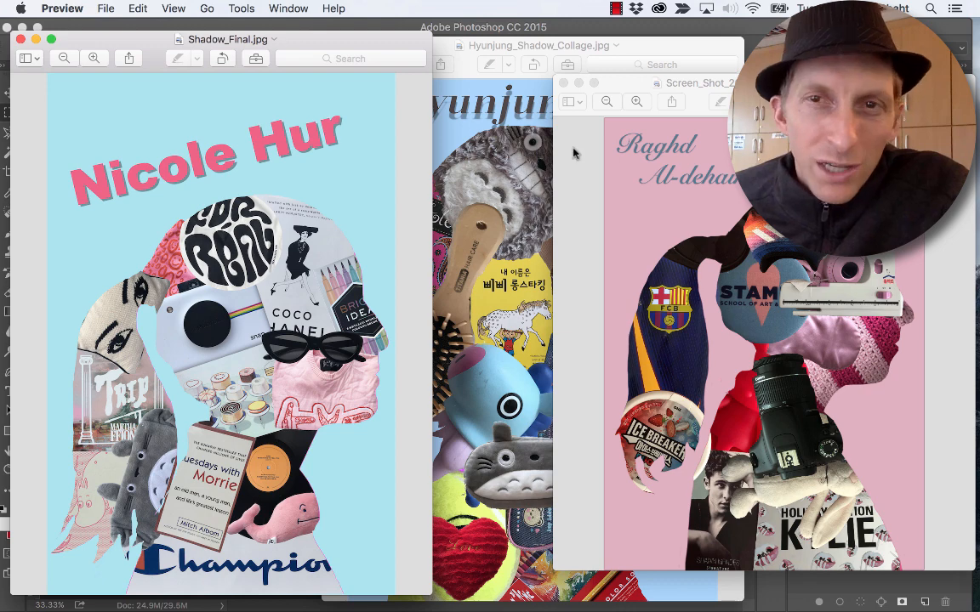
- Rearrange the open preview windows to examine the finished silhouette collage examples one by one
left_click_drag(703, 82, 409, 54)
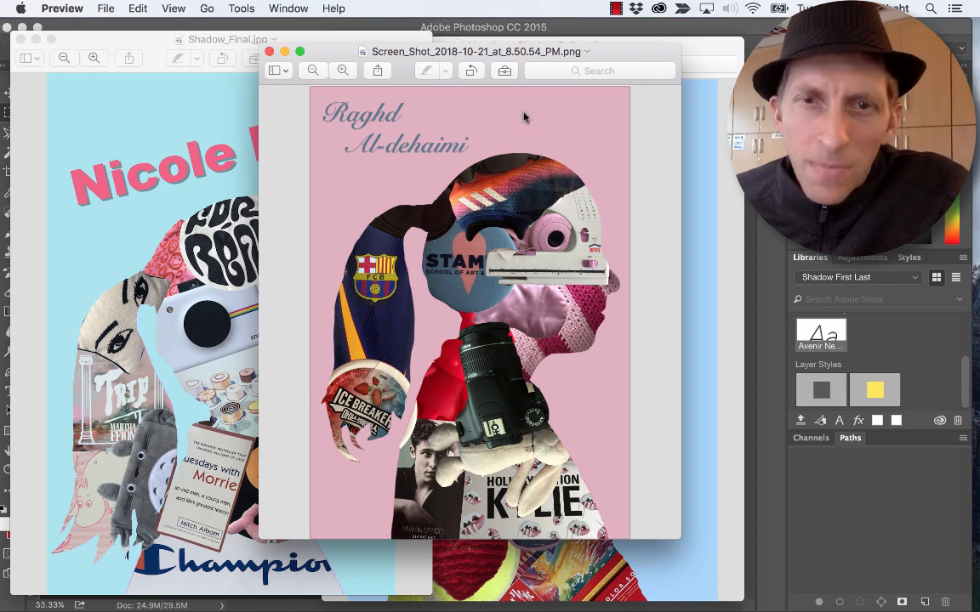
left_click_drag(513, 51, 758, 290)
left_click(593, 242)
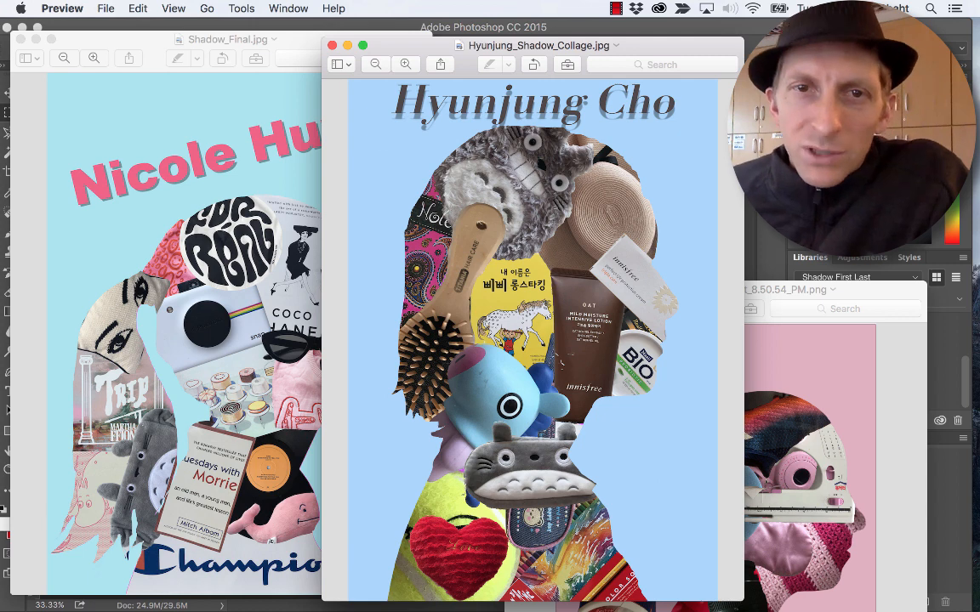
- Open the hat, painting, canon and speaker images from the painting folder in Photoshop
key("super+Tab")
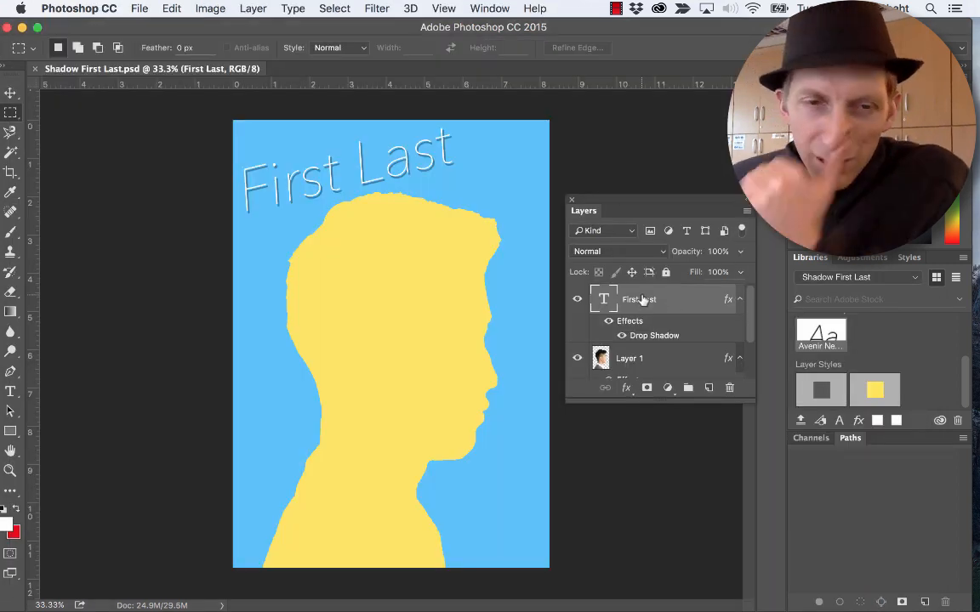
key("super+Tab")
key("super+Tab")
key("super+Tab")
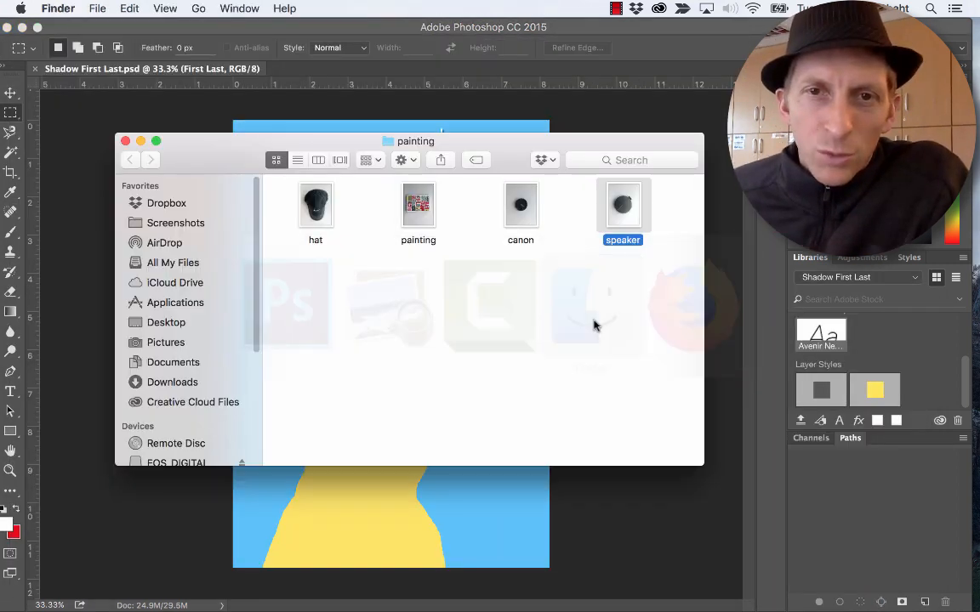
left_click(629, 284)
mouse_move(648, 261)
left_mouse_down()
mouse_move(313, 197)
mouse_move(259, 292)
mouse_move(287, 235)
mouse_move(25, 390)
mouse_move(4, 449)
mouse_move(10, 476)
mouse_move(18, 390)
left_mouse_up()
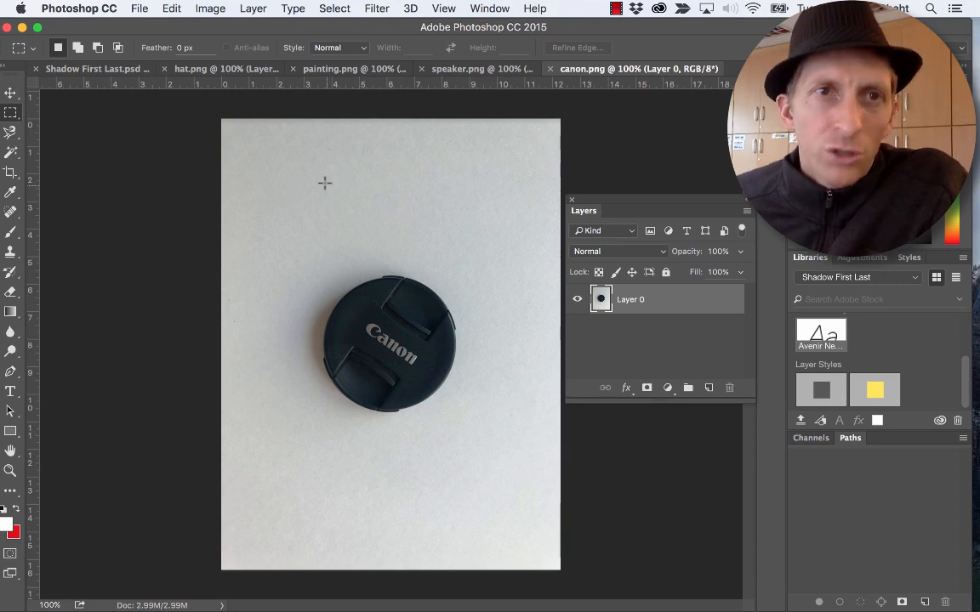
- Apply a Brightness/Contrast adjustment to canon.png with brightness 103 and contrast 71
left_click(195, 10)
mouse_move(197, 51)
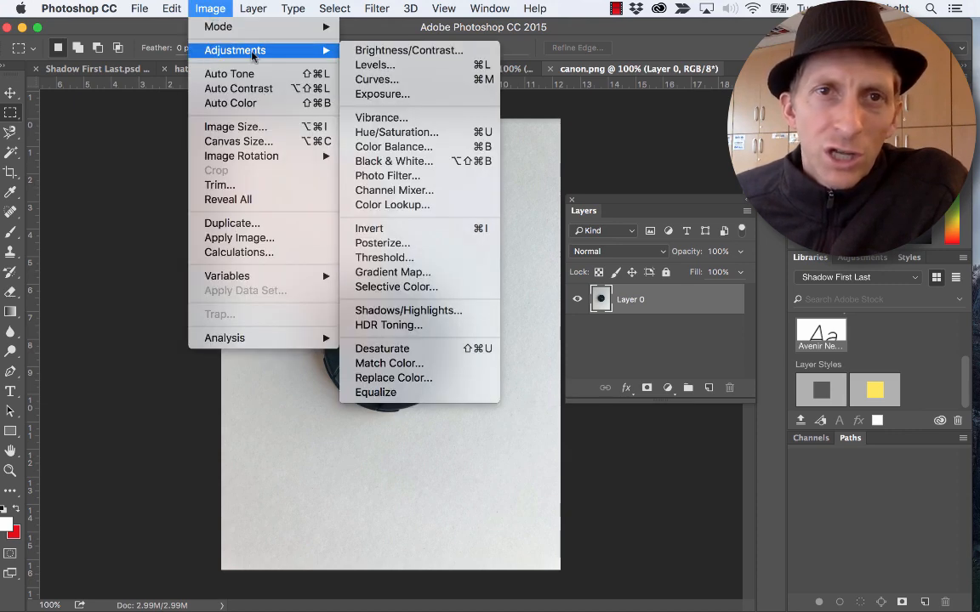
left_click(368, 54)
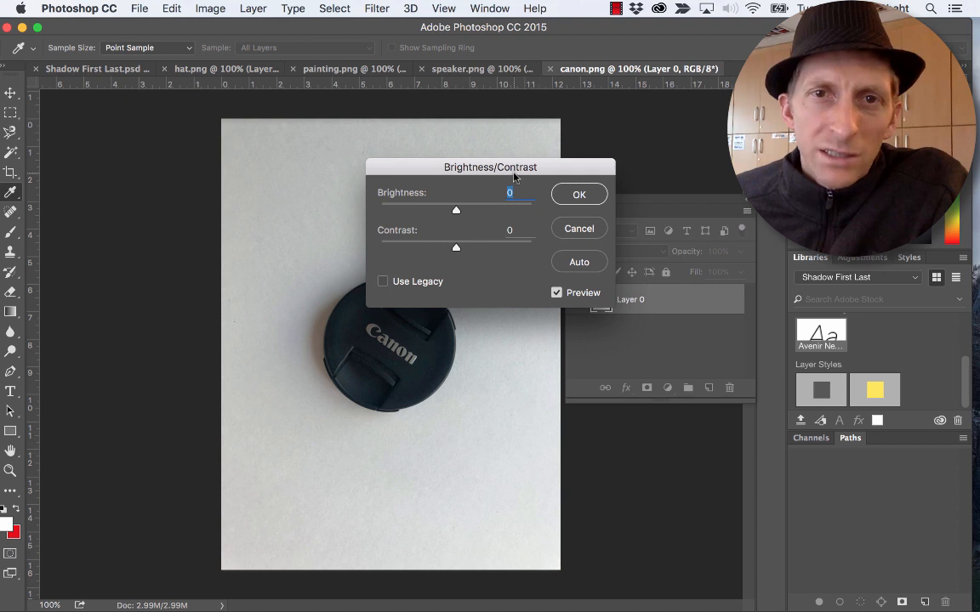
left_click_drag(517, 172, 600, 153)
left_click_drag(543, 189, 595, 190)
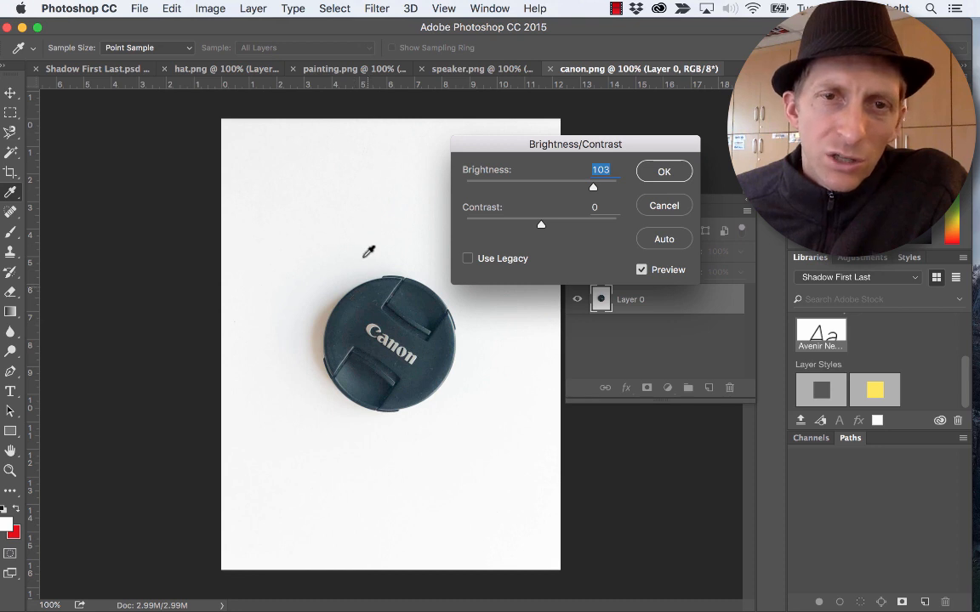
left_click_drag(542, 226, 595, 228)
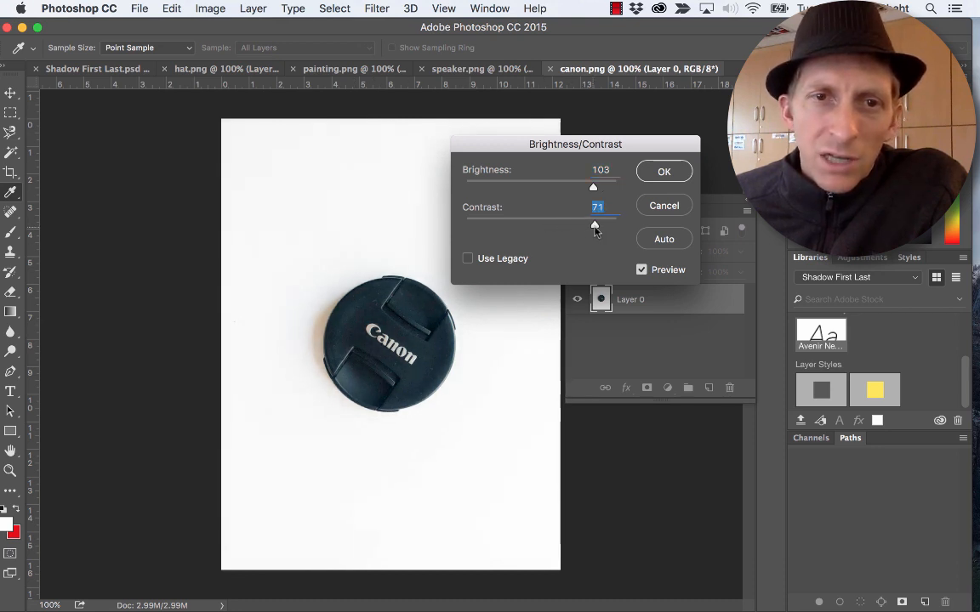
left_click(681, 170)
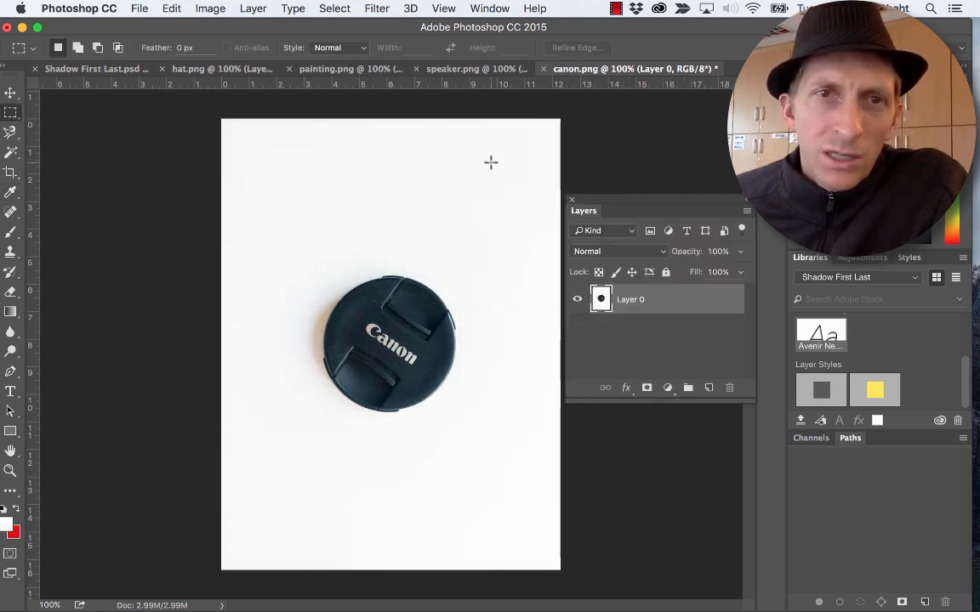
left_click(212, 11)
mouse_move(224, 52)
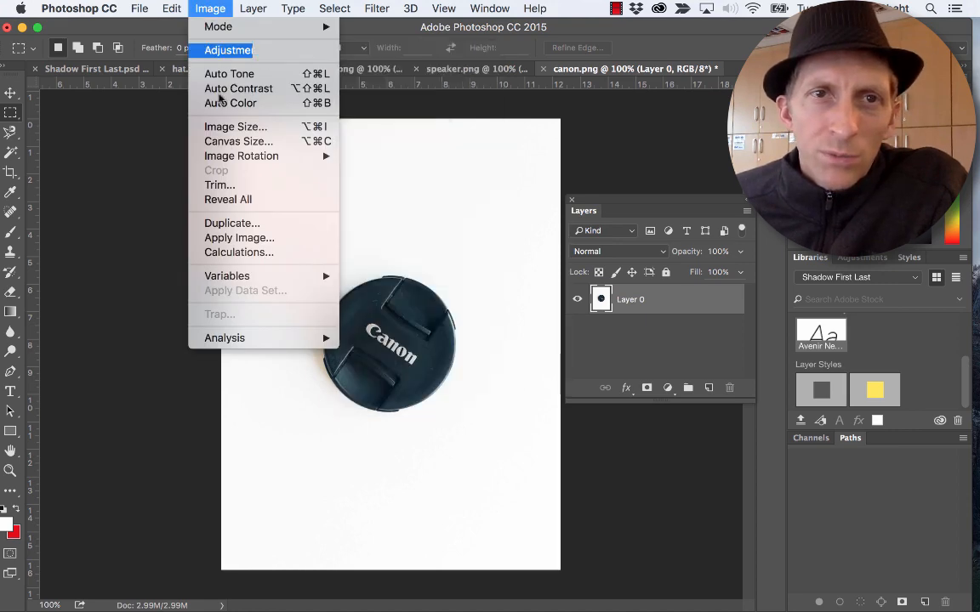
left_click(438, 85)
- Start a Curves adjustment on hat.png and lift its dark tones with two curve points, one at input 95, output 122
left_click(451, 69)
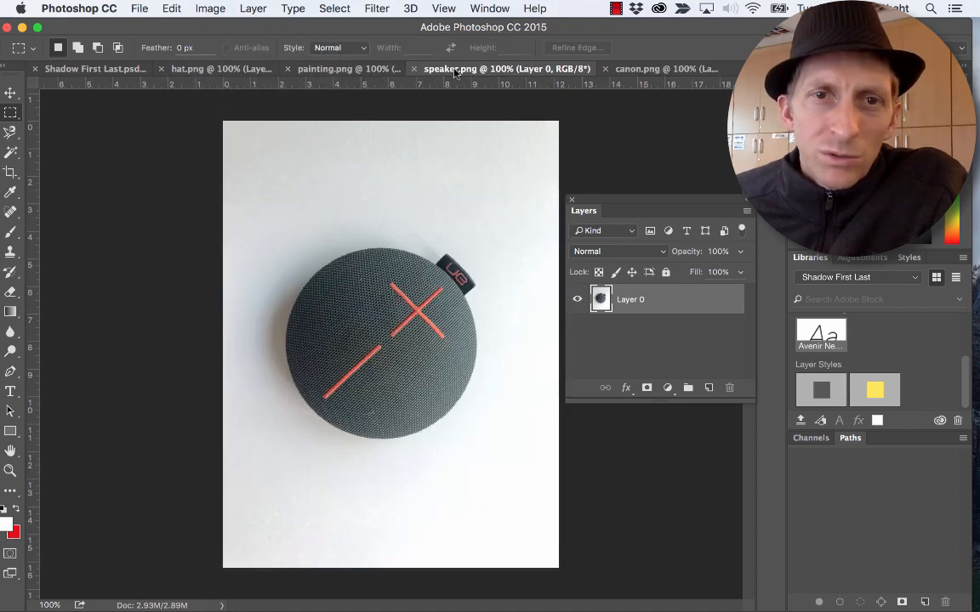
left_click(347, 69)
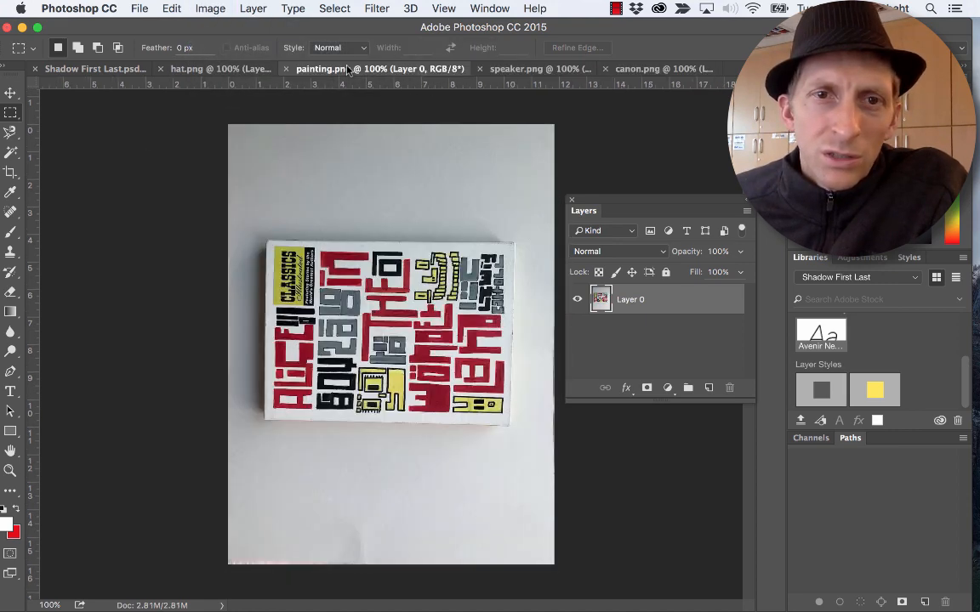
left_click(242, 69)
left_click(216, 10)
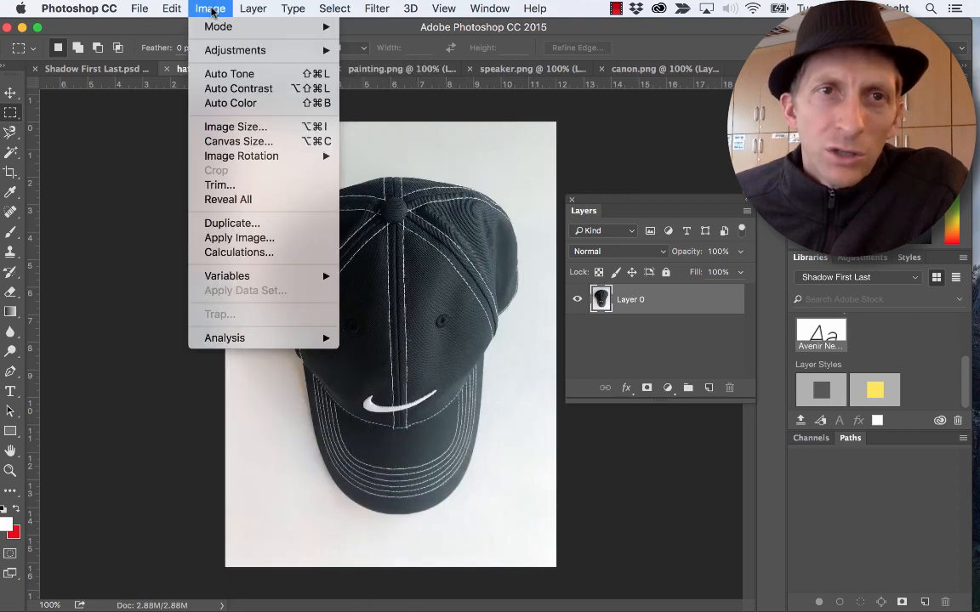
mouse_move(209, 50)
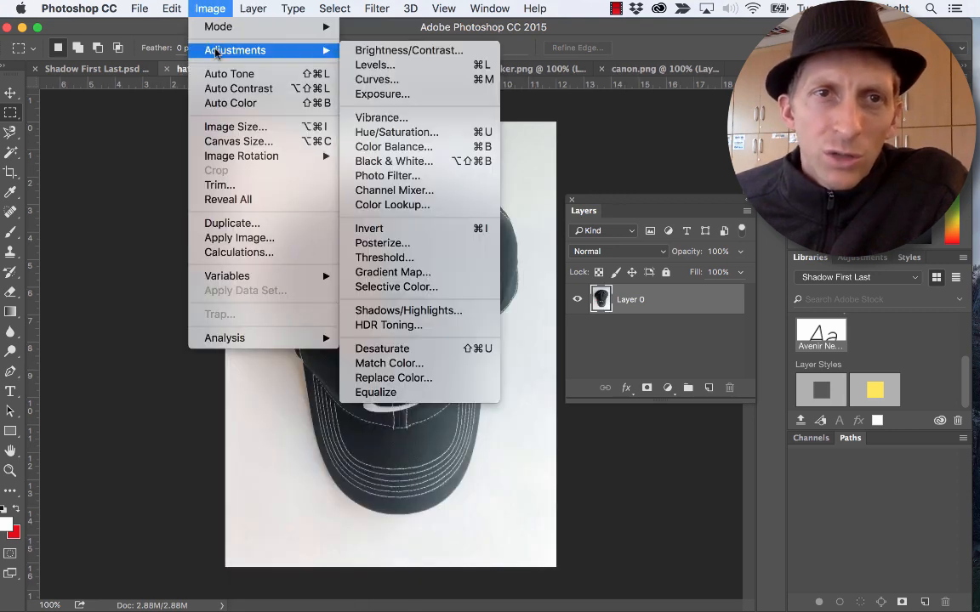
left_click(396, 80)
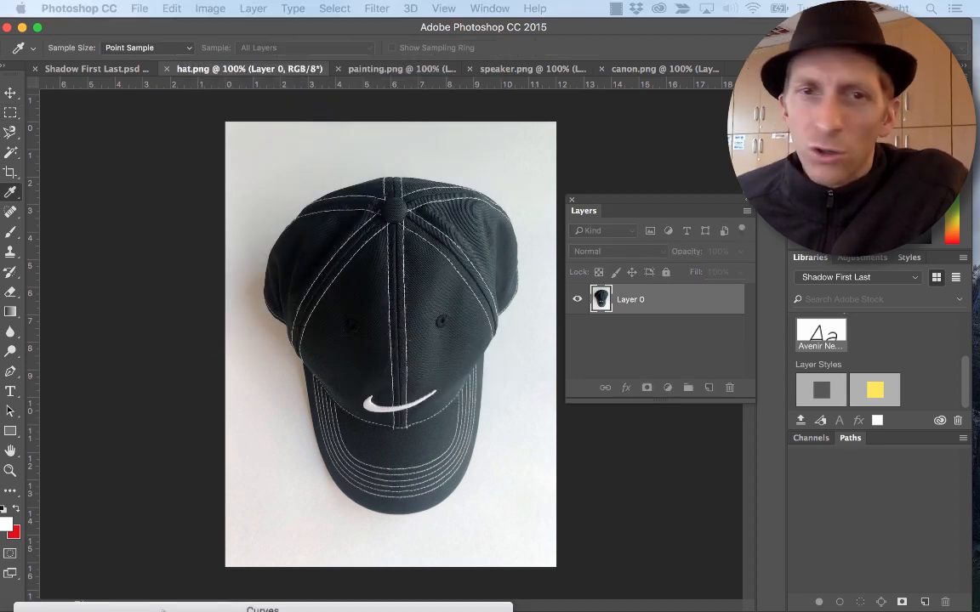
left_click_drag(392, 261, 566, 81)
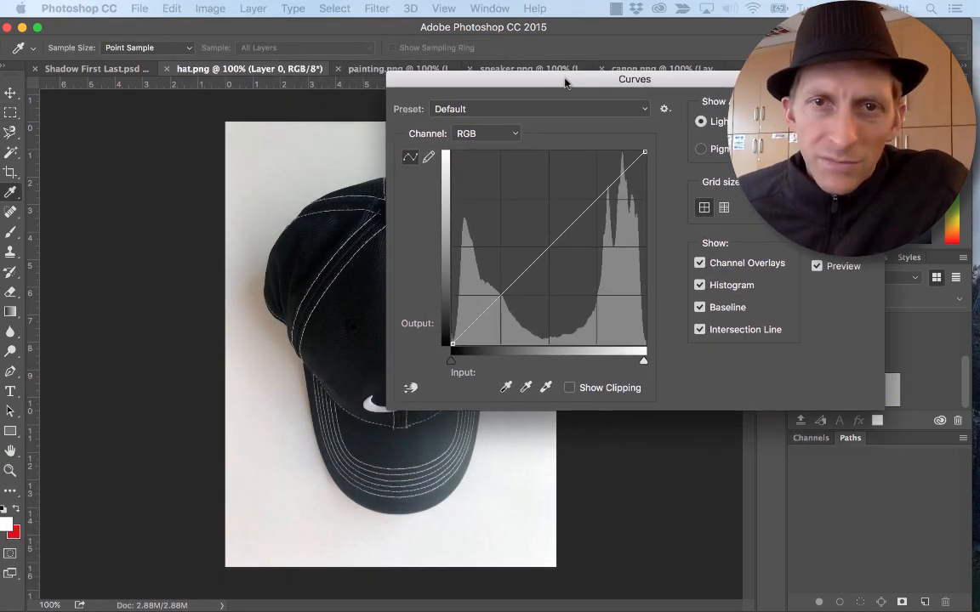
left_click_drag(513, 276, 486, 273)
left_click_drag(511, 239, 520, 249)
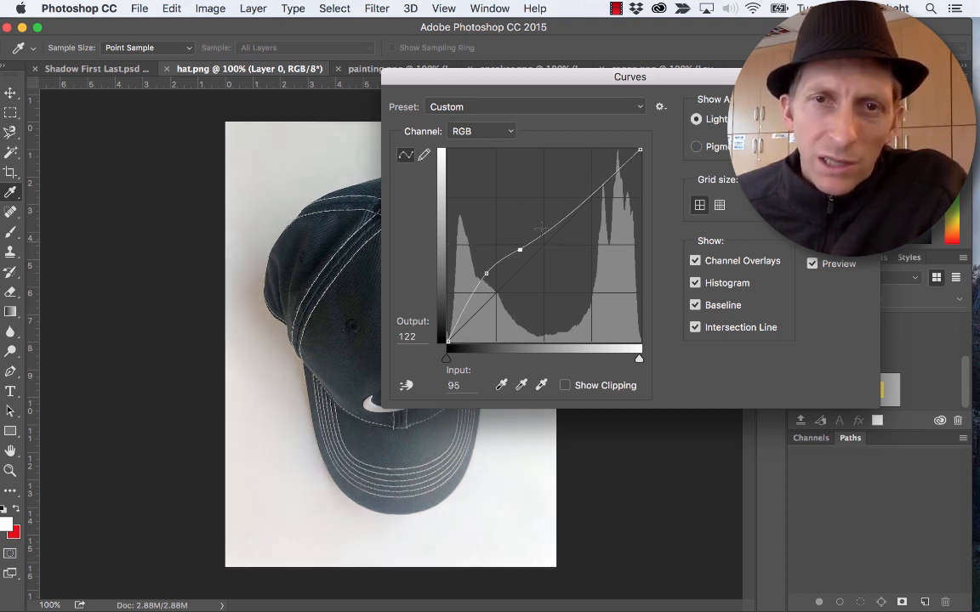
- Raise the hat curve's midtones and highlights, placing the brightest added point at input 181, output 245, and apply the adjustment
left_click_drag(551, 230, 538, 208)
left_click_drag(521, 249, 517, 248)
left_click_drag(559, 172, 584, 157)
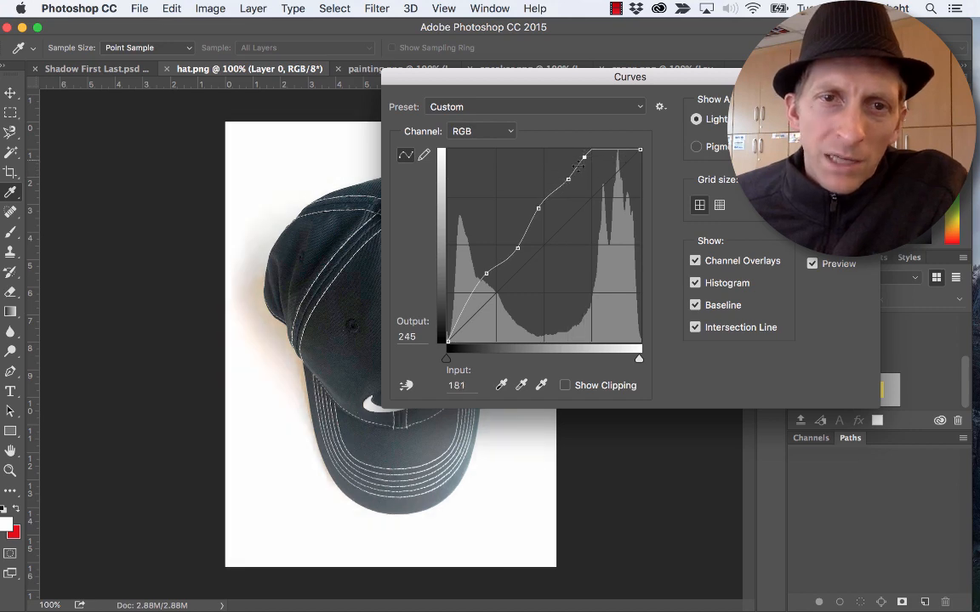
left_click_drag(519, 88, 383, 114)
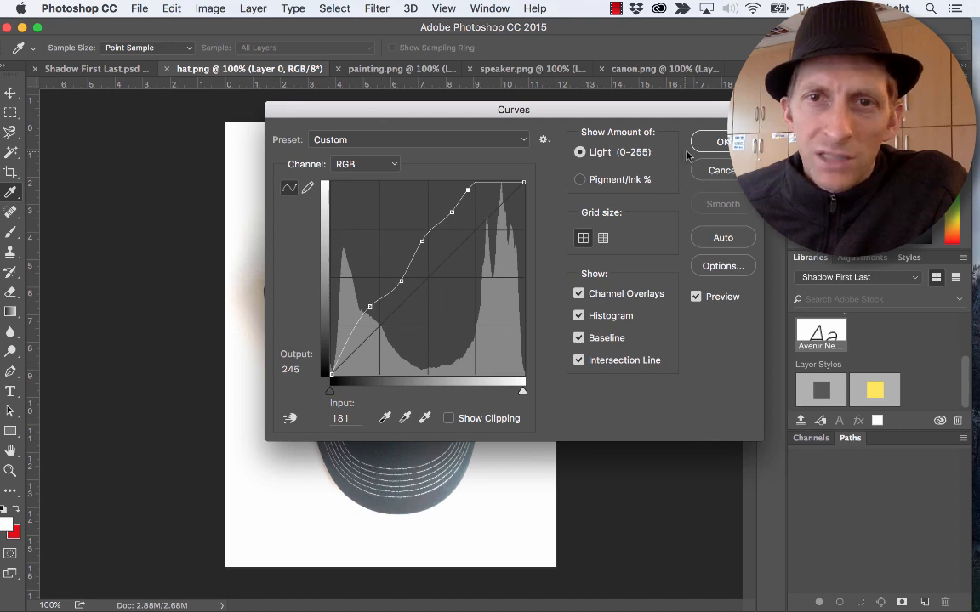
left_click(721, 142)
- Apply a Levels adjustment to painting.png with the white input level set to 179
left_click(351, 69)
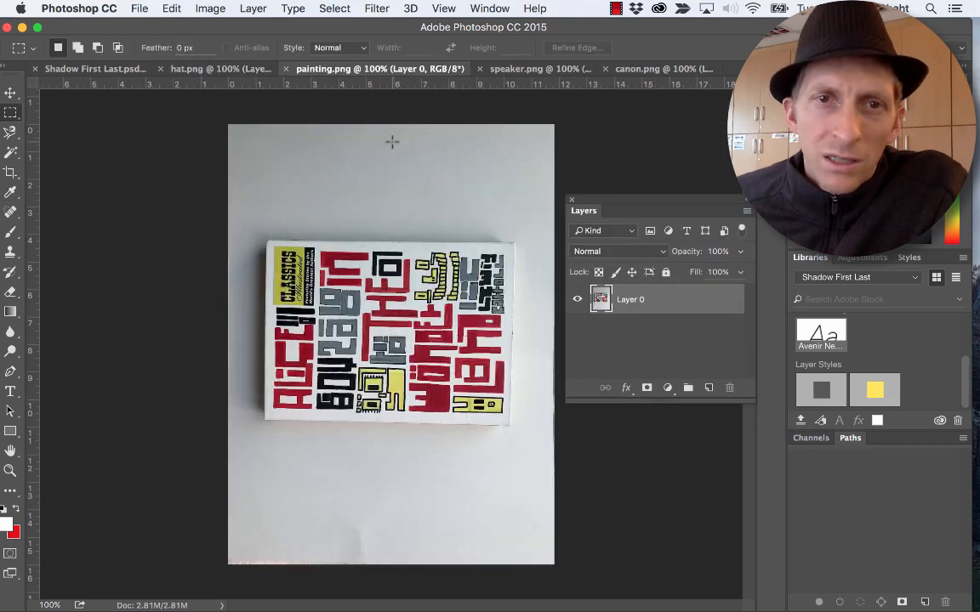
left_click(210, 8)
mouse_move(234, 49)
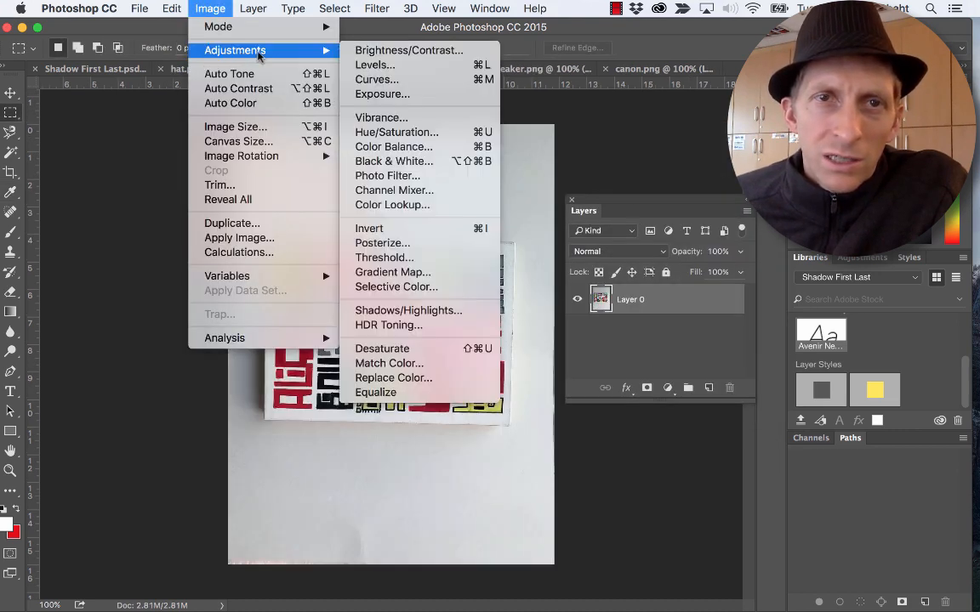
left_click(412, 65)
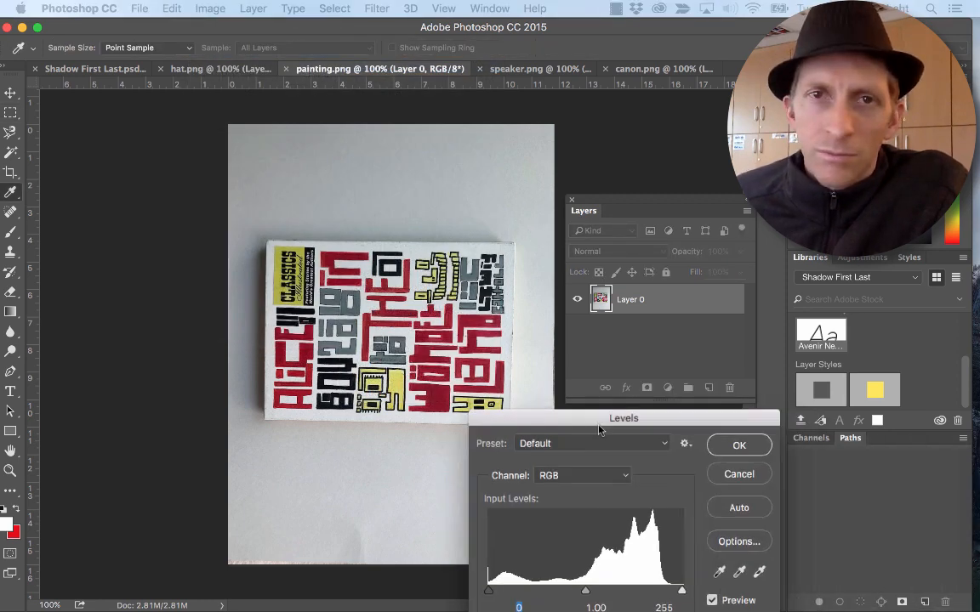
left_click_drag(590, 415, 601, 44)
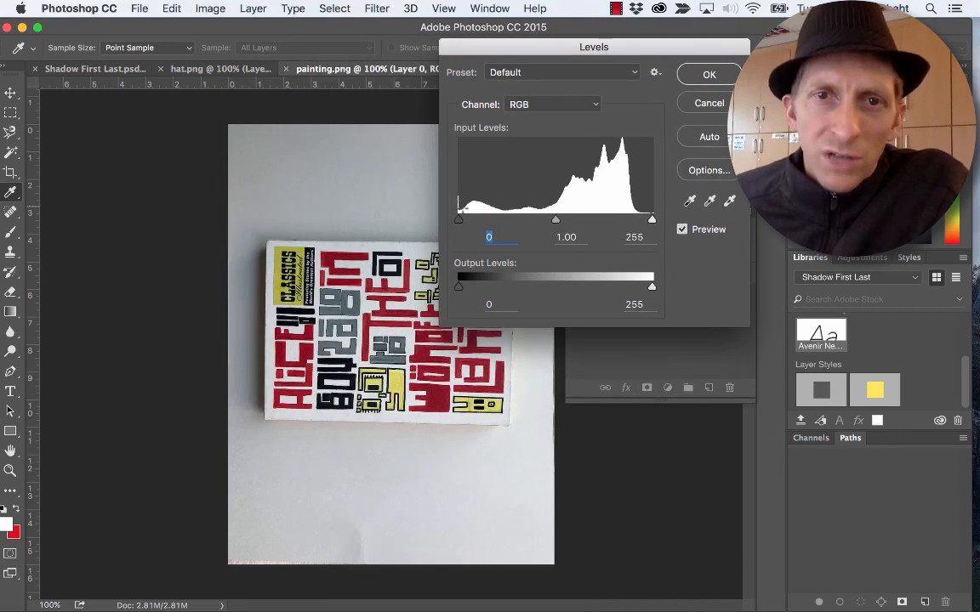
mouse_move(651, 220)
left_mouse_down()
mouse_move(590, 223)
mouse_move(652, 221)
left_mouse_up()
mouse_move(457, 223)
left_mouse_down()
mouse_move(537, 225)
mouse_move(458, 223)
left_mouse_up()
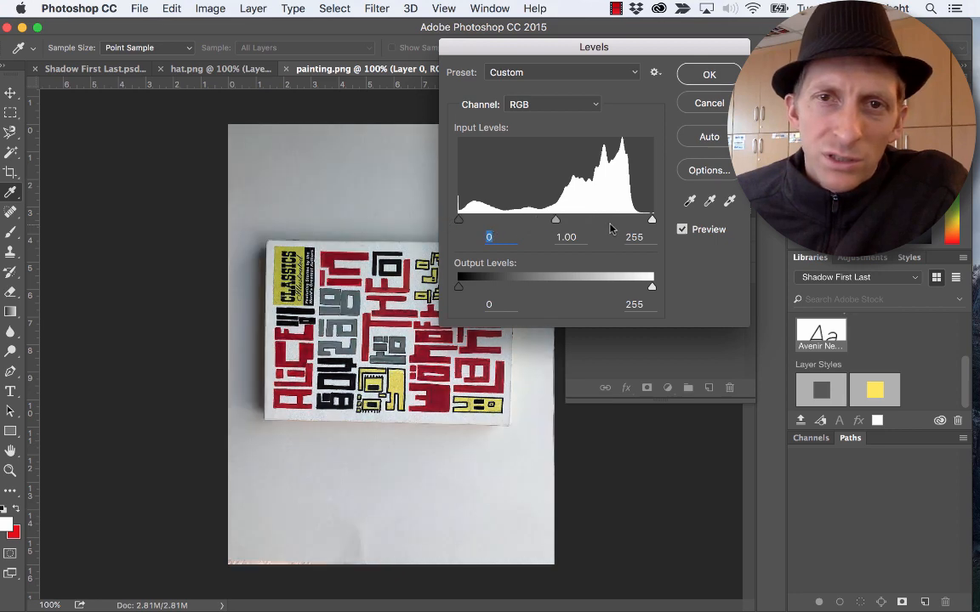
left_click_drag(649, 224, 596, 223)
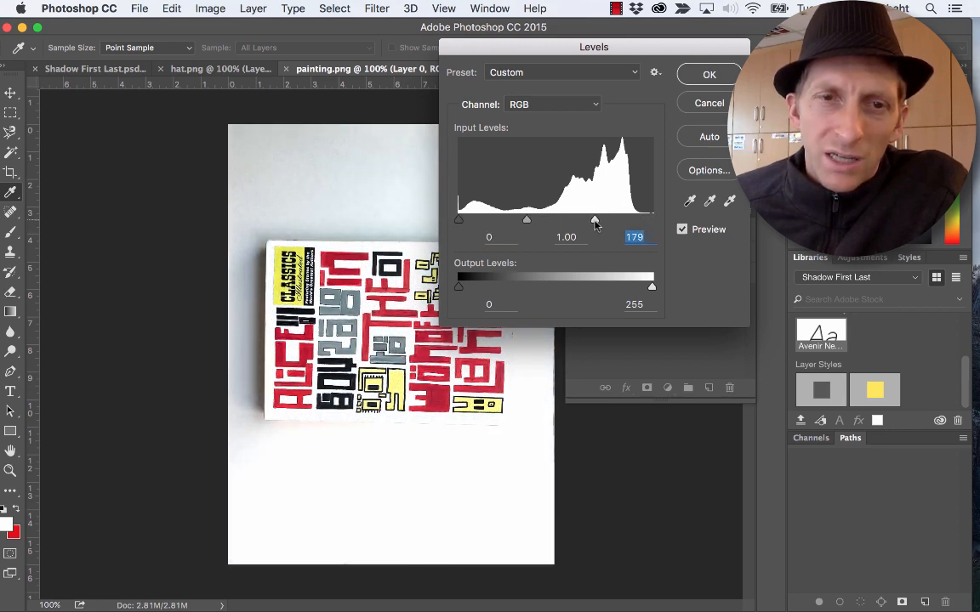
left_click(709, 73)
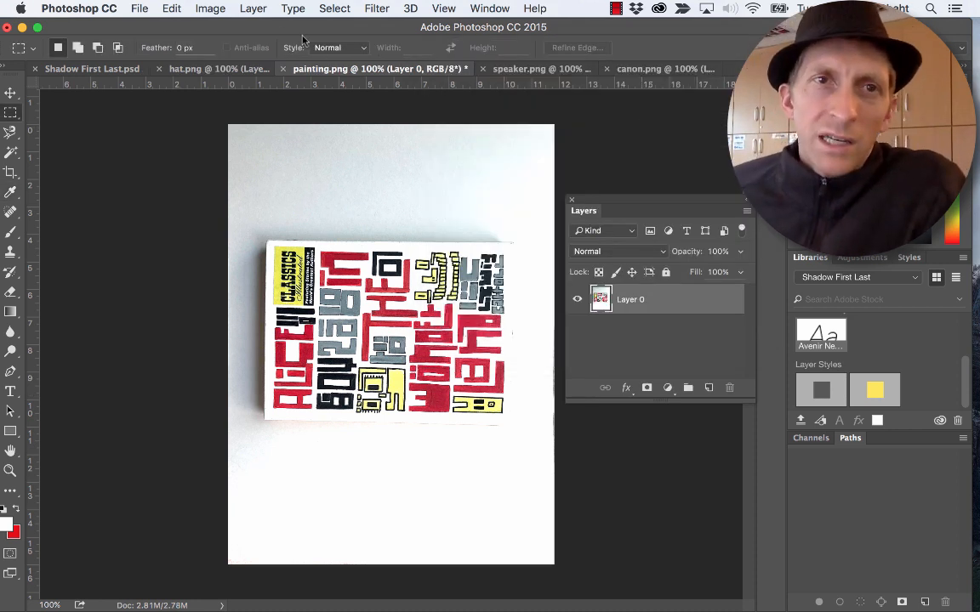
left_click(208, 9)
mouse_move(235, 53)
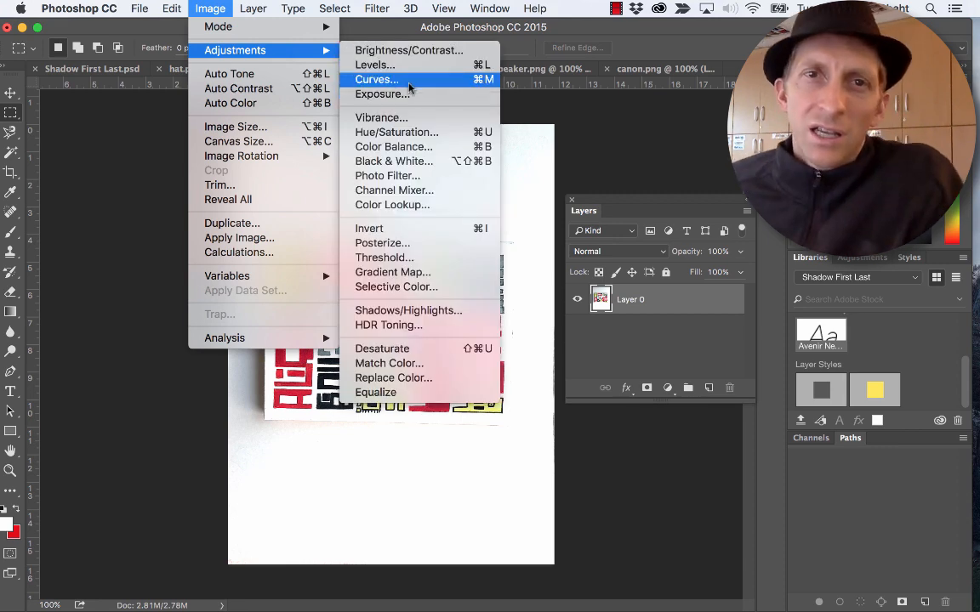
left_click(530, 73)
- Apply an Exposure adjustment to speaker.png with exposure +1.48 and offset -0.3057
left_click(531, 70)
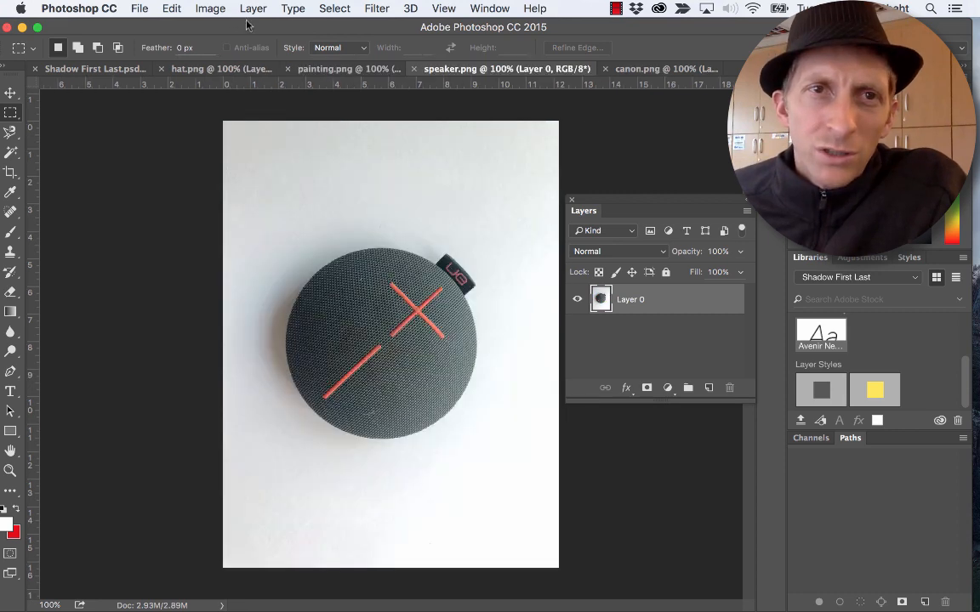
left_click(210, 9)
mouse_move(235, 51)
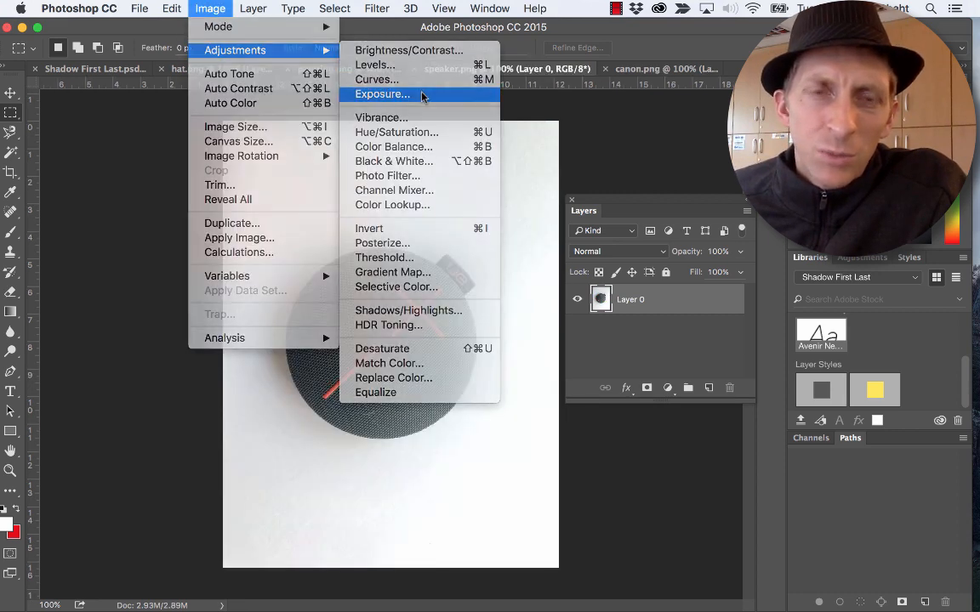
left_click(399, 94)
left_click_drag(469, 211, 534, 114)
mouse_move(518, 190)
left_mouse_down()
mouse_move(548, 192)
mouse_move(536, 192)
left_mouse_up()
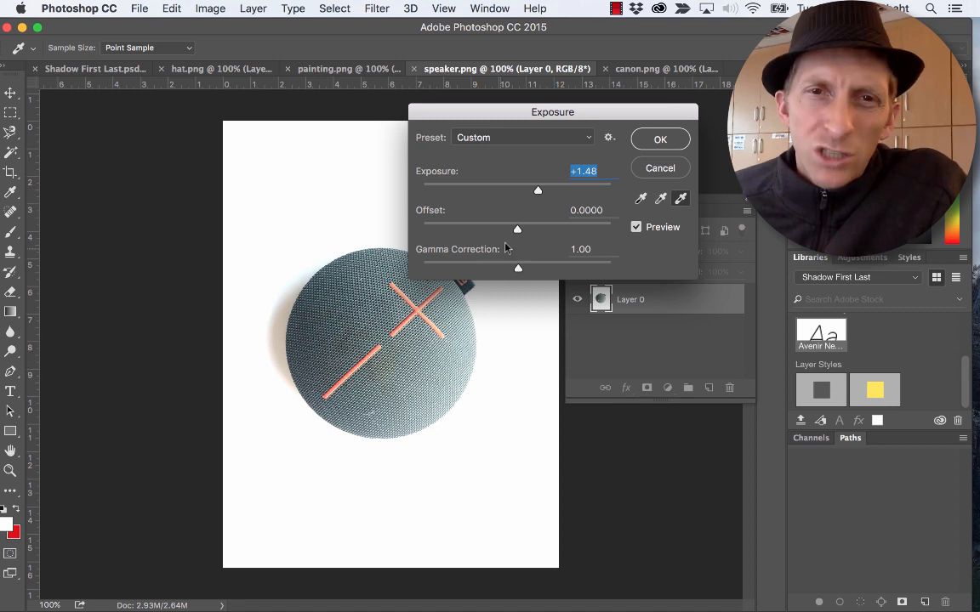
left_click_drag(519, 230, 459, 231)
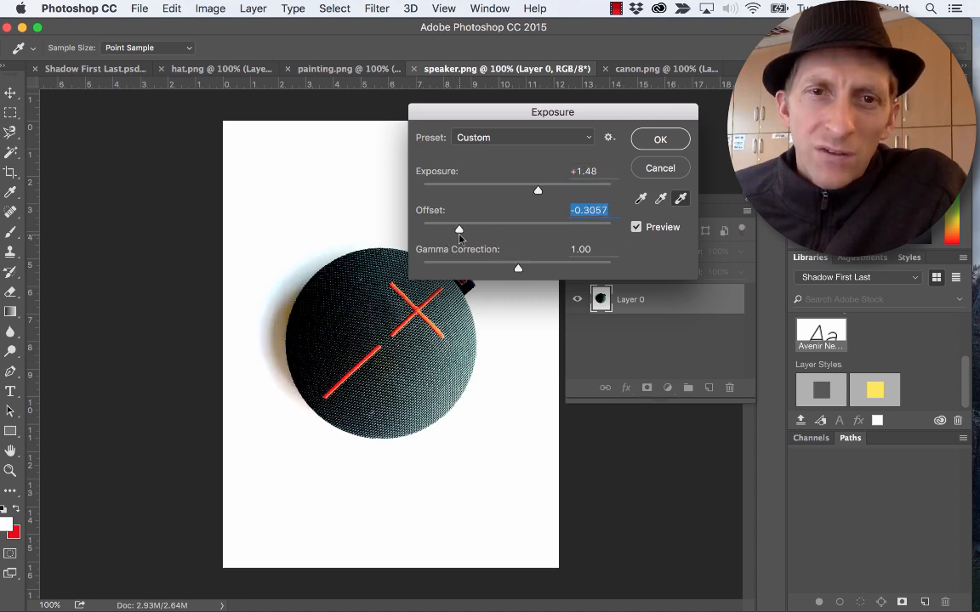
left_click_drag(505, 124, 572, 79)
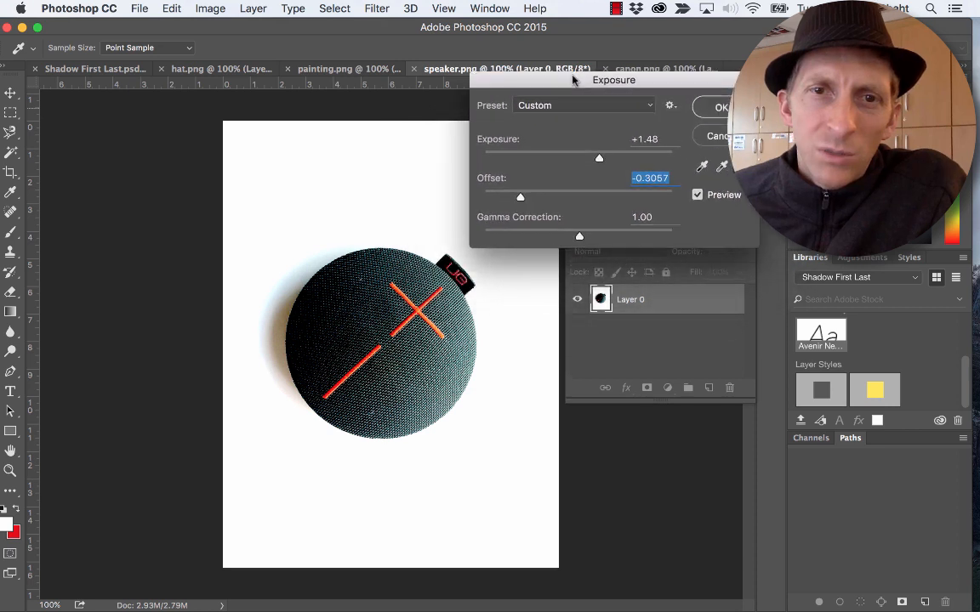
left_click(710, 106)
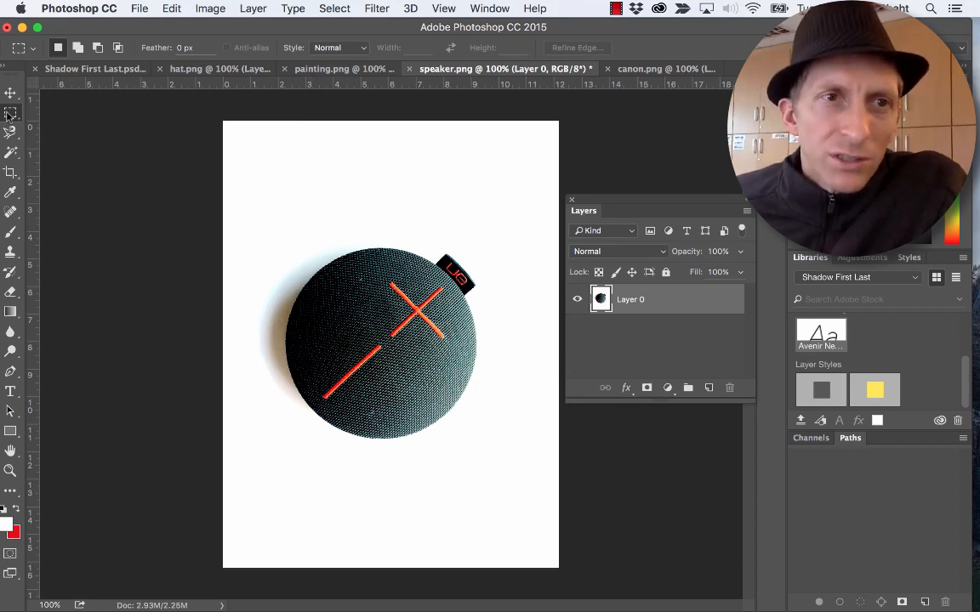
- Select the artwork in painting.png with a rectangular marquee drawn just inside the painting's edges
left_click(212, 68)
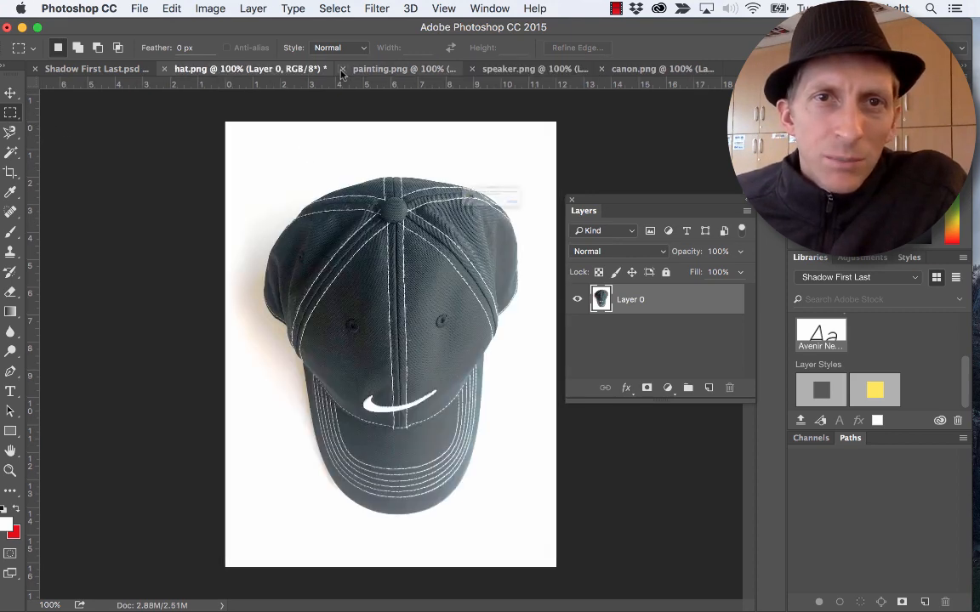
left_click(342, 68)
left_click(529, 231)
left_click(378, 68)
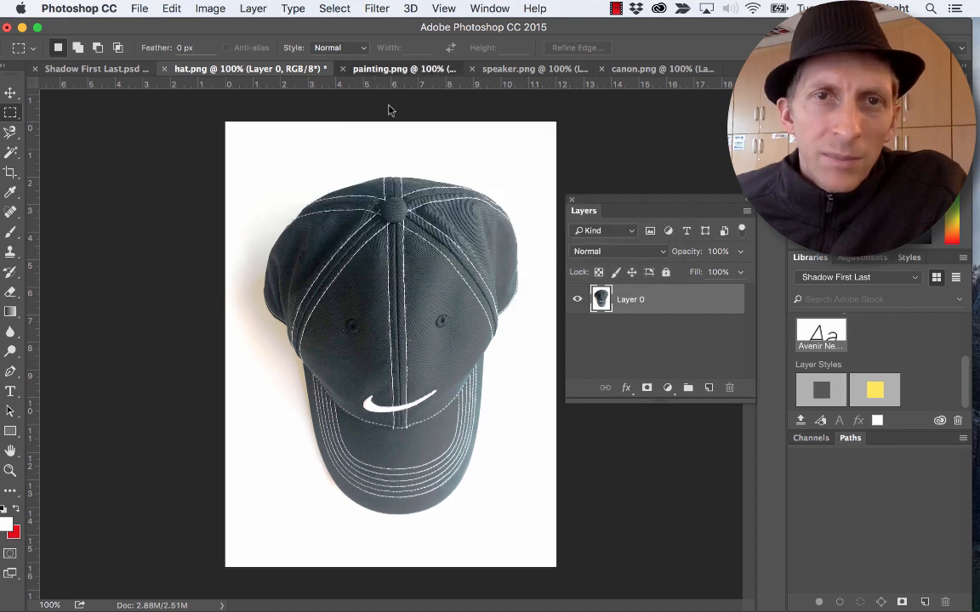
left_click(11, 114)
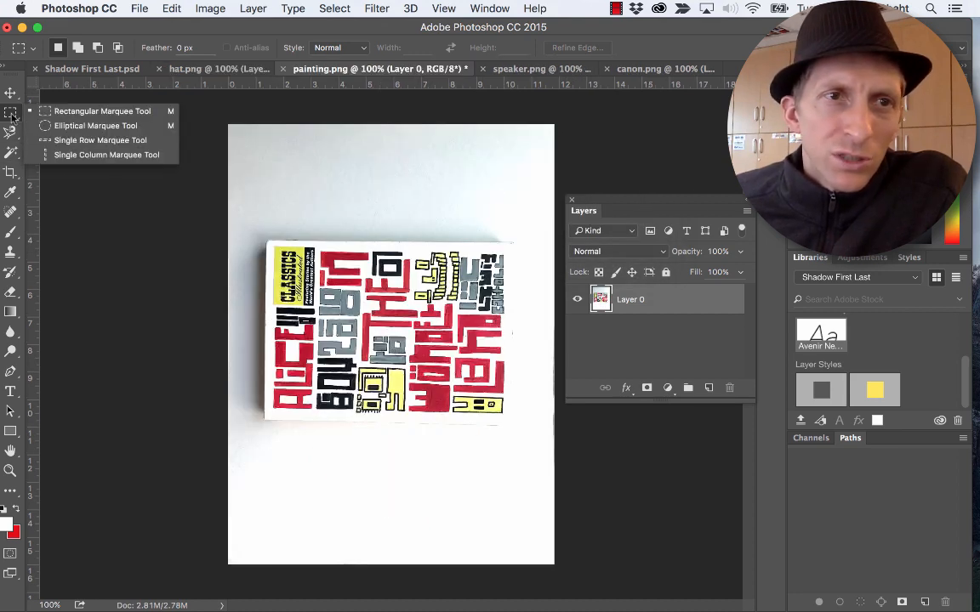
left_click(47, 107)
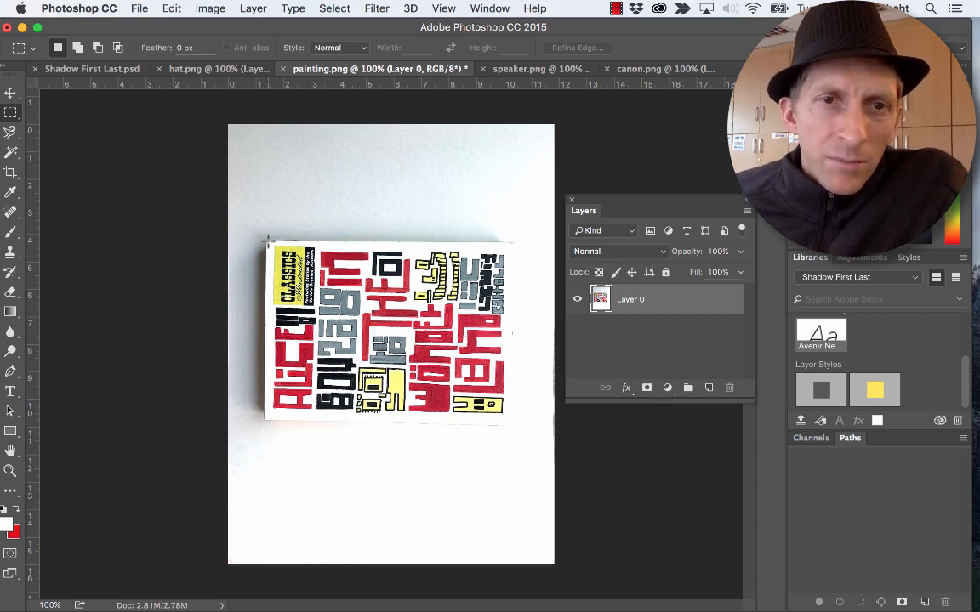
left_click_drag(267, 242, 508, 431)
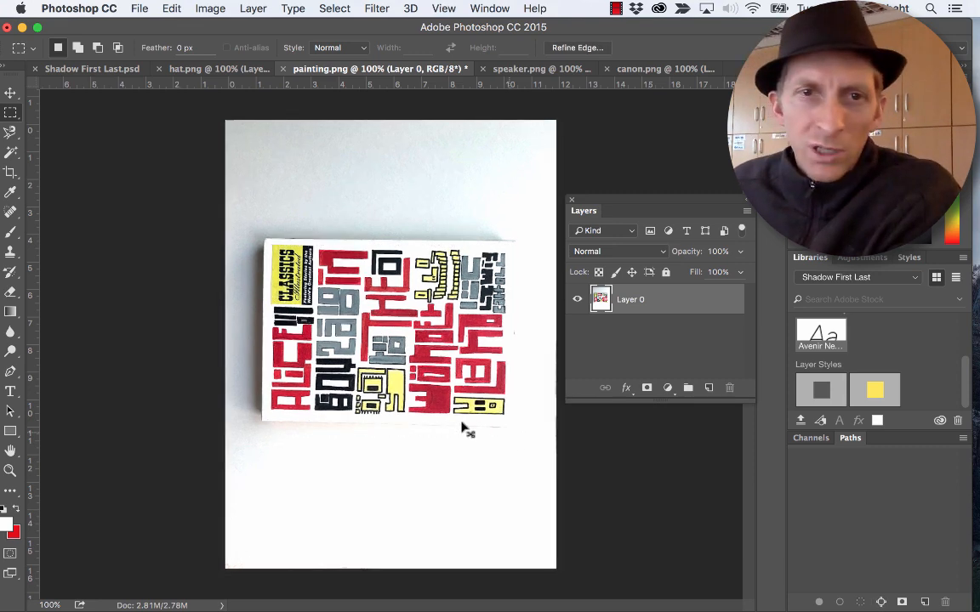
key("super+equal")
left_click_drag(681, 203, 889, 441)
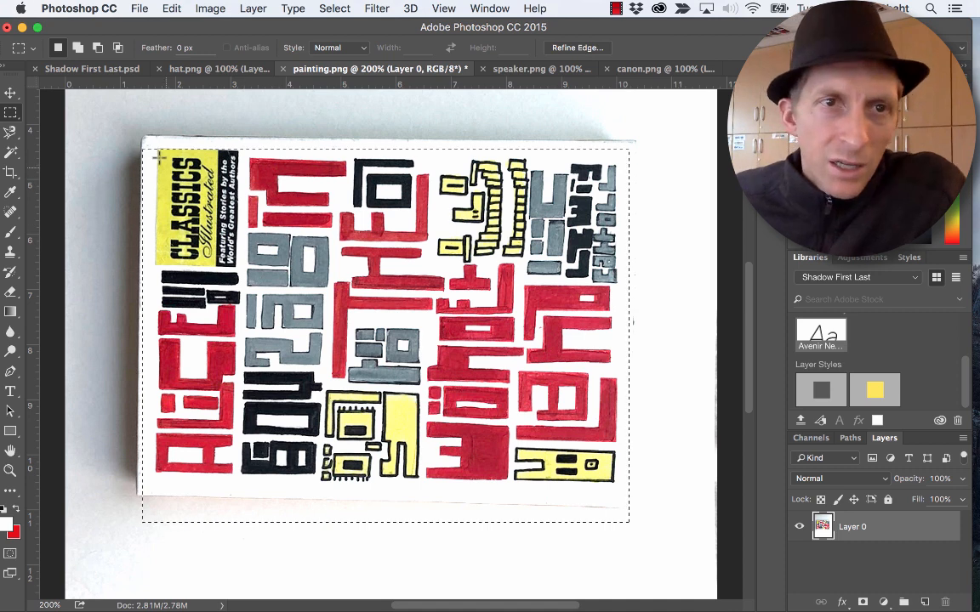
key("super+d")
mouse_move(141, 140)
left_mouse_down()
mouse_move(230, 238)
mouse_move(611, 446)
mouse_move(621, 487)
left_mouse_up()
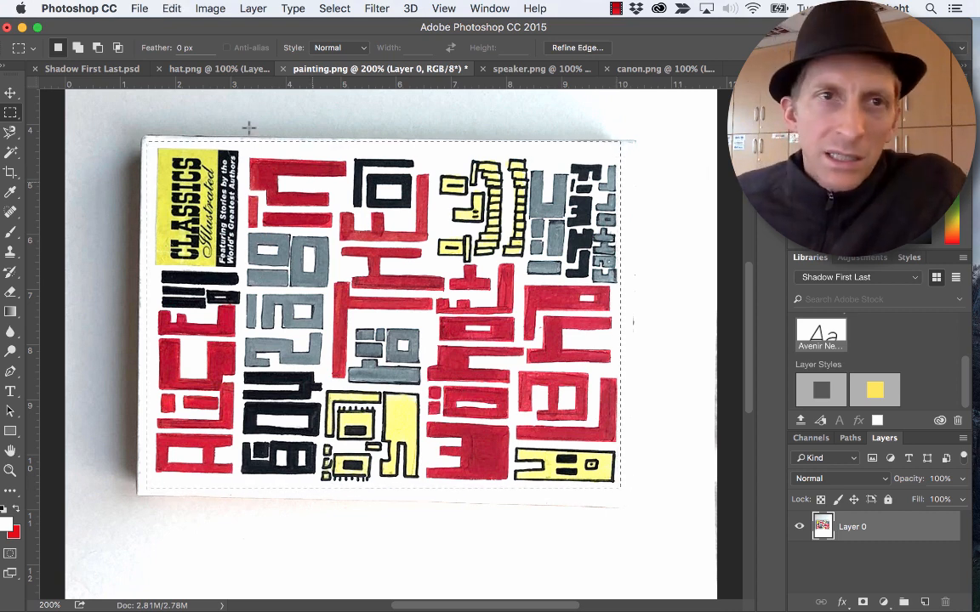
- Paste the copied painting into Shadow First Last.psd and move it over the back of the silhouette's head
left_click(95, 69)
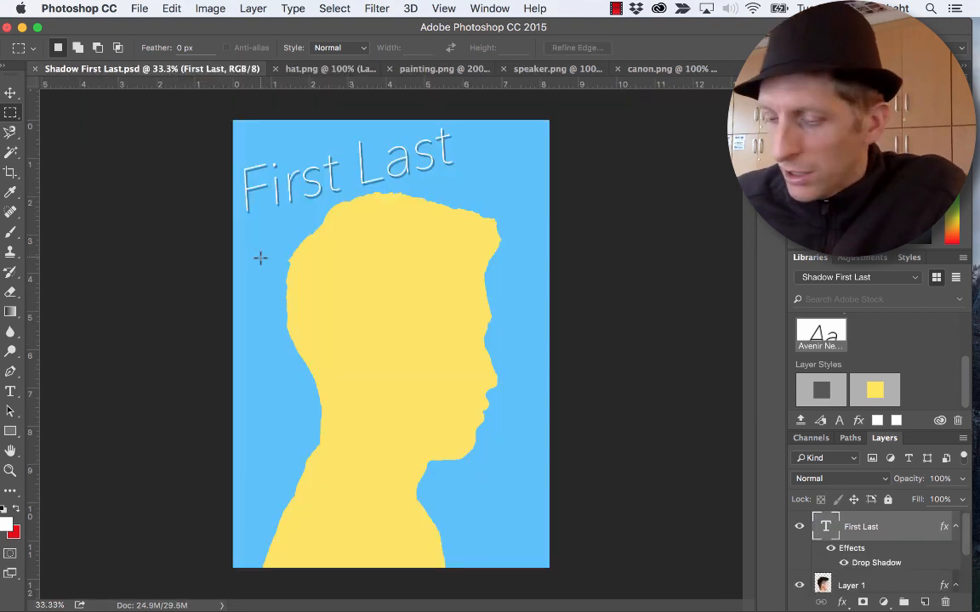
key("cmd+v")
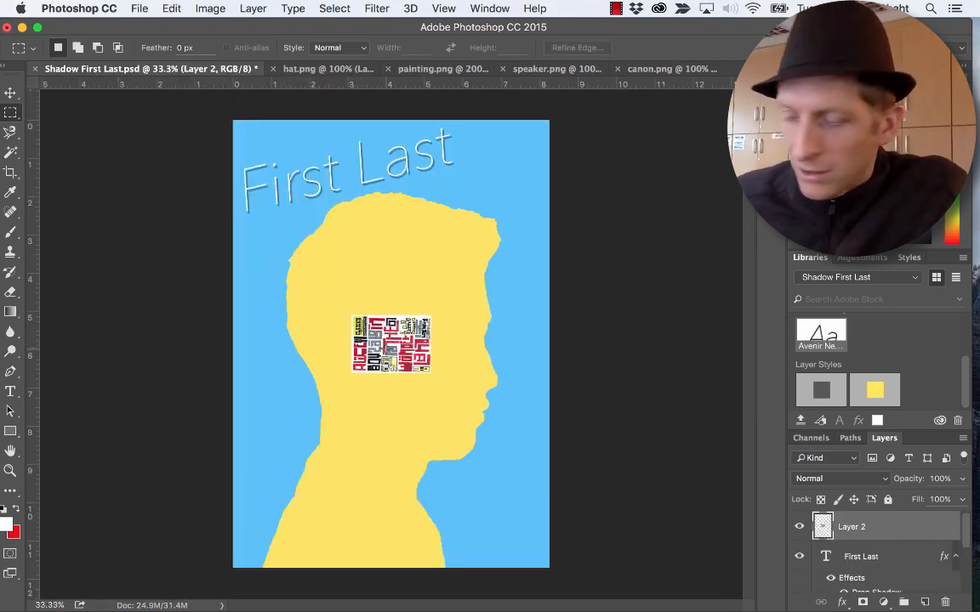
key("v")
left_click_drag(414, 342, 393, 385)
- Try to enlarge the pasted painting to about 202% and rotate it about 77°
key("cmd+t")
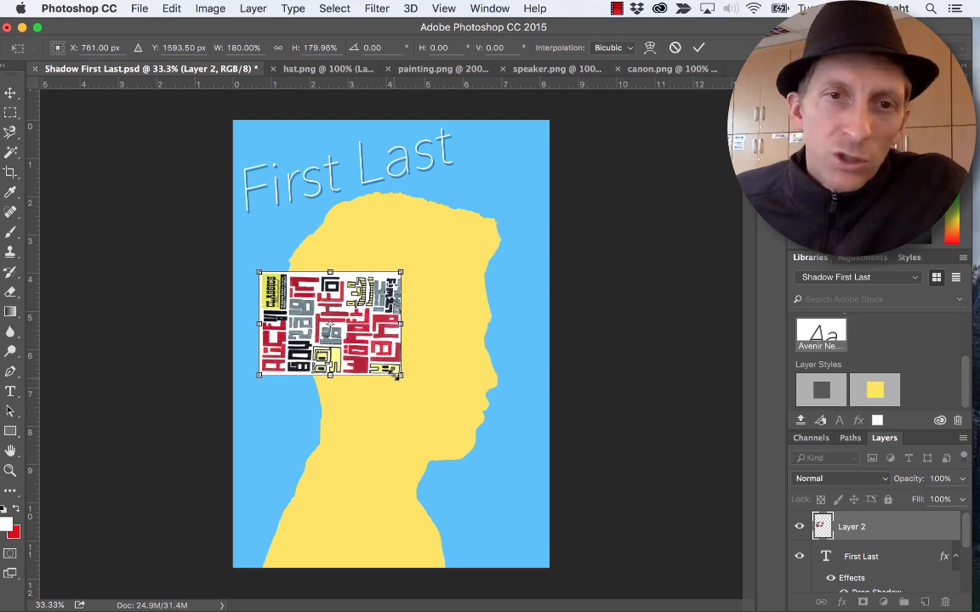
left_click_drag(412, 266, 413, 394)
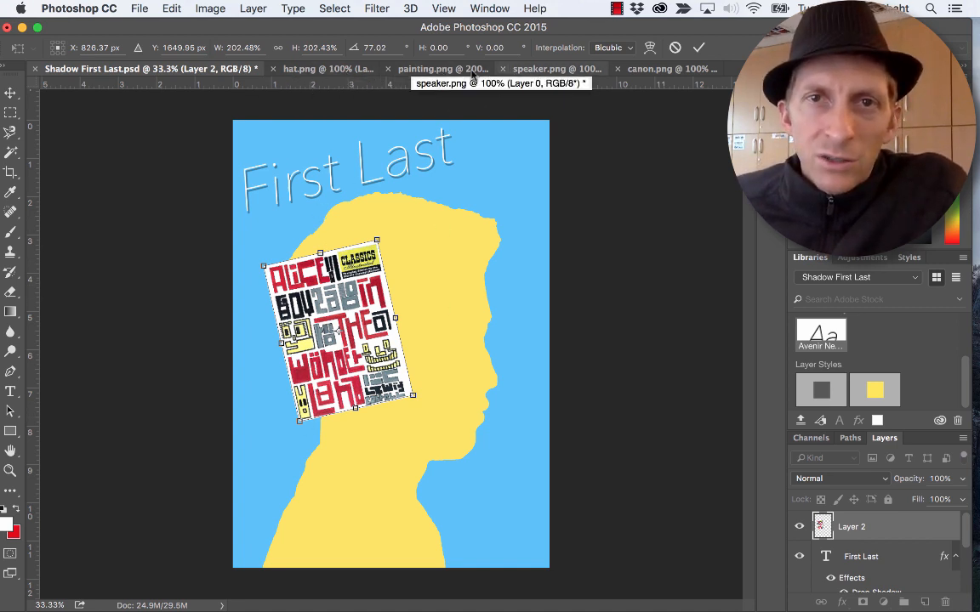
left_click(428, 76)
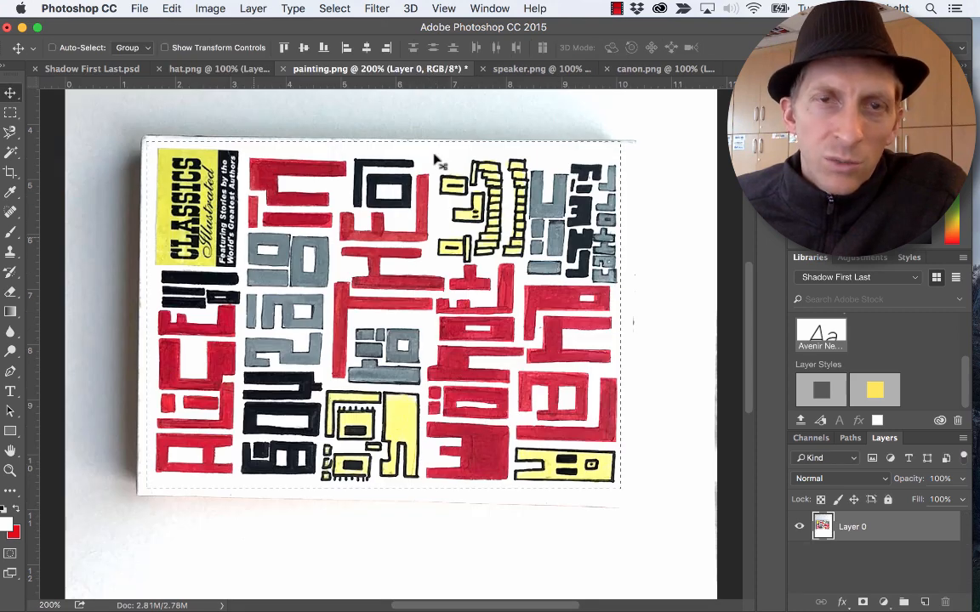
- Select the round speaker body in speaker.png with an elliptical marquee that leaves out the tab
left_click(526, 74)
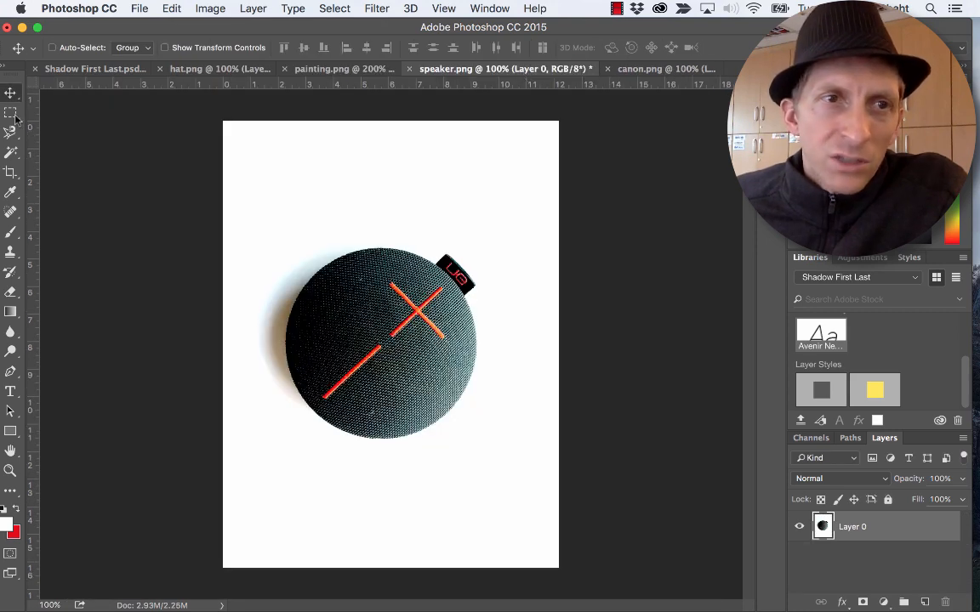
left_click_drag(13, 116, 56, 129)
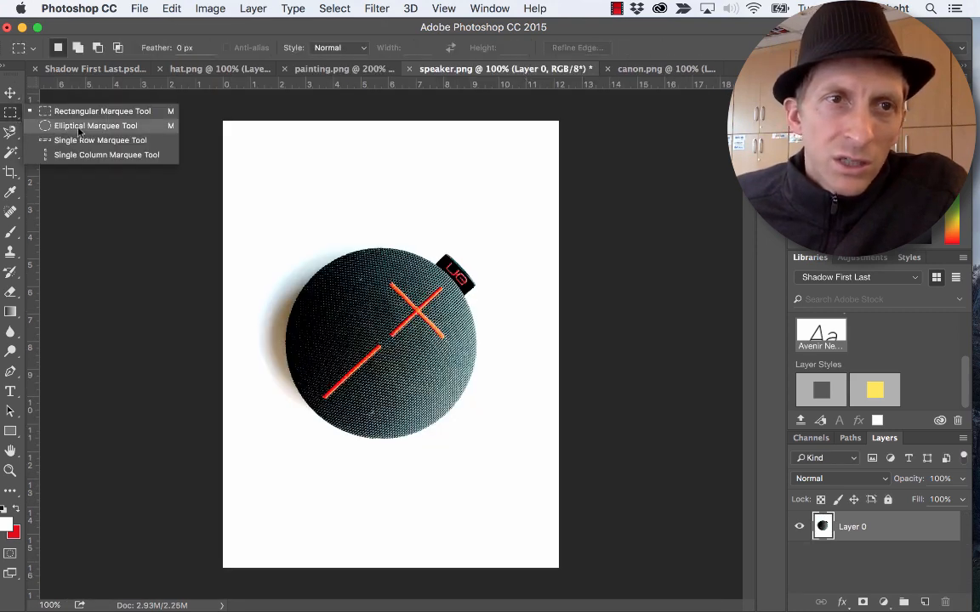
left_click(79, 128)
left_click_drag(300, 253, 459, 429)
key("space")
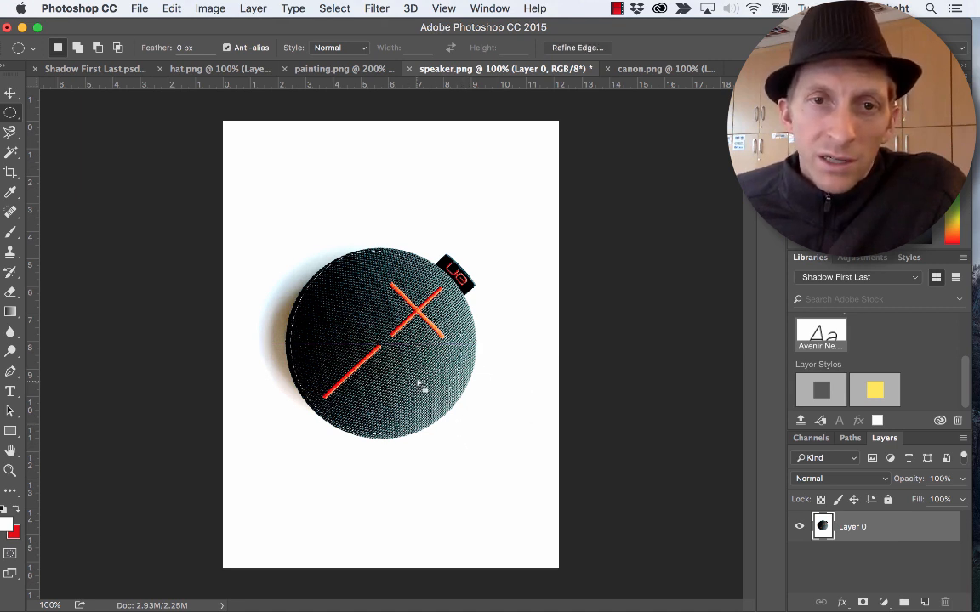
- Copy the selected speaker and paste it into Shadow First Last.psd
key("super+c")
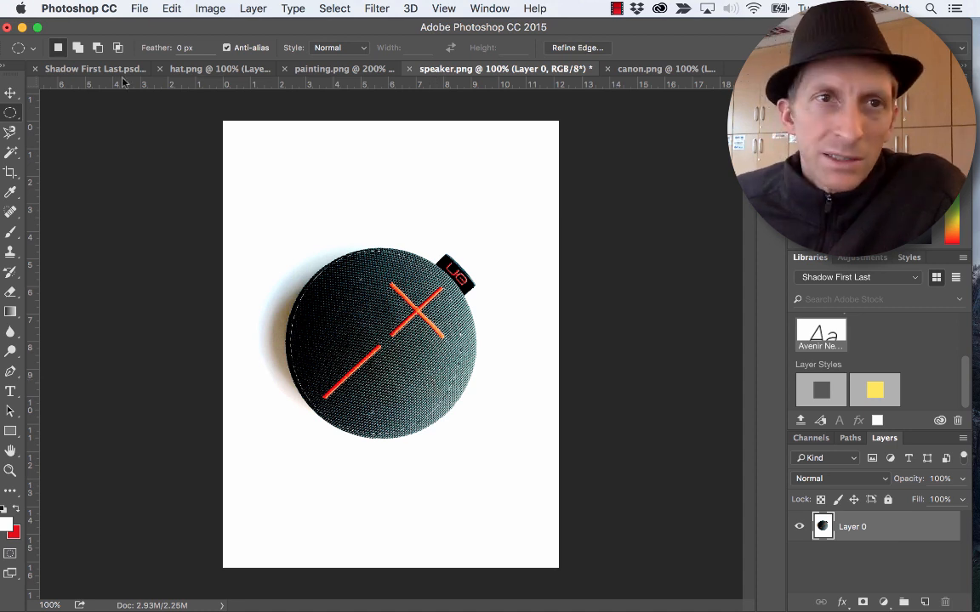
left_click(94, 68)
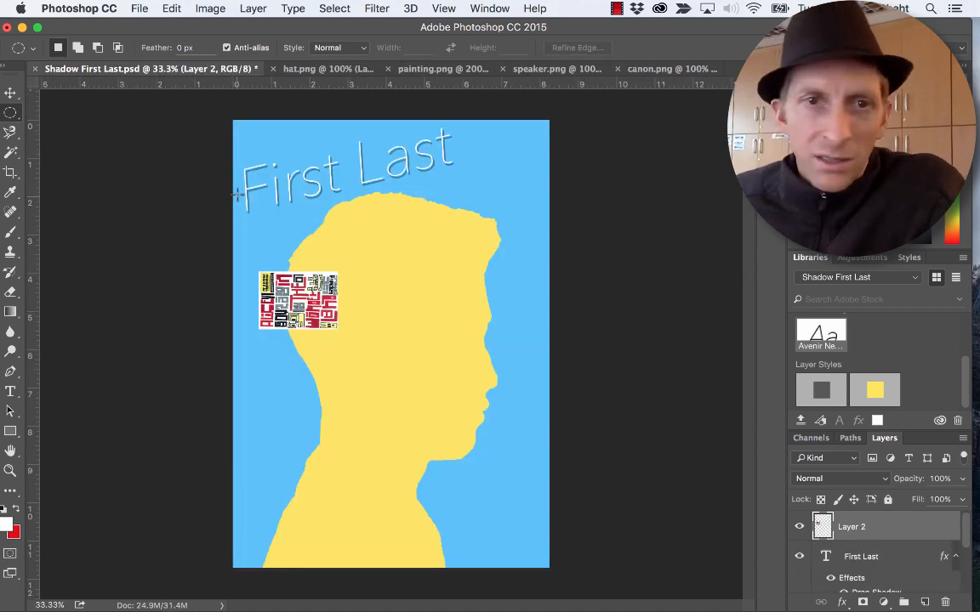
key("super+v")
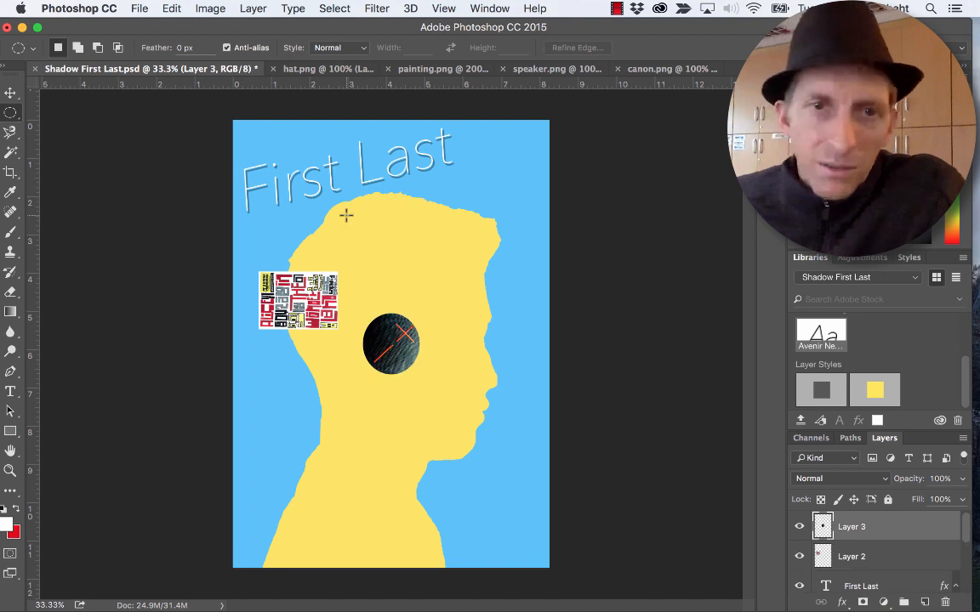
- Scale the pasted speaker to about 147% and move it slightly up toward the silhouette's face
key("super+t")
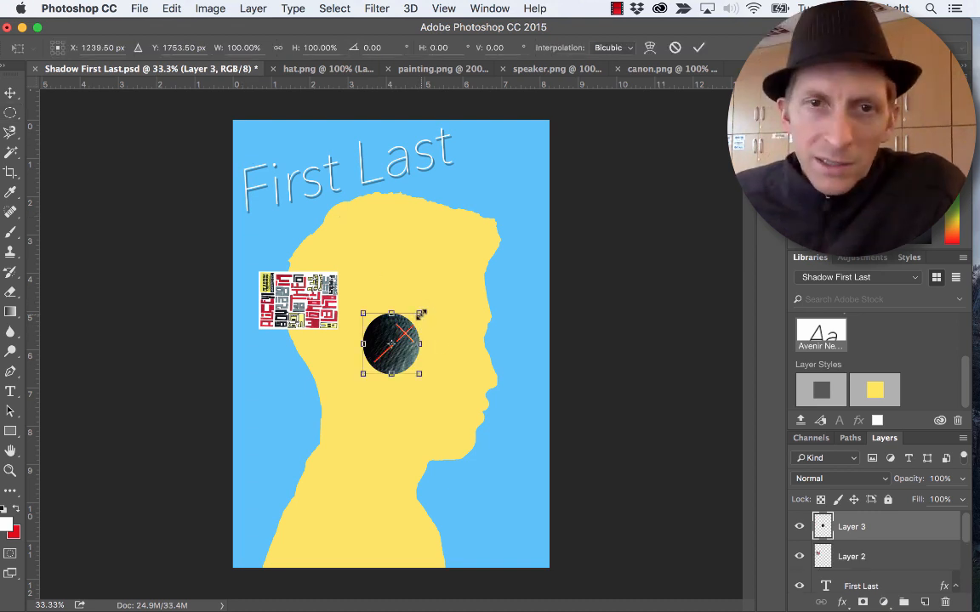
left_click_drag(419, 314, 447, 291)
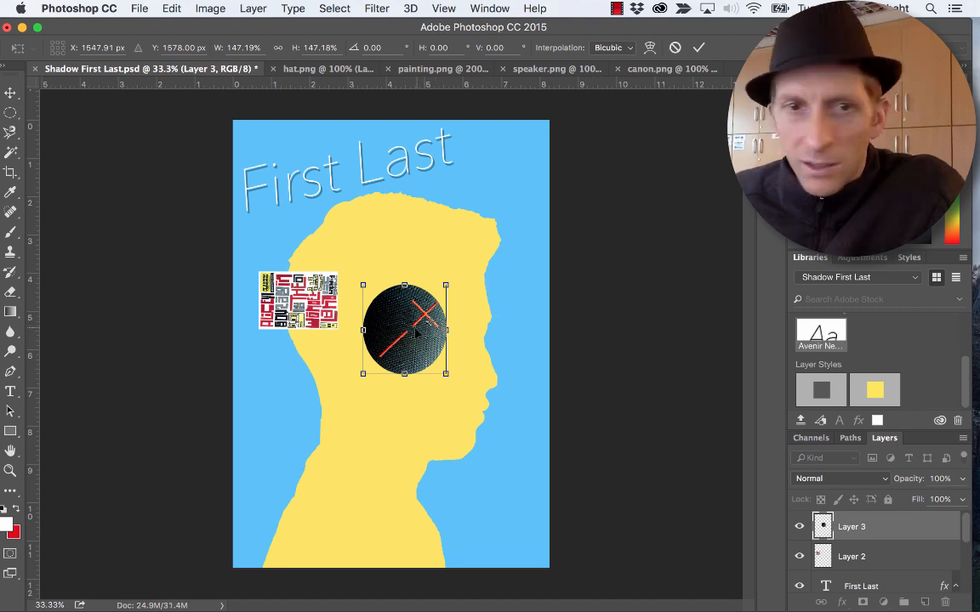
key("Return")
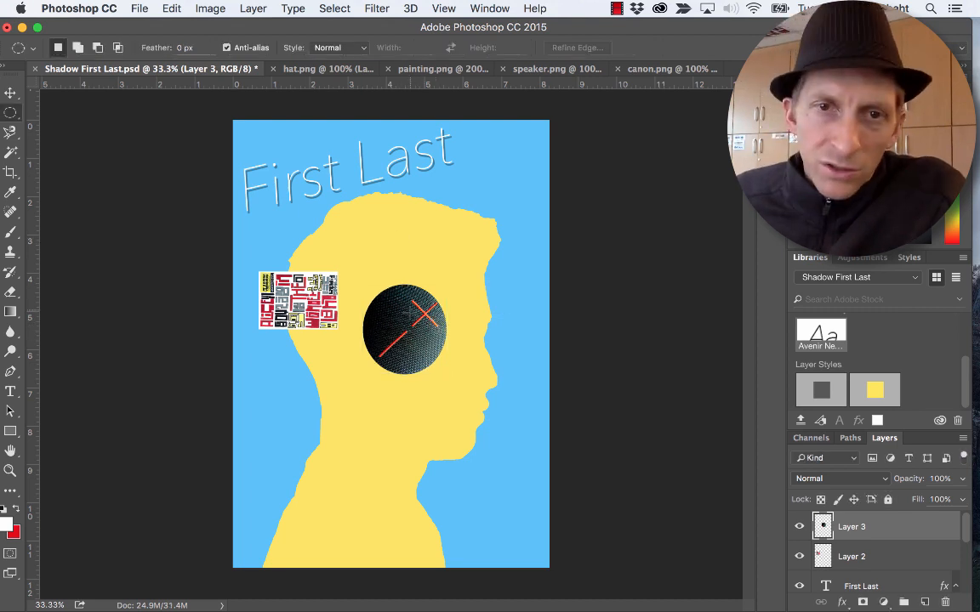
left_click_drag(410, 314, 424, 303)
key("v")
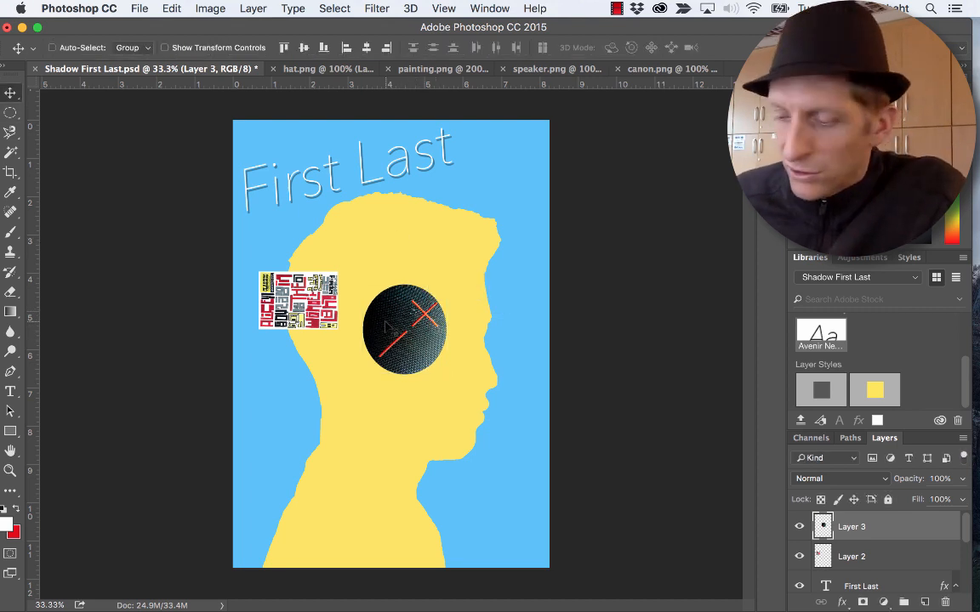
left_click_drag(387, 332, 398, 320)
- Enlarge the painting layer, rotate it clockwise to a tilted upright position, and place it over the back of the head
right_click(318, 308)
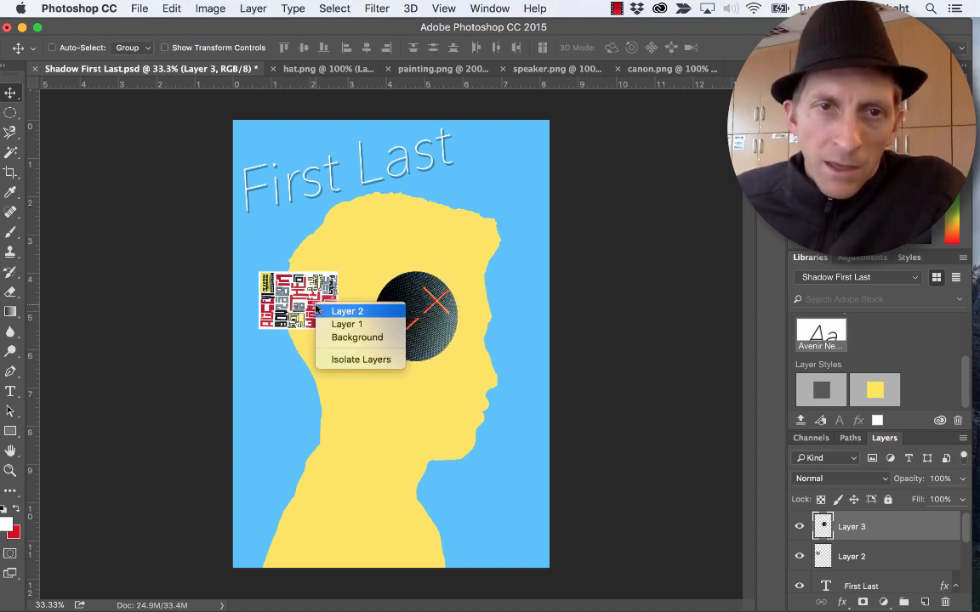
left_click(348, 311)
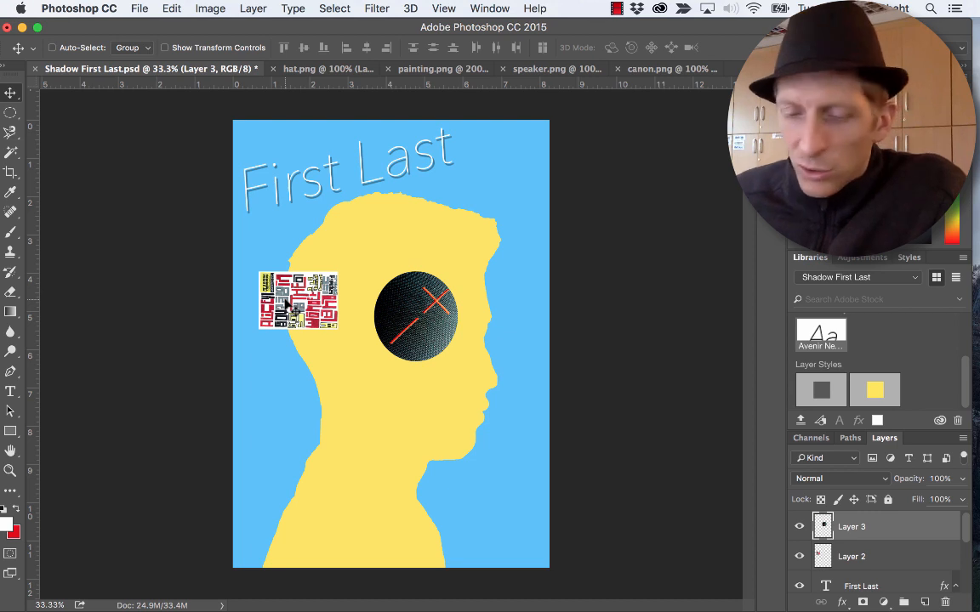
right_click(288, 301)
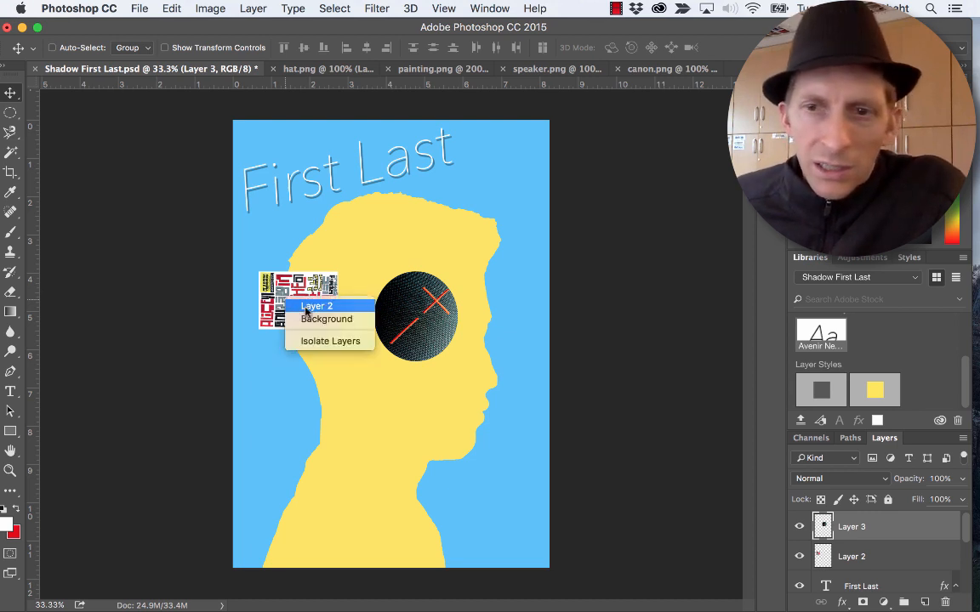
left_click(308, 306)
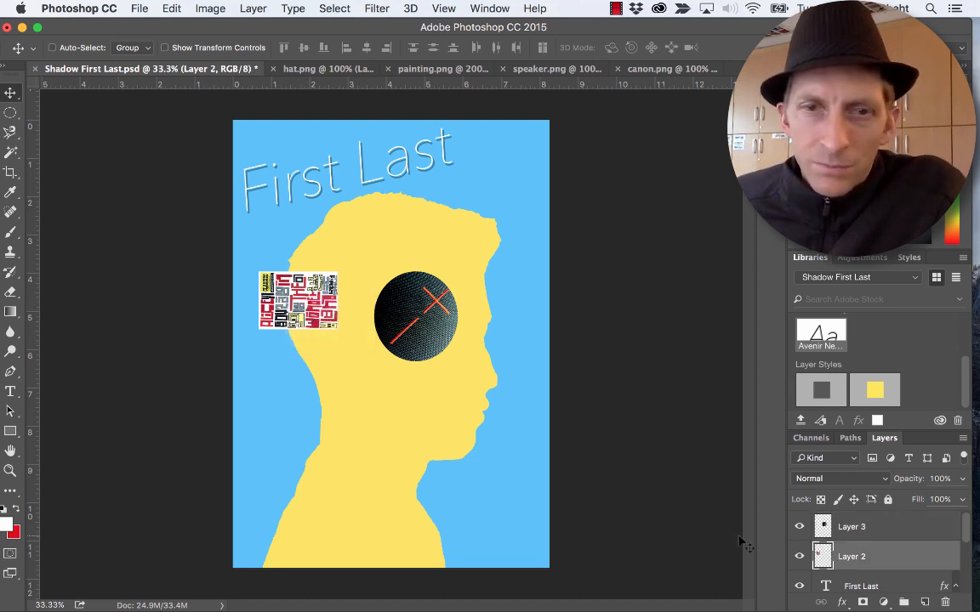
key("super+t")
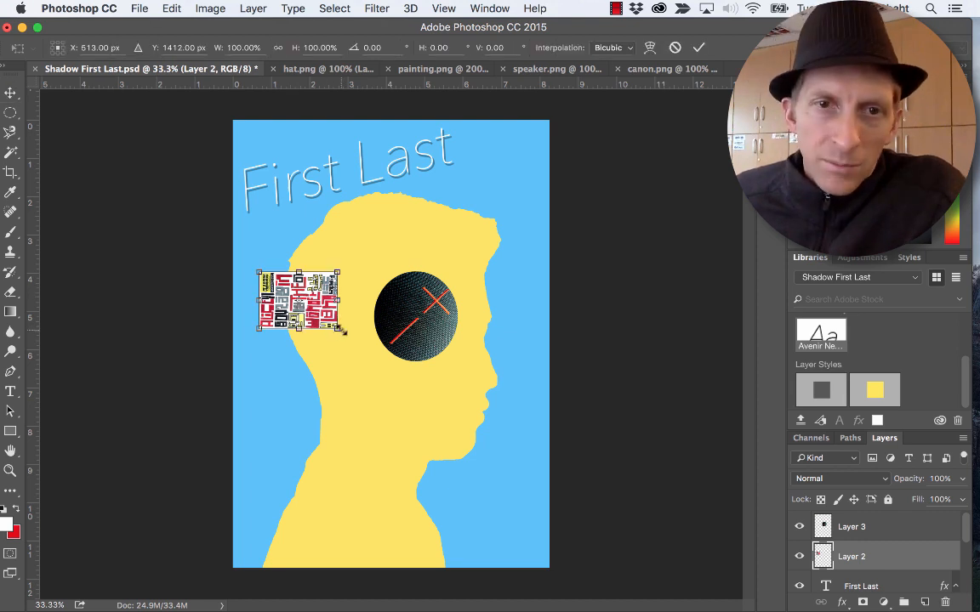
left_click_drag(347, 345, 251, 430)
left_click_drag(277, 361, 334, 362)
key("Return")
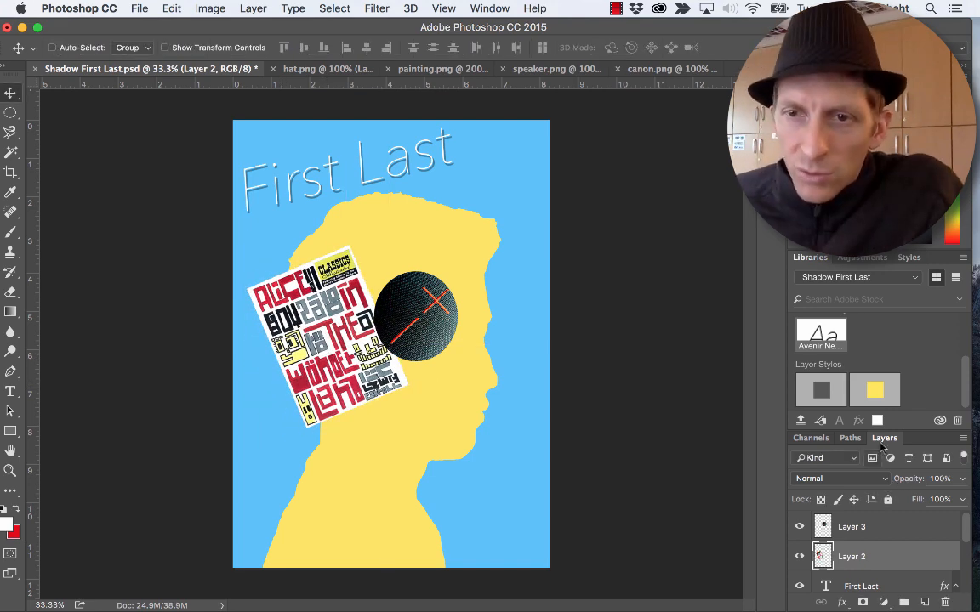
- Float the Layers panel over the canvas and rename Layer 2 as painting and Layer 3 as speaker
left_click_drag(884, 438, 98, 162)
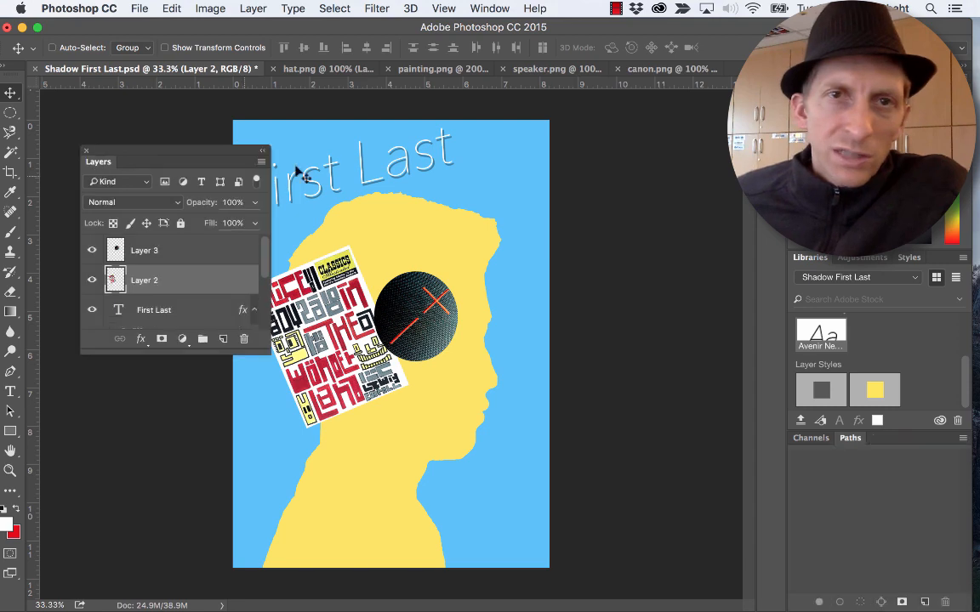
left_click(481, 10)
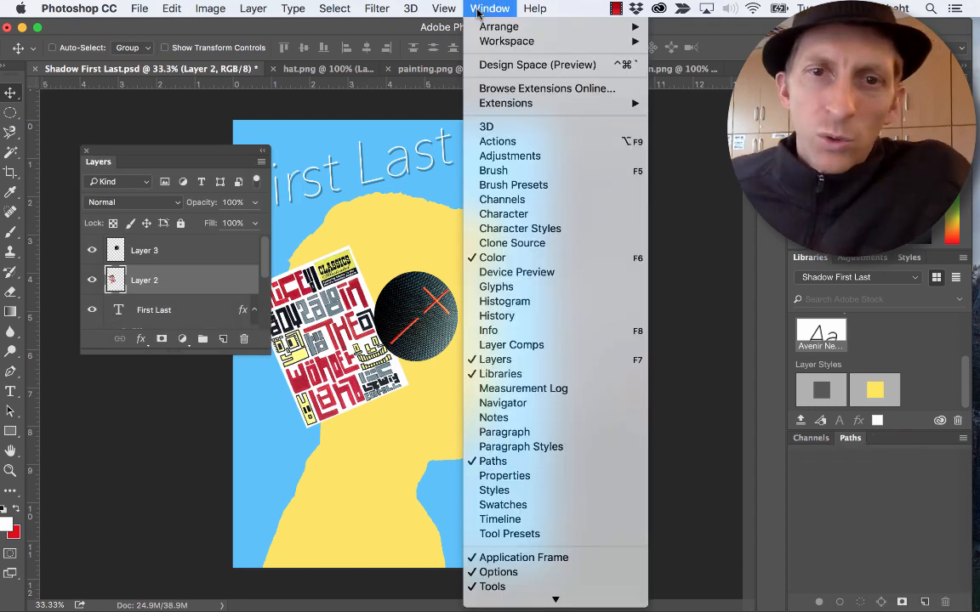
left_click(145, 286)
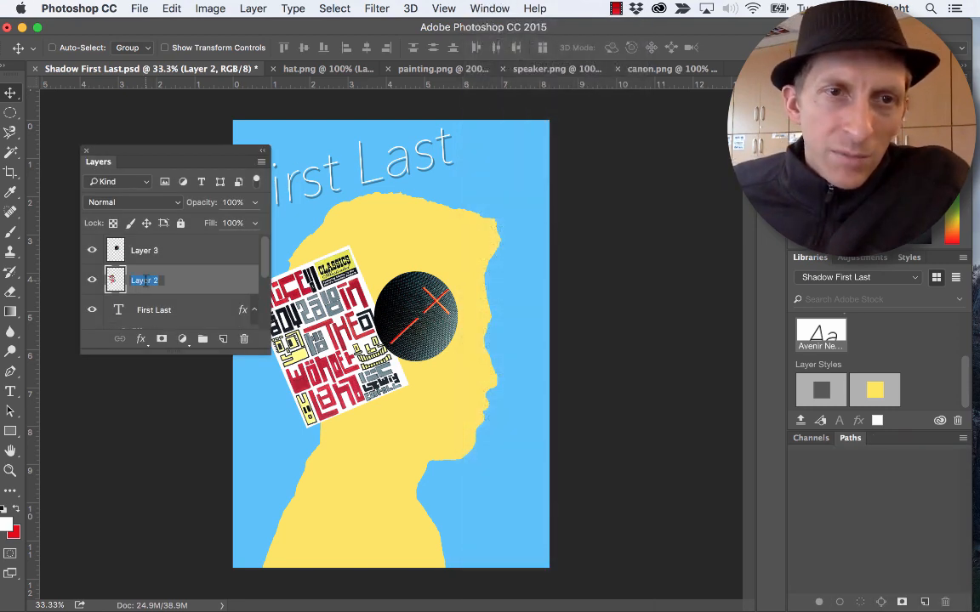
type("paintin")
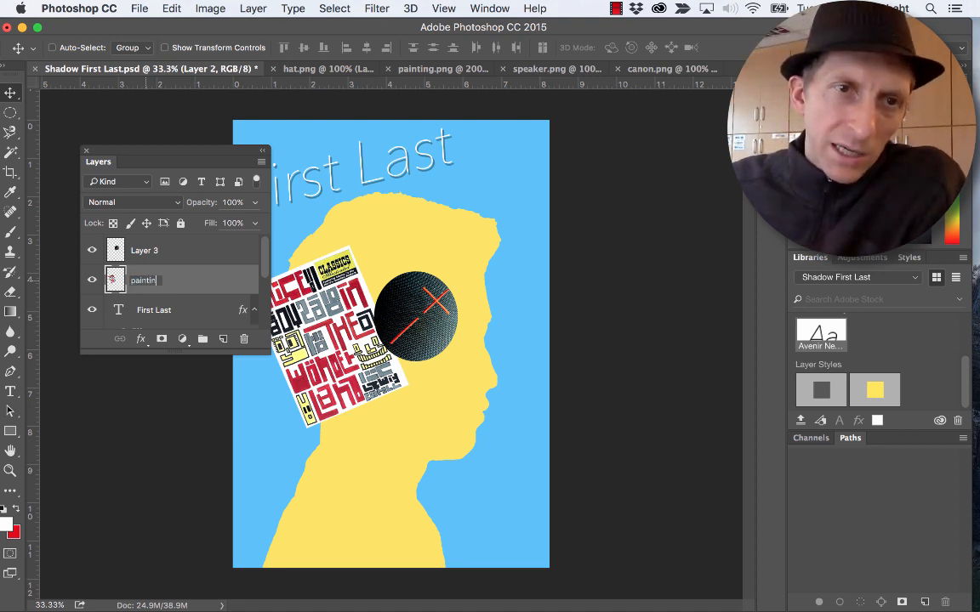
type("g")
double_click(144, 251)
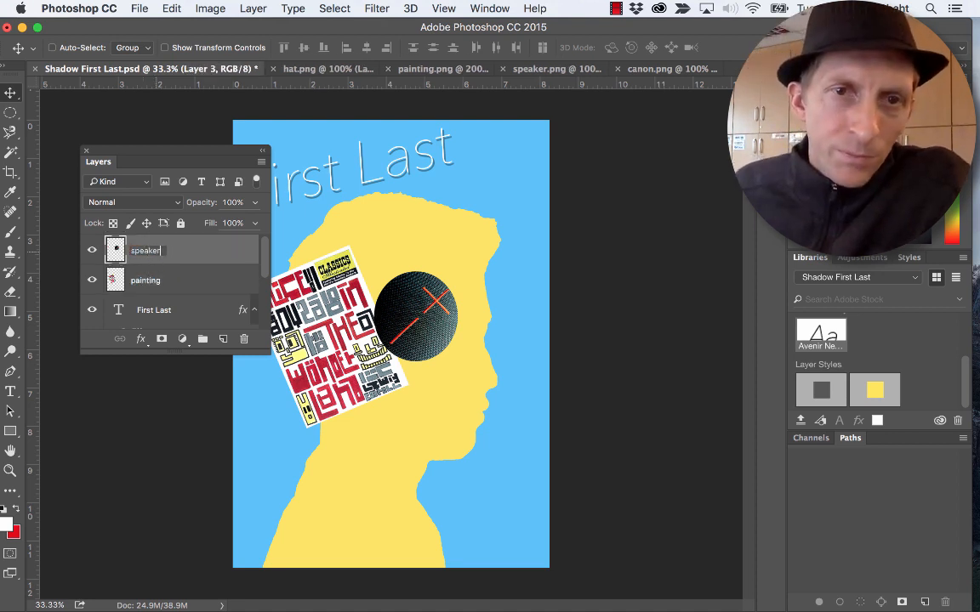
- Move the speaker layer beneath the painting layer in the stacking order
left_click(157, 281)
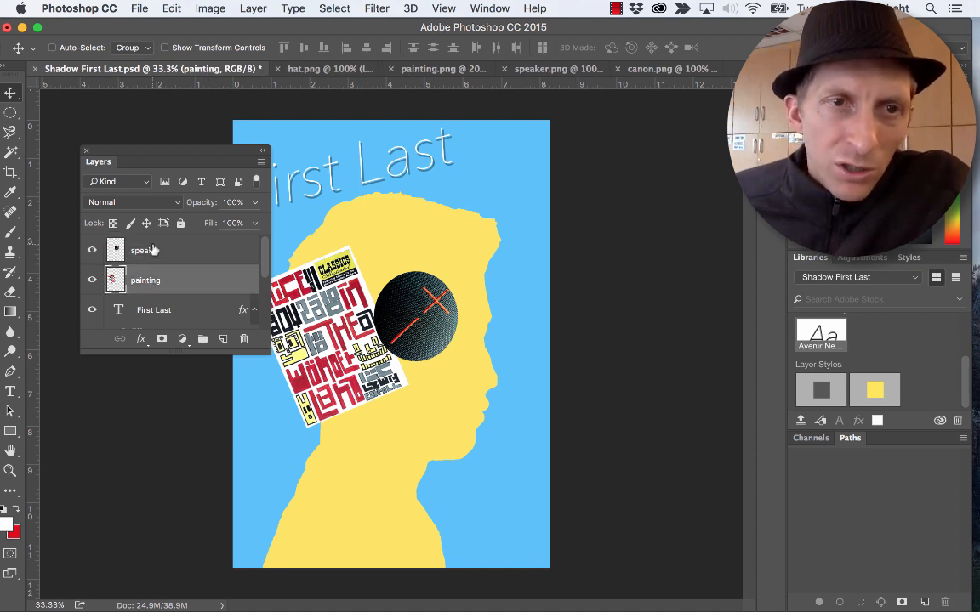
left_click_drag(142, 252, 142, 289)
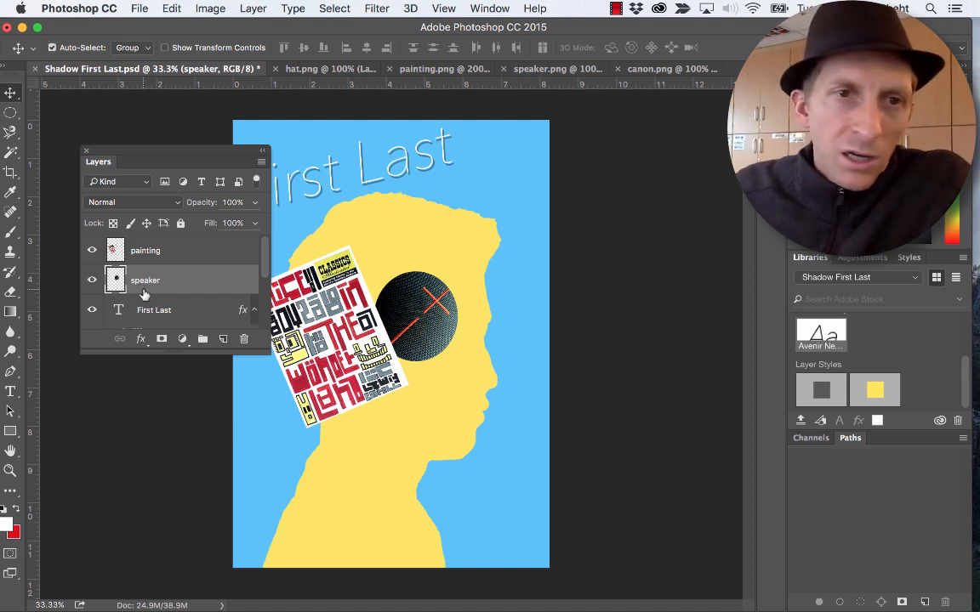
- Undo the last stacking change, try the speaker layer below the painting layer, and leave it above the painting layer
key("super+z")
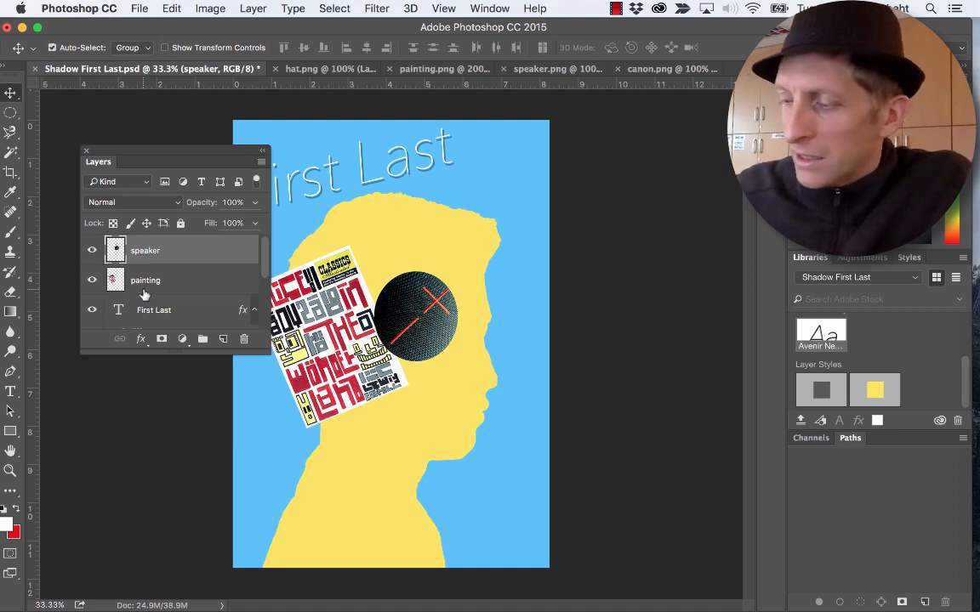
key("super+[")
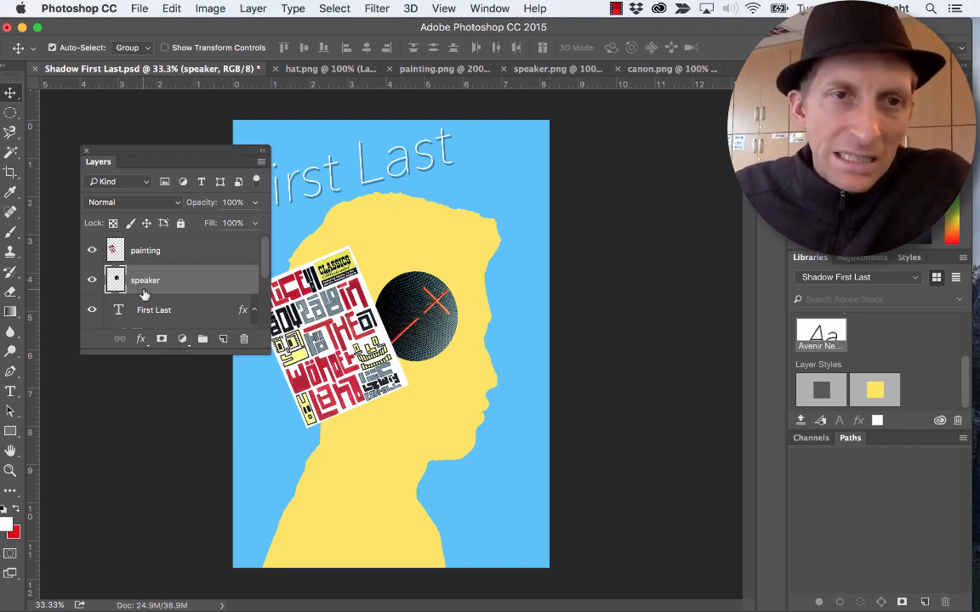
key("super+]")
key("super+[")
key("super+]")
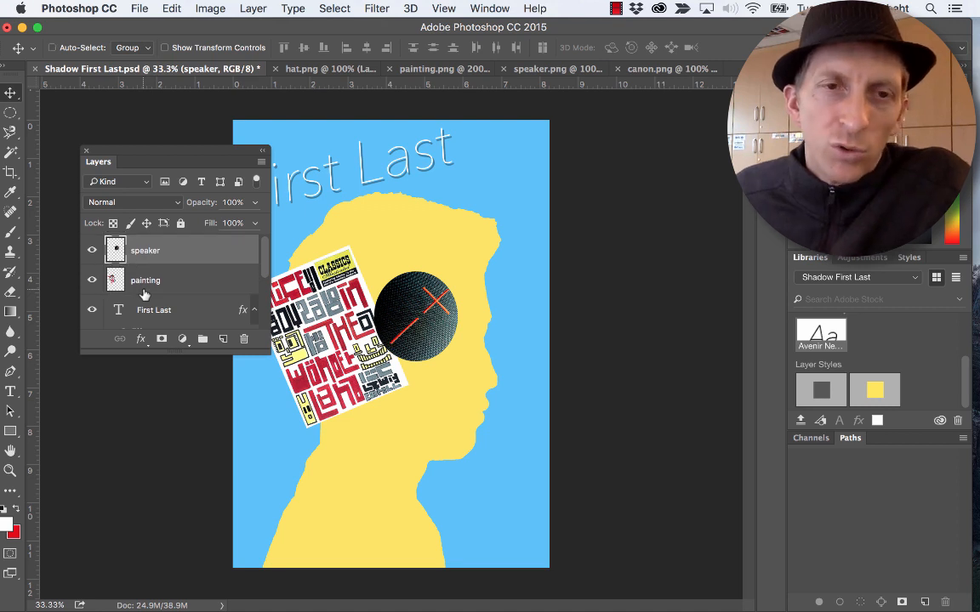
- Switch to the hat.png document and move the floating Layers panel clear of the cap
left_click(646, 69)
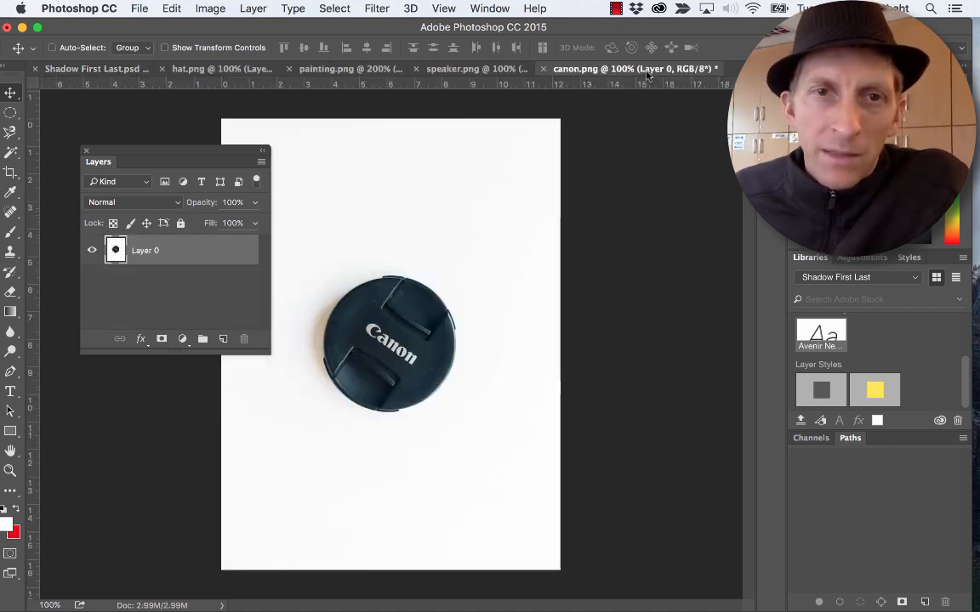
left_click(220, 68)
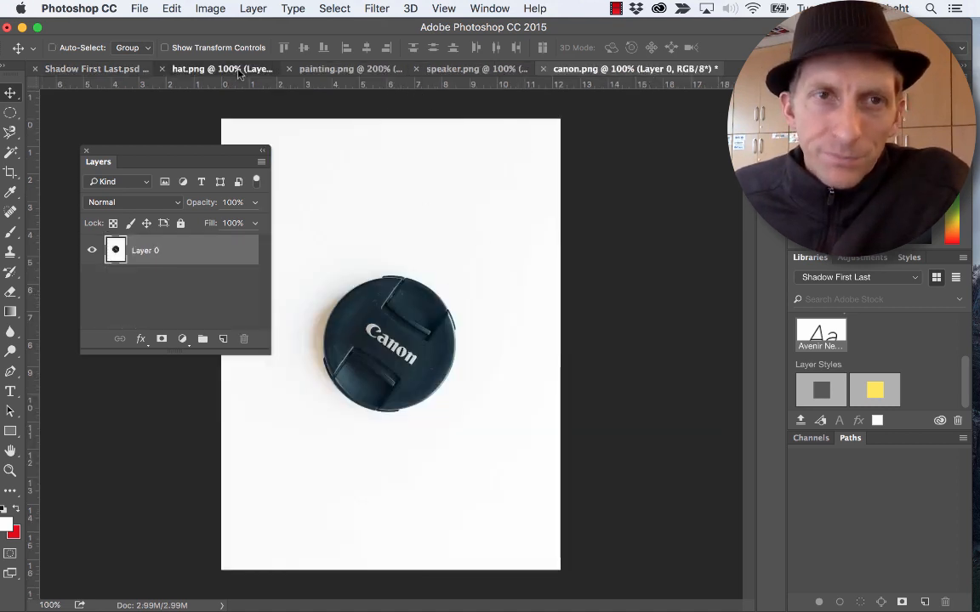
left_click(10, 112)
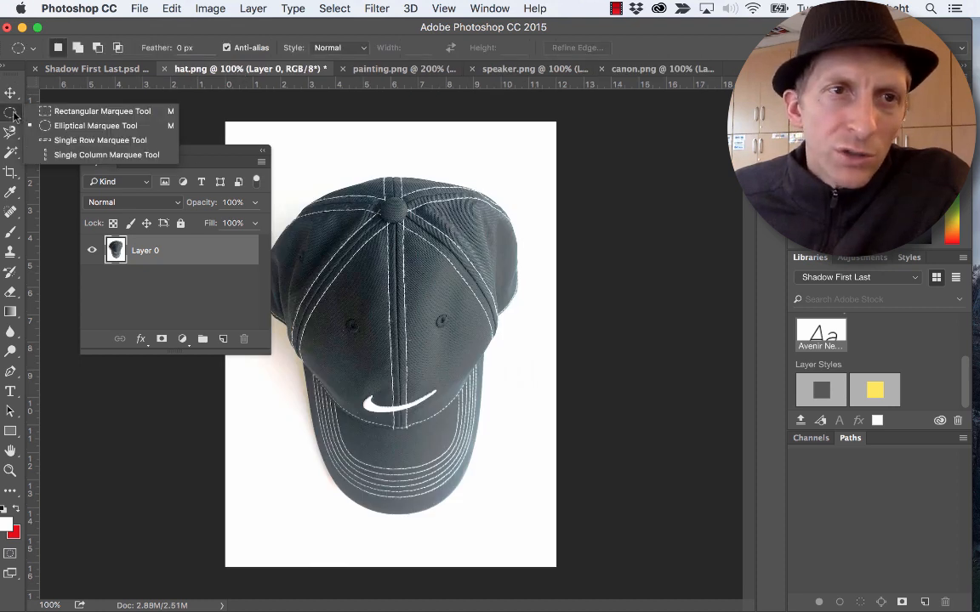
left_click(92, 128)
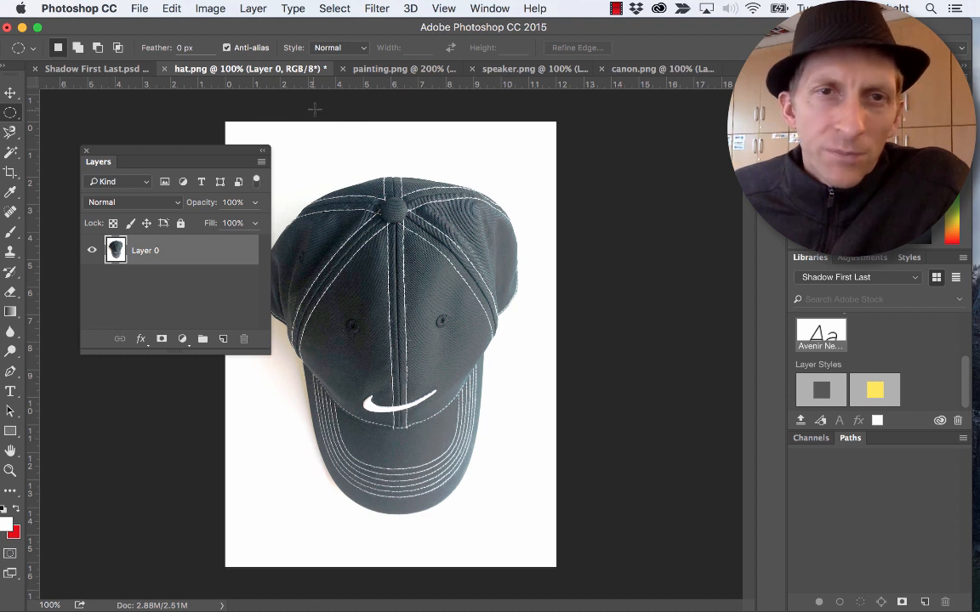
left_click_drag(204, 153, 160, 273)
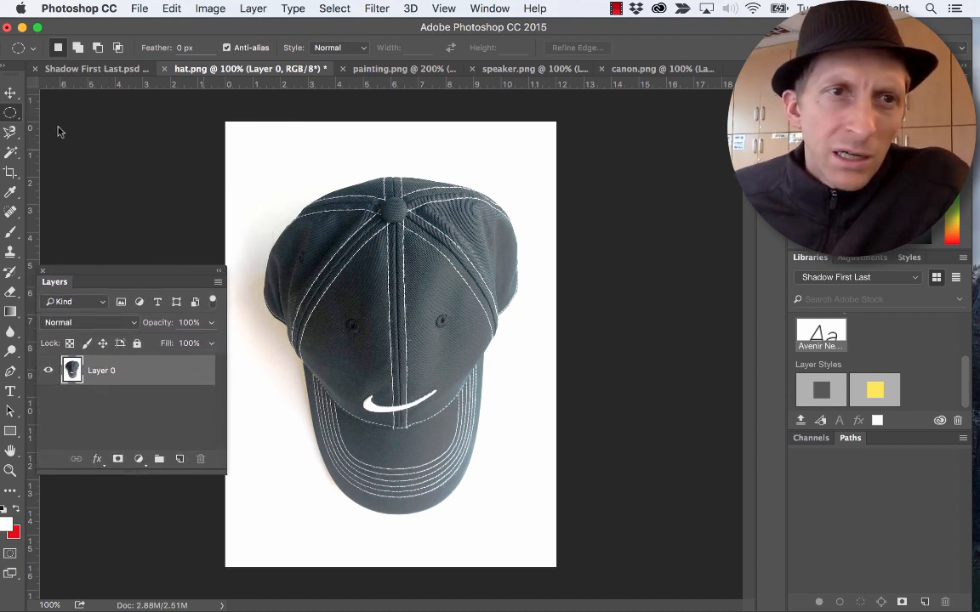
- Try to trace around the cap's outline with the Magnetic Lasso tool
left_click(9, 132)
right_click(7, 134)
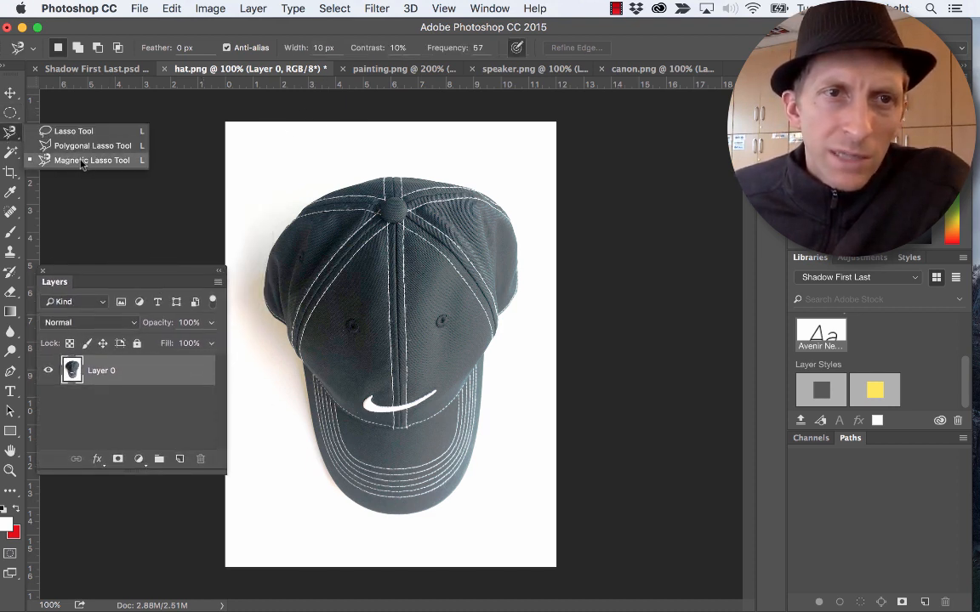
left_click(426, 172)
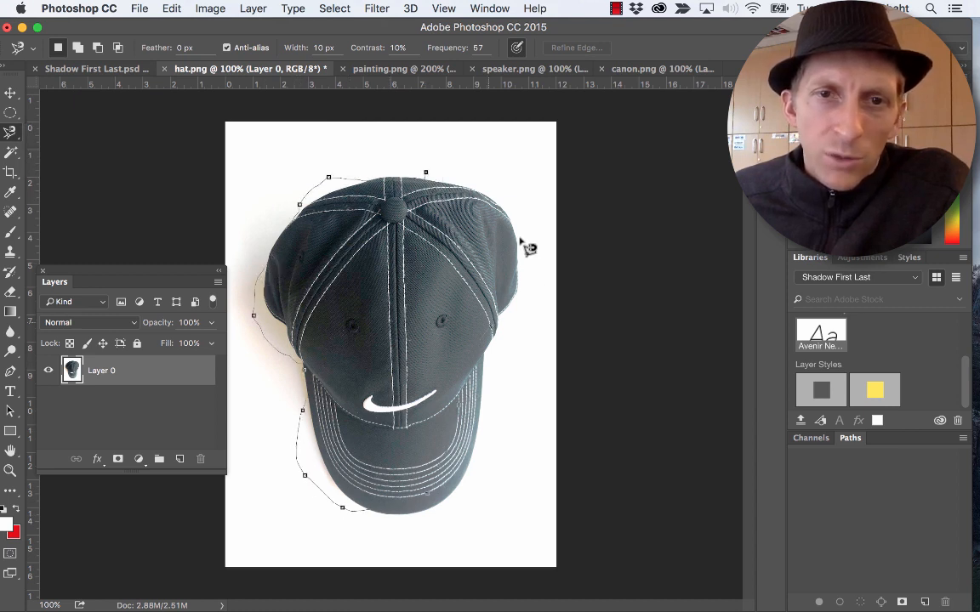
left_click(435, 175)
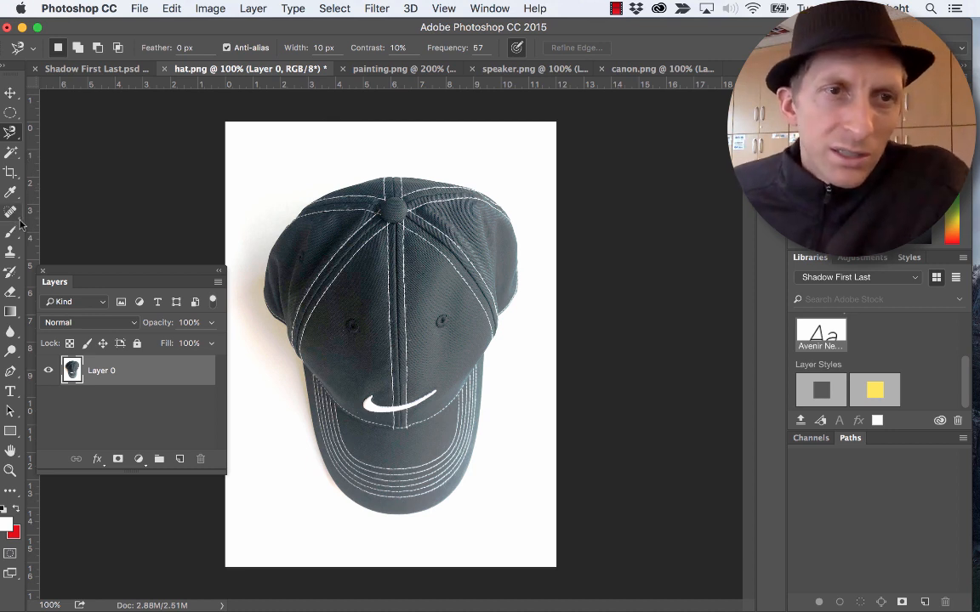
- Select the whole cap, including the brim, using the Quick Selection tool with a brush size of 200
key("w")
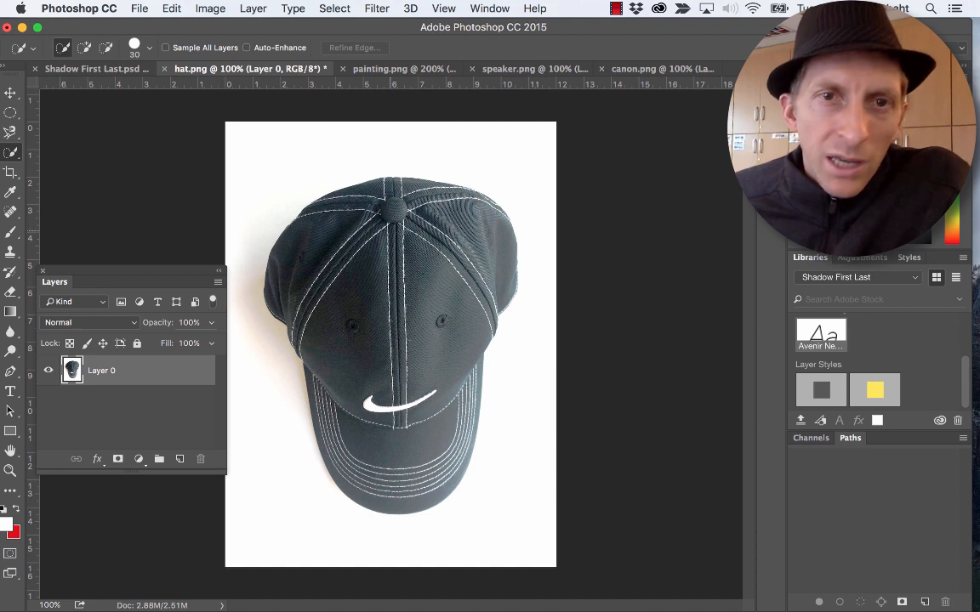
left_click_drag(11, 157, 51, 149)
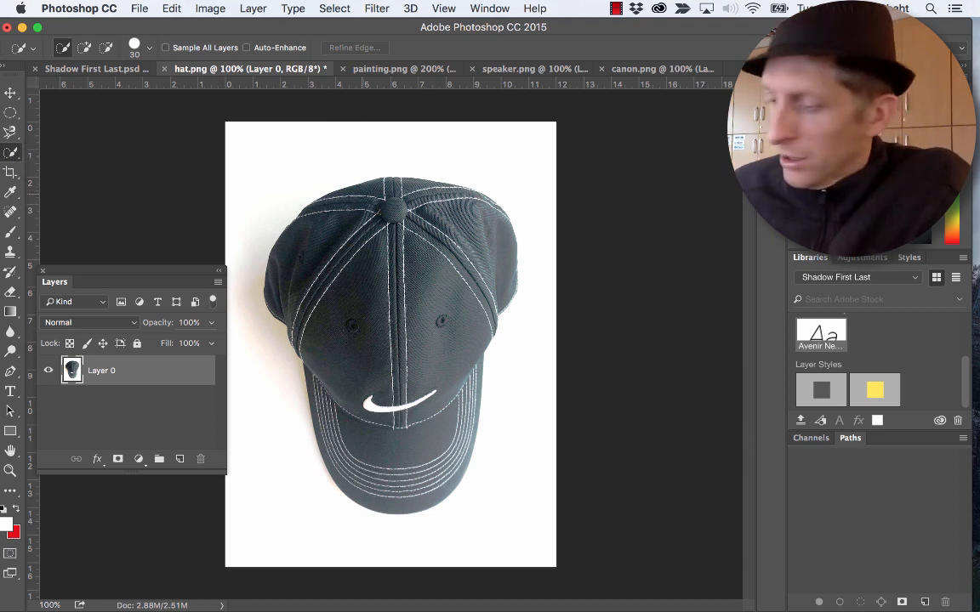
key("bracketright")
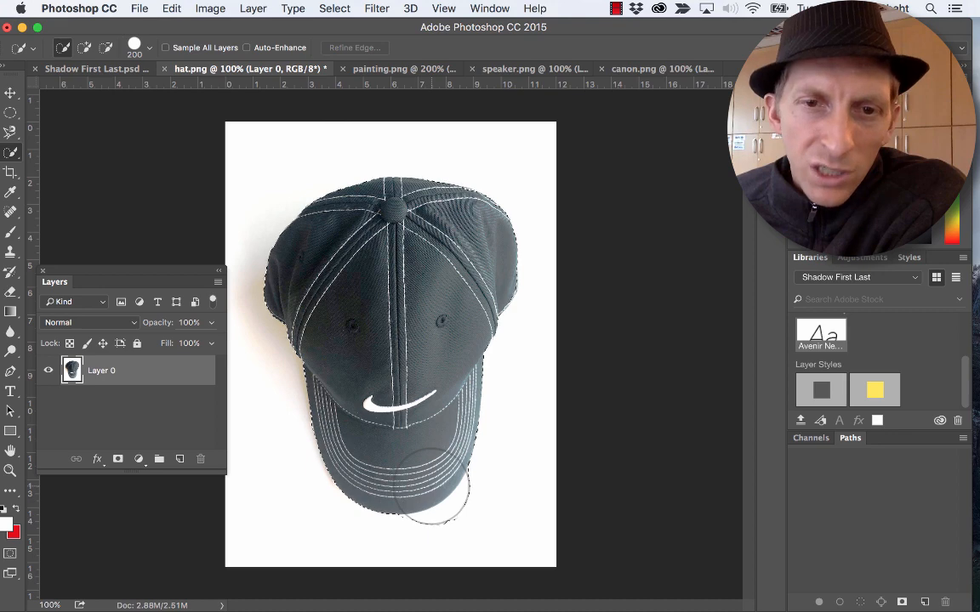
left_click_drag(432, 485, 447, 494)
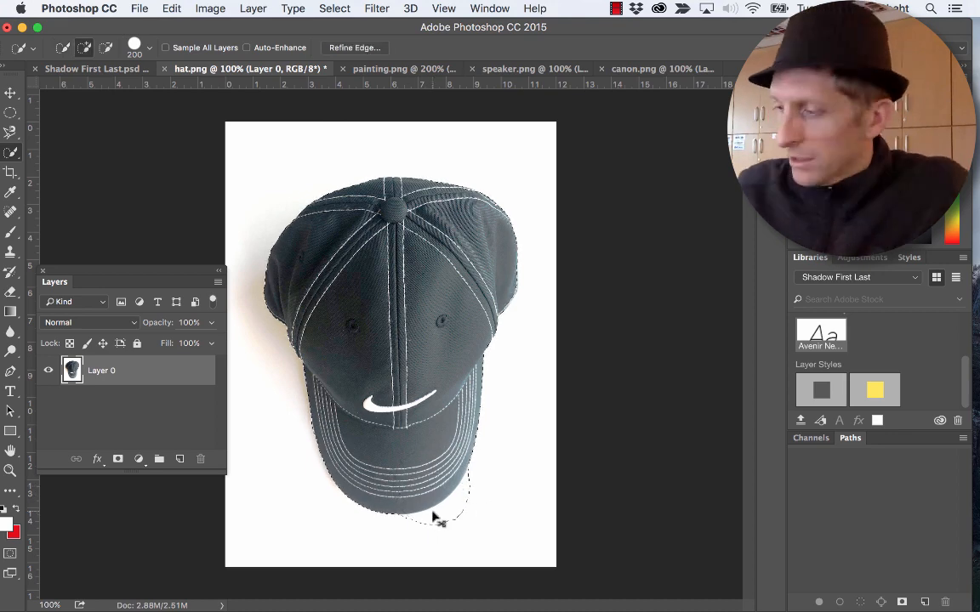
- Turn on Quick Mask at the brim's excess selection, viewed at 300%, with default black and white colours and a brush size of 70
key("super+plus")
key("super+plus")
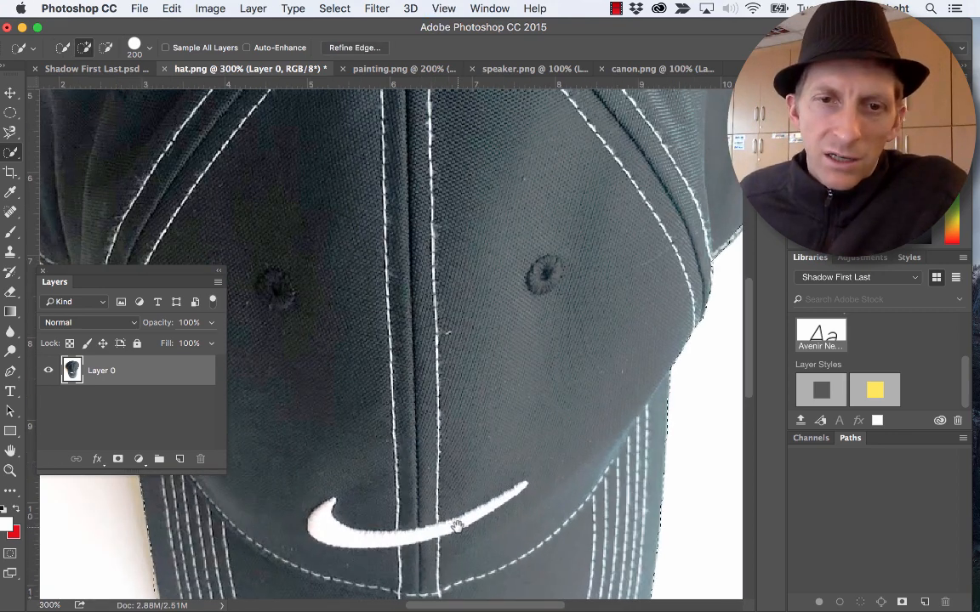
mouse_move(409, 472)
left_mouse_down()
mouse_move(407, 317)
mouse_move(333, 136)
mouse_move(349, 51)
left_mouse_up()
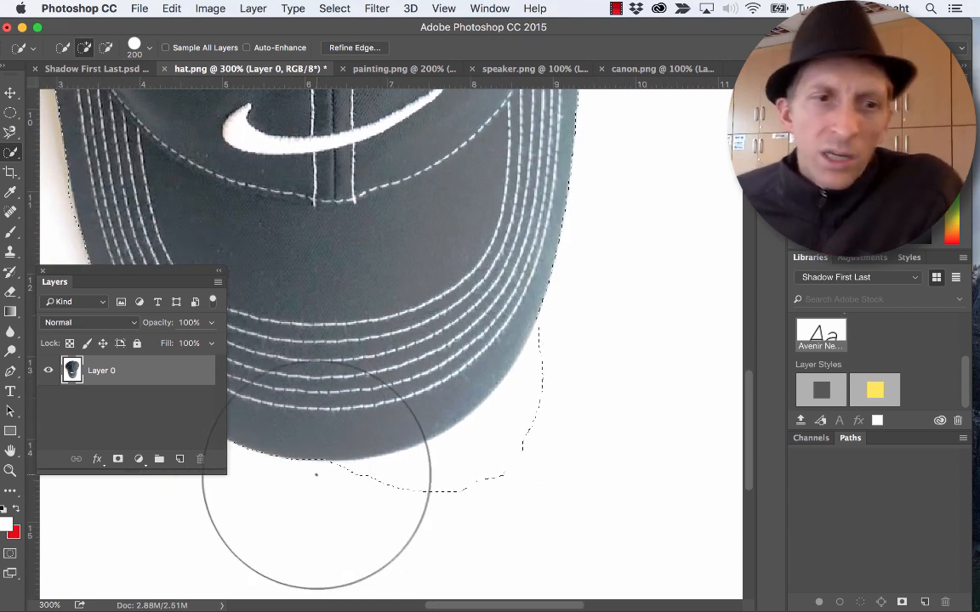
left_click(9, 554)
key("d")
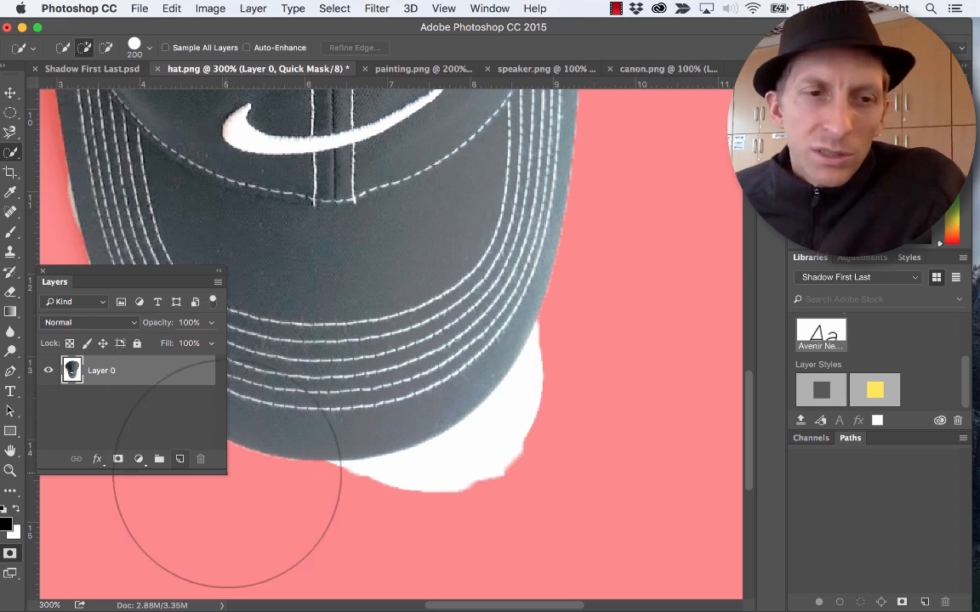
key("bracketleft")
key("bracketleft")
key("bracketleft")
key("bracketleft")
key("bracketleft")
key("bracketleft")
key("bracketleft")
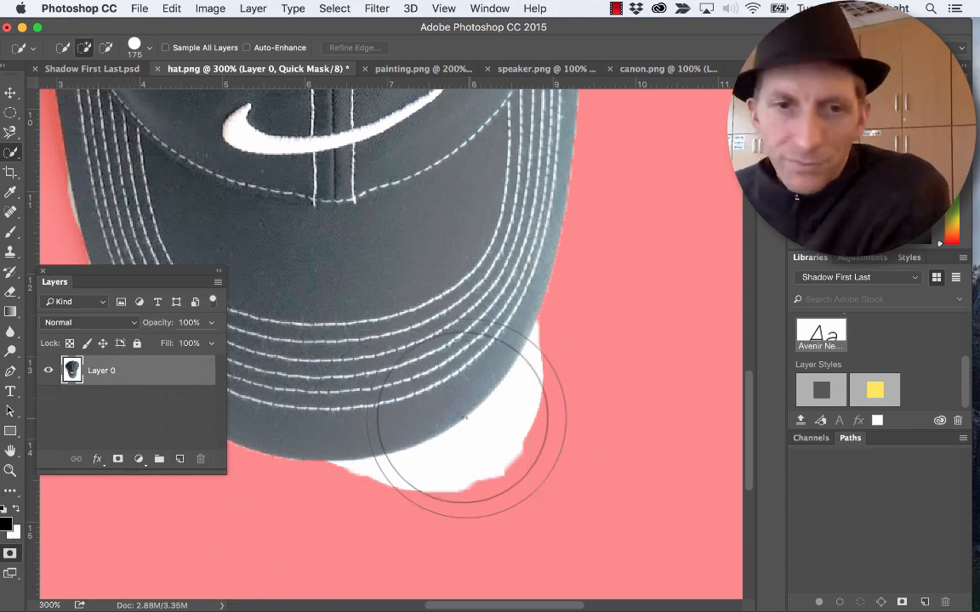
mouse_move(466, 459)
left_mouse_down()
mouse_move(485, 466)
mouse_move(444, 493)
left_mouse_up()
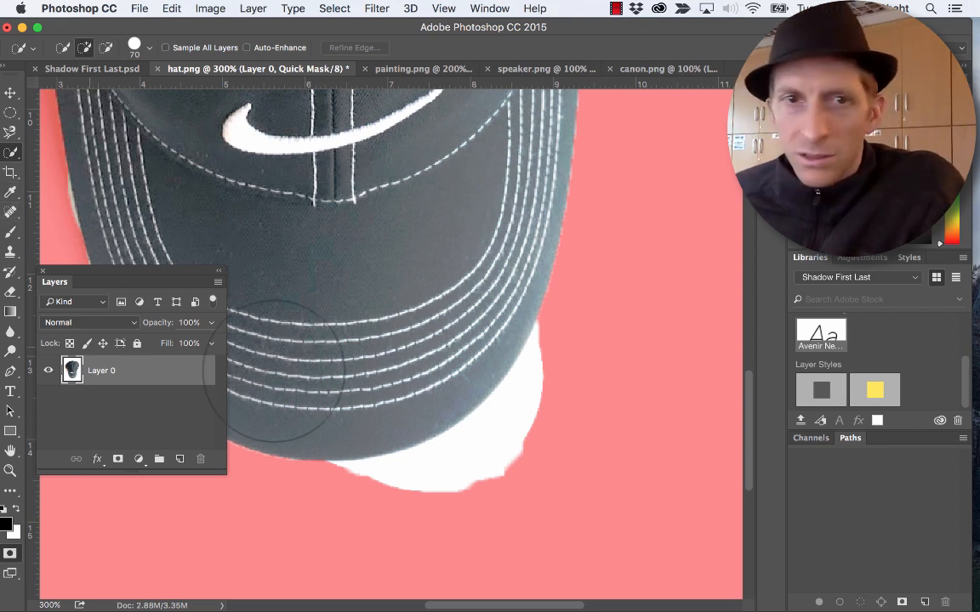
- Erase the red mask around the brim's lower right edge with a 125 eraser and return to the normal selection
key("e")
left_click_drag(520, 507, 498, 498)
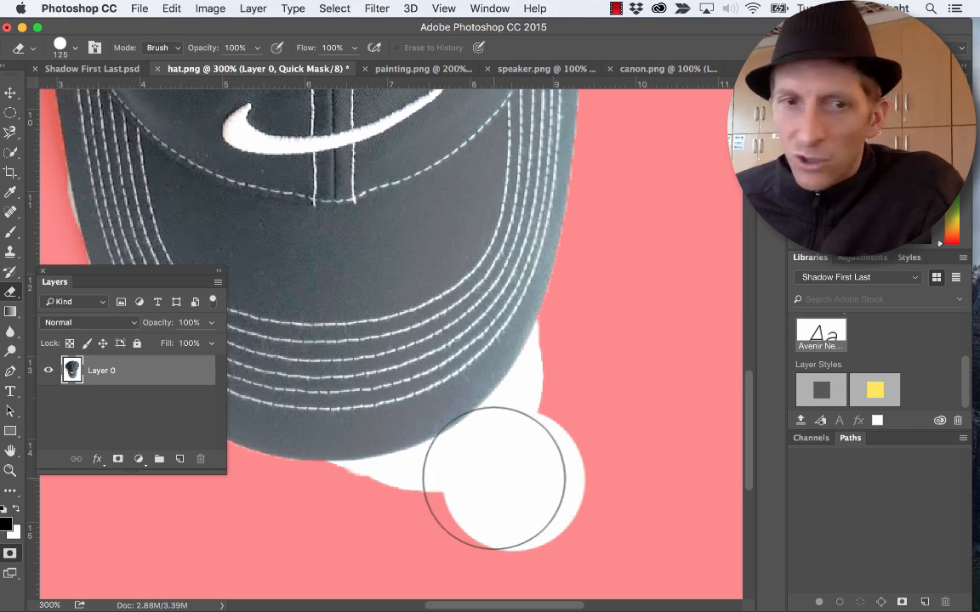
mouse_move(533, 382)
left_mouse_down()
mouse_move(491, 288)
mouse_move(469, 326)
mouse_move(514, 324)
mouse_move(538, 466)
mouse_move(587, 411)
mouse_move(593, 281)
mouse_move(564, 424)
mouse_move(502, 478)
mouse_move(453, 496)
mouse_move(467, 499)
mouse_move(405, 496)
mouse_move(379, 469)
mouse_move(470, 488)
mouse_move(568, 420)
left_mouse_up()
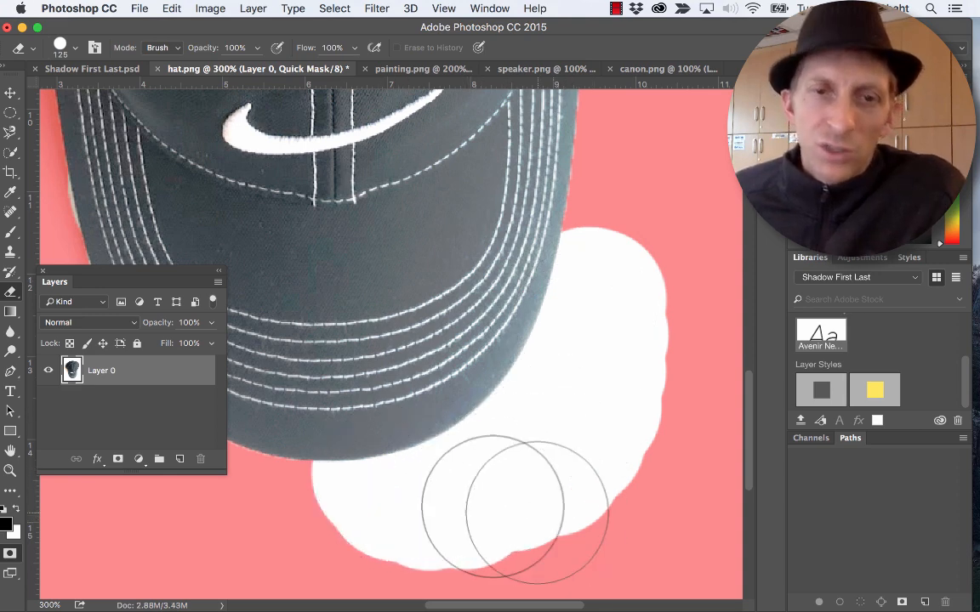
left_click(11, 553)
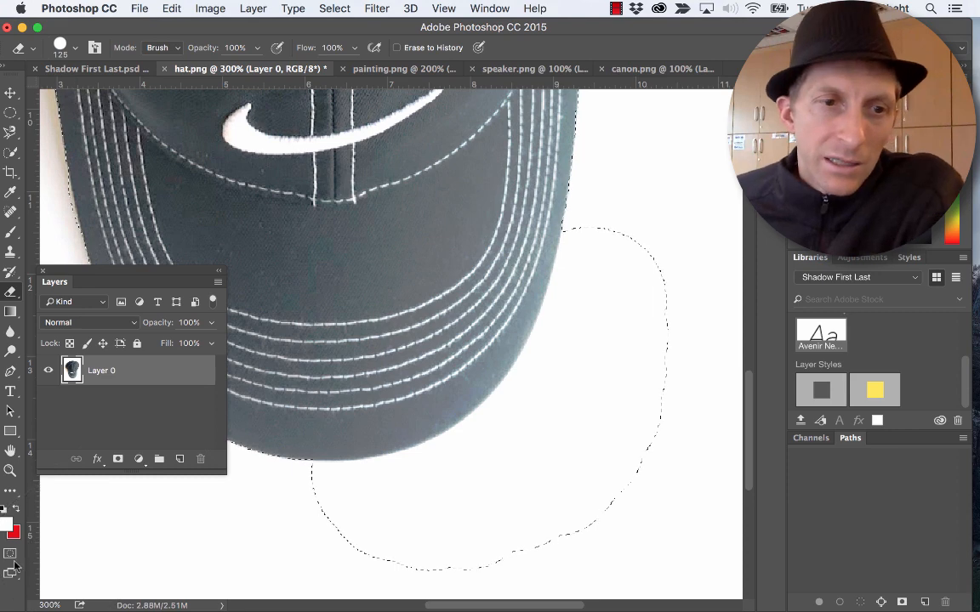
- Re-enter Quick Mask, swap the colours, and mask over most of the excess white area beside the brim, undoing the last stroke
key("q")
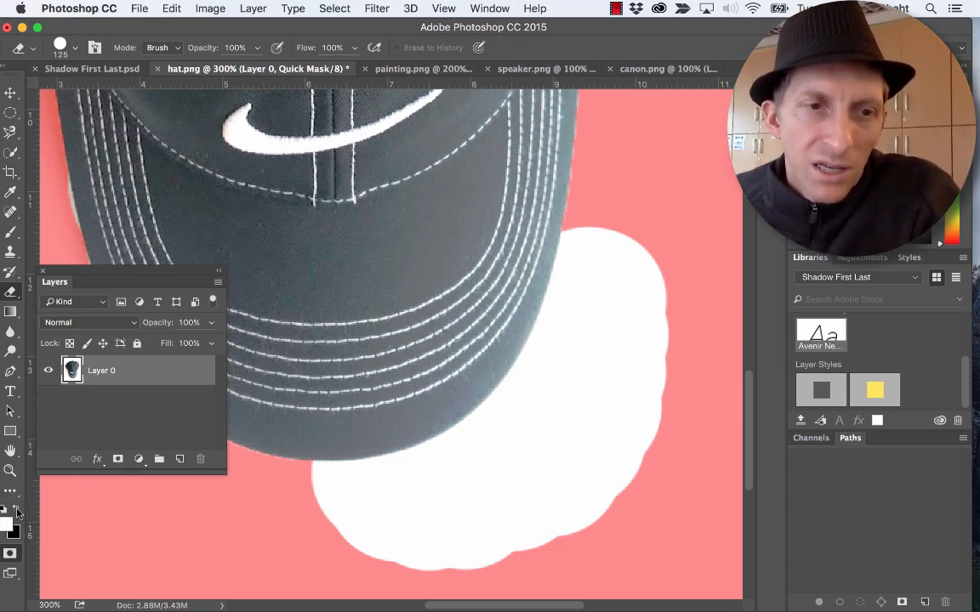
mouse_move(578, 442)
left_mouse_down()
mouse_move(555, 496)
mouse_move(597, 437)
mouse_move(568, 473)
mouse_move(466, 509)
mouse_move(545, 500)
mouse_move(605, 426)
mouse_move(635, 341)
mouse_move(649, 248)
mouse_move(639, 251)
mouse_move(616, 379)
mouse_move(594, 416)
mouse_move(568, 398)
left_mouse_up()
key("bracketleft")
key("bracketleft")
key("bracketleft")
key("bracketleft")
key("bracketleft")
key("bracketleft")
key("bracketleft")
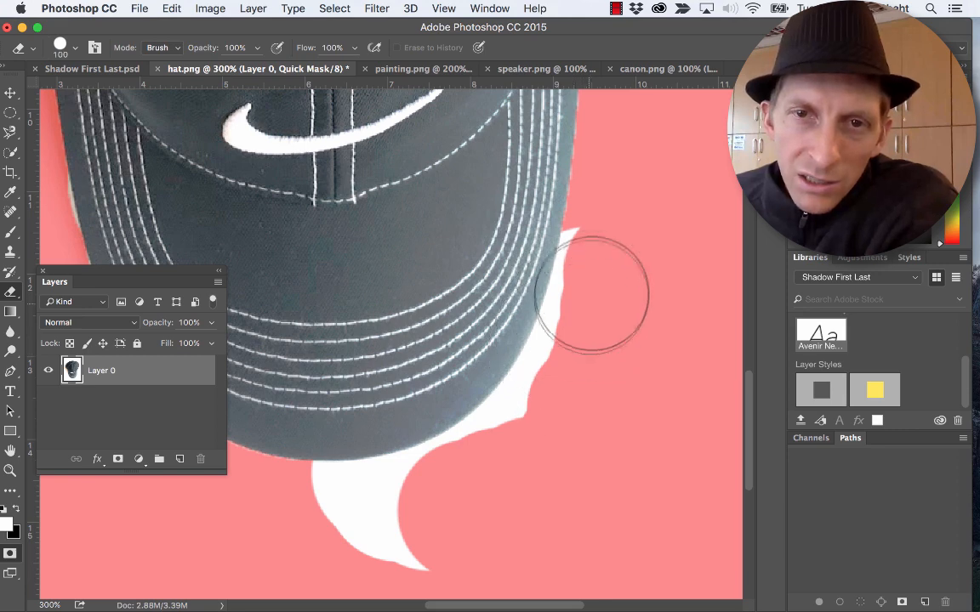
mouse_move(594, 237)
left_mouse_down()
mouse_move(579, 302)
mouse_move(578, 266)
mouse_move(558, 356)
mouse_move(546, 383)
mouse_move(561, 324)
mouse_move(514, 425)
left_mouse_up()
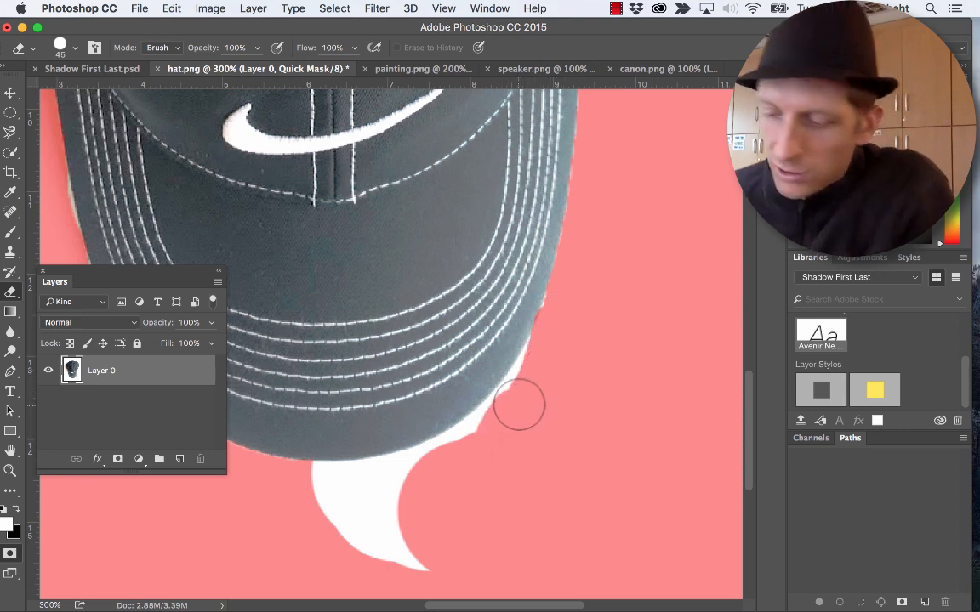
key("super+z")
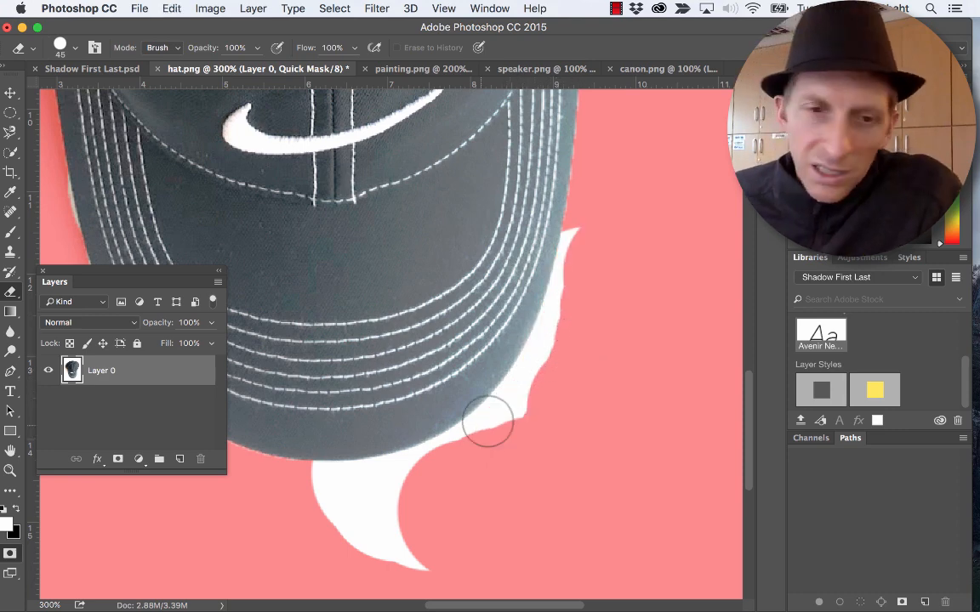
- Mask the remaining white area tightly along the brim's edge with a 45 eraser and exit Quick Mask
mouse_move(470, 552)
left_mouse_down()
mouse_move(329, 564)
mouse_move(288, 522)
mouse_move(317, 493)
mouse_move(393, 485)
mouse_move(469, 457)
mouse_move(521, 416)
mouse_move(564, 332)
mouse_move(590, 221)
left_mouse_up()
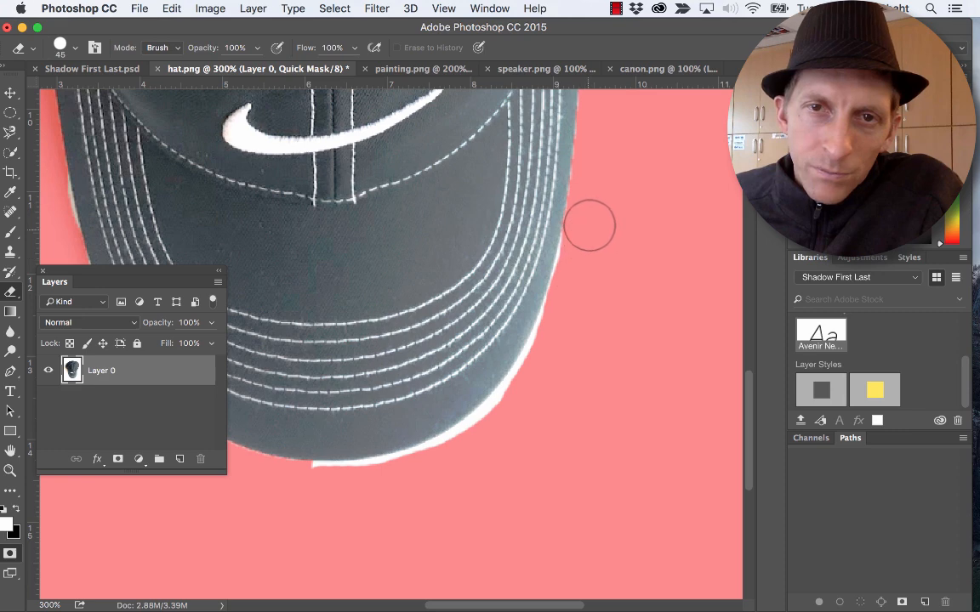
mouse_move(316, 487)
left_mouse_down()
mouse_move(410, 476)
mouse_move(474, 446)
mouse_move(523, 397)
mouse_move(571, 311)
left_mouse_up()
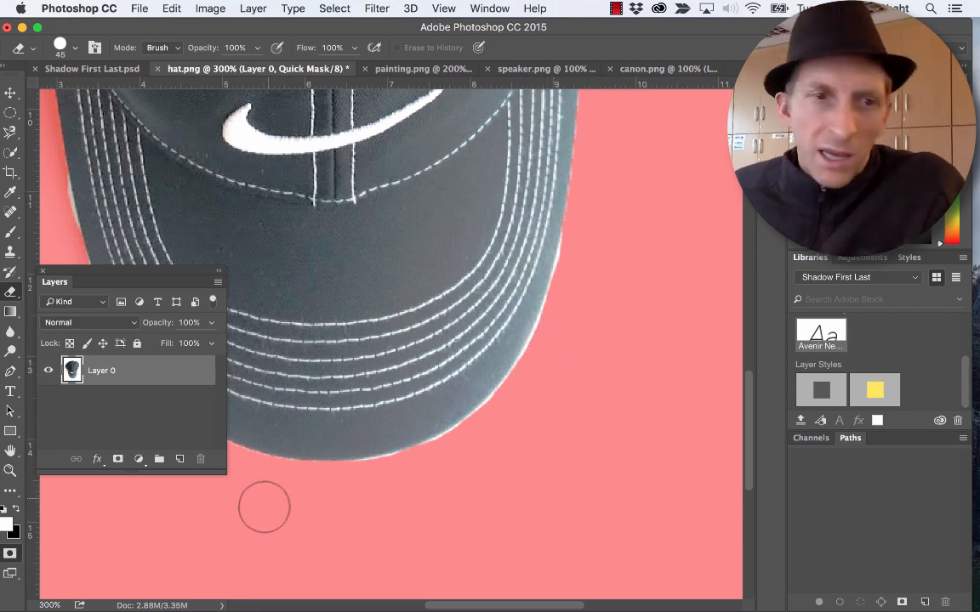
left_click(10, 554)
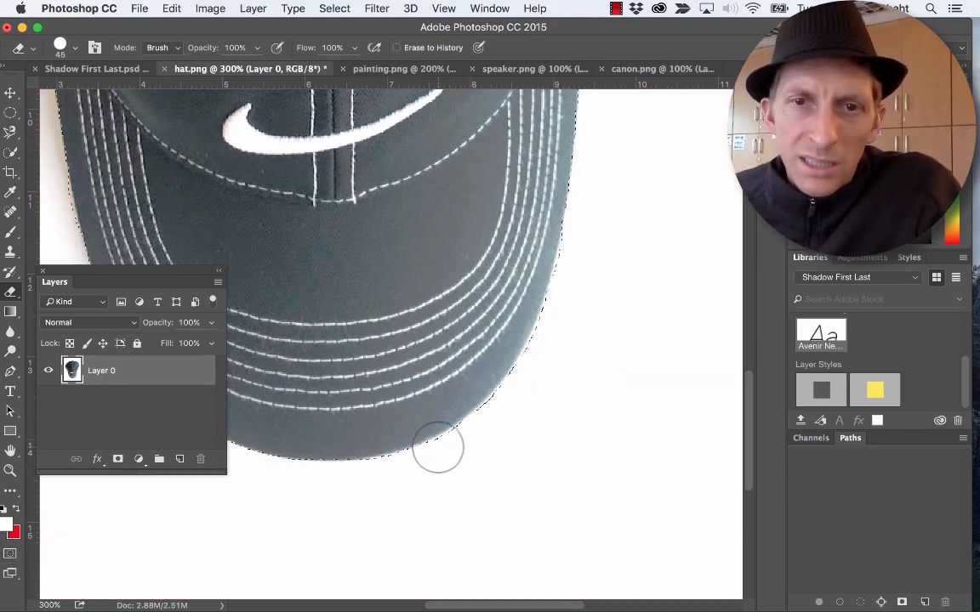
- Check the cap's selection edges, copy the selected cap into Shadow First Last.psd, and place it over the silhouette's neck
left_click_drag(418, 263, 629, 454)
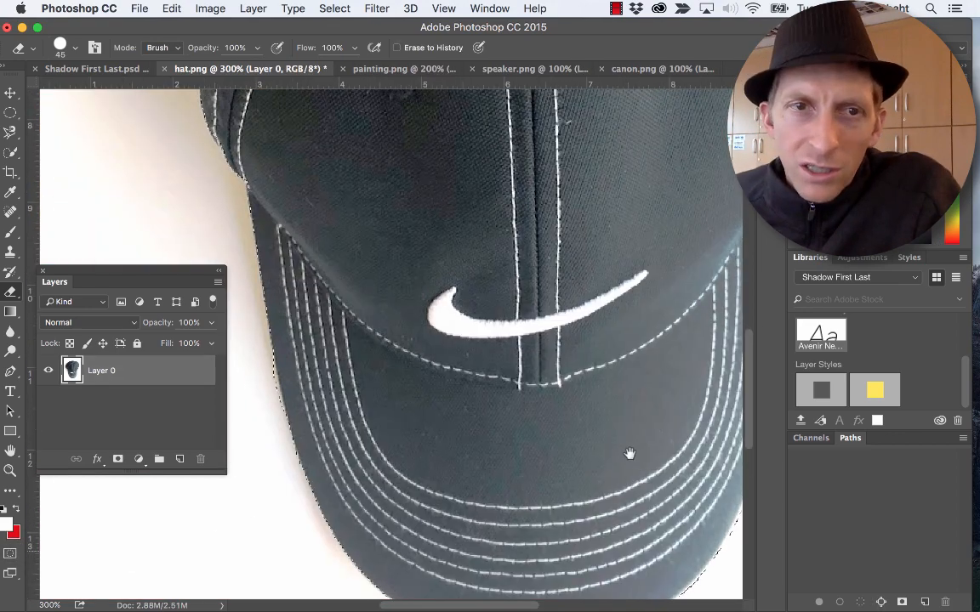
left_click_drag(693, 265, 500, 472)
left_click_drag(504, 263, 539, 469)
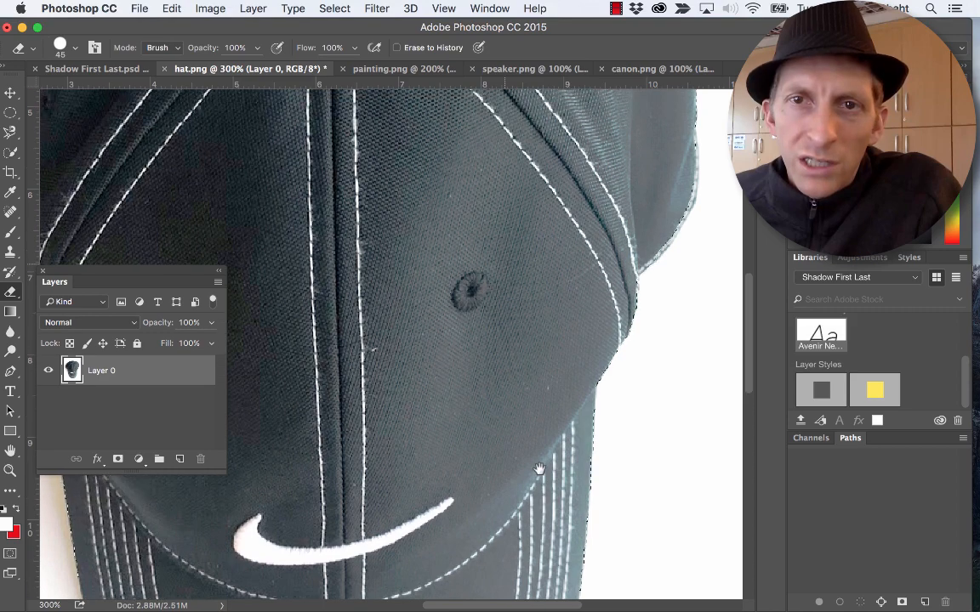
scroll(539, 469, "up", 5)
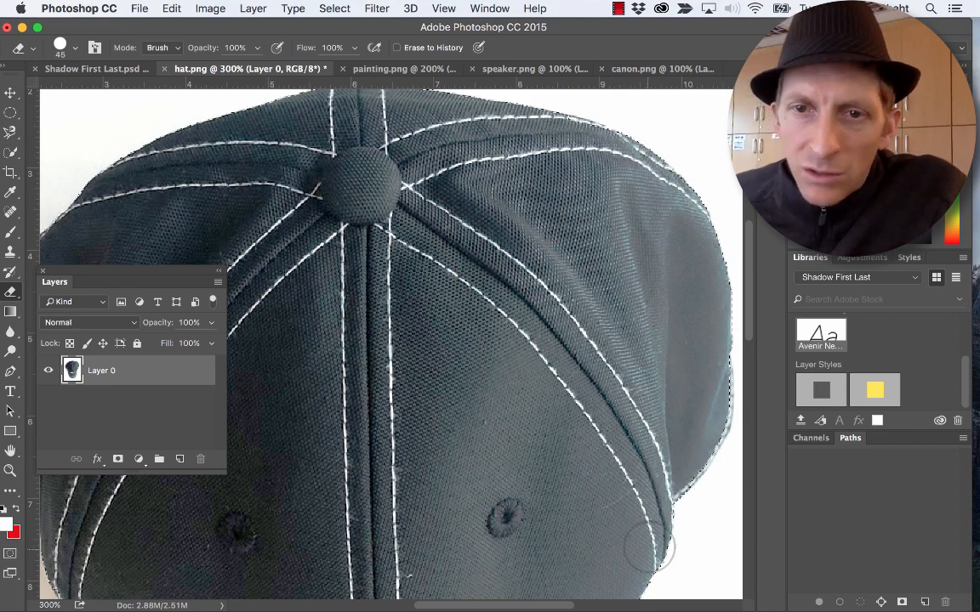
left_click(96, 68)
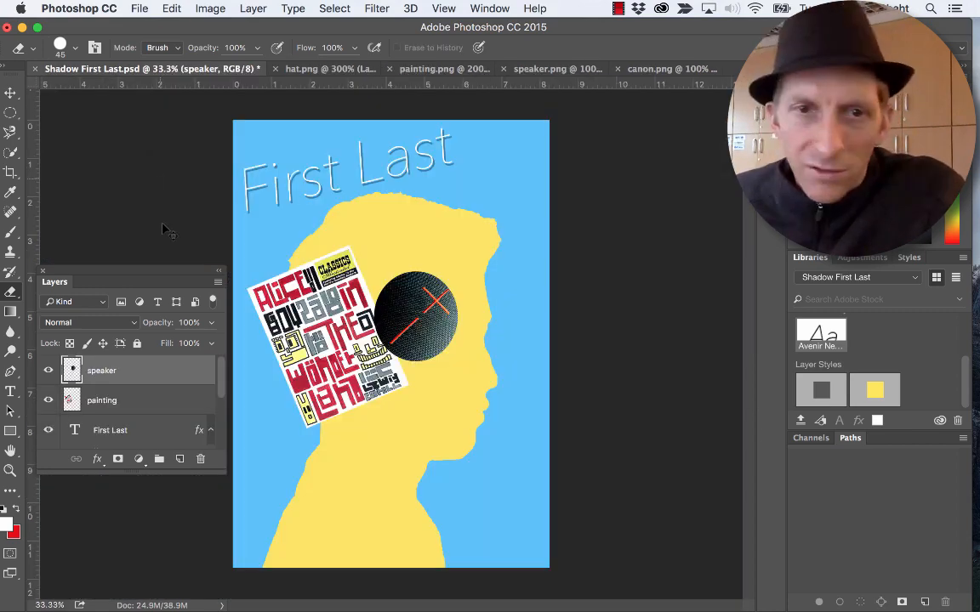
left_click_drag(164, 230, 369, 440)
key("v")
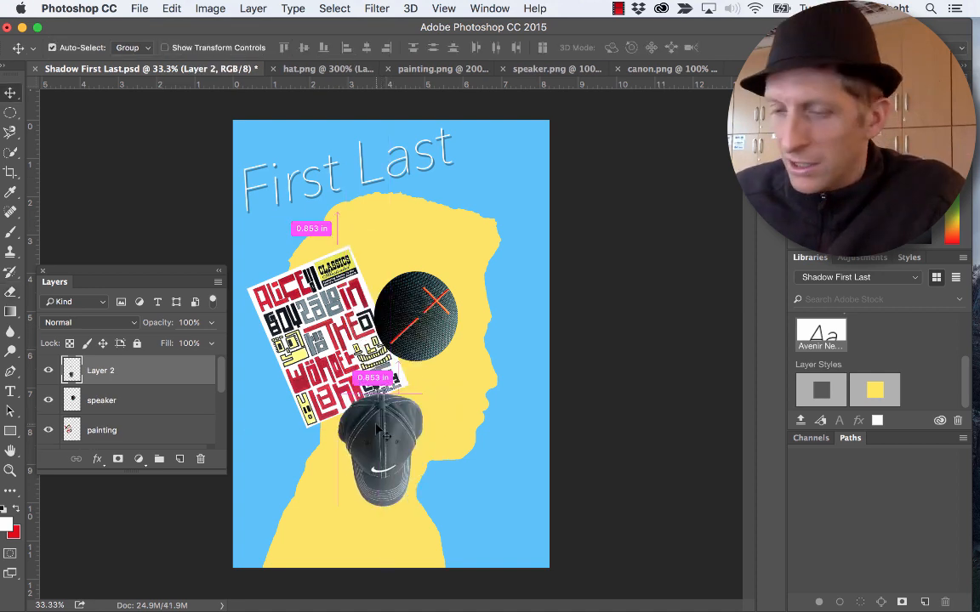
- Scale the cap to about 117.5%, rotate it about -45° over the silhouette's neck, and rename its layer hat
key("ctrl+t")
left_click_drag(430, 514, 480, 477)
key("super+z")
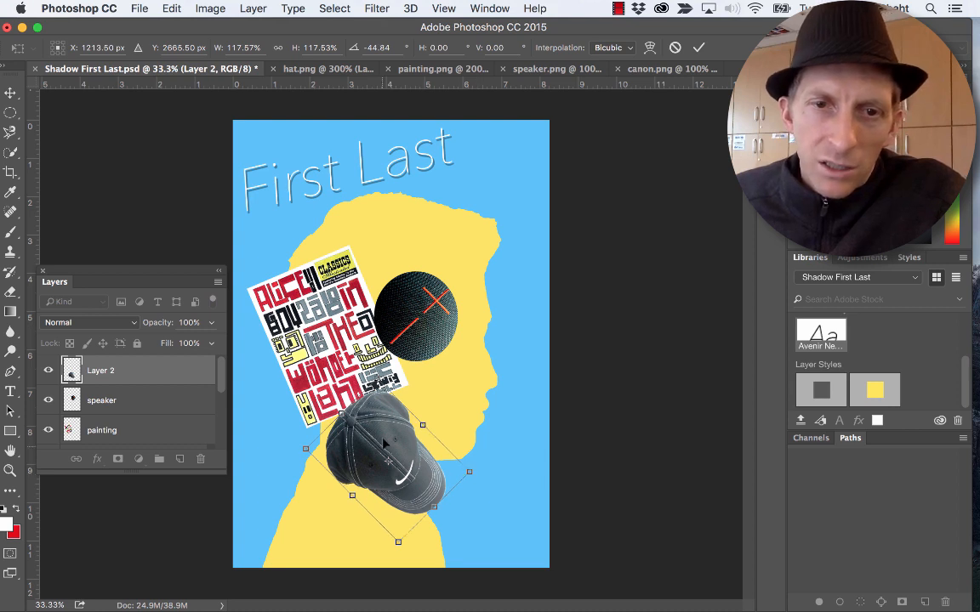
left_click_drag(384, 437, 416, 444)
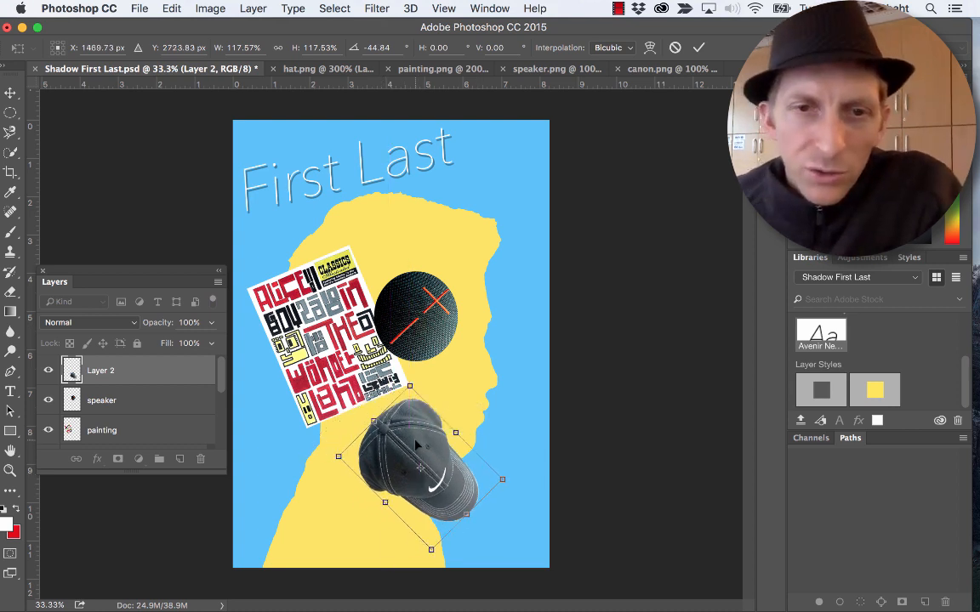
key("Return")
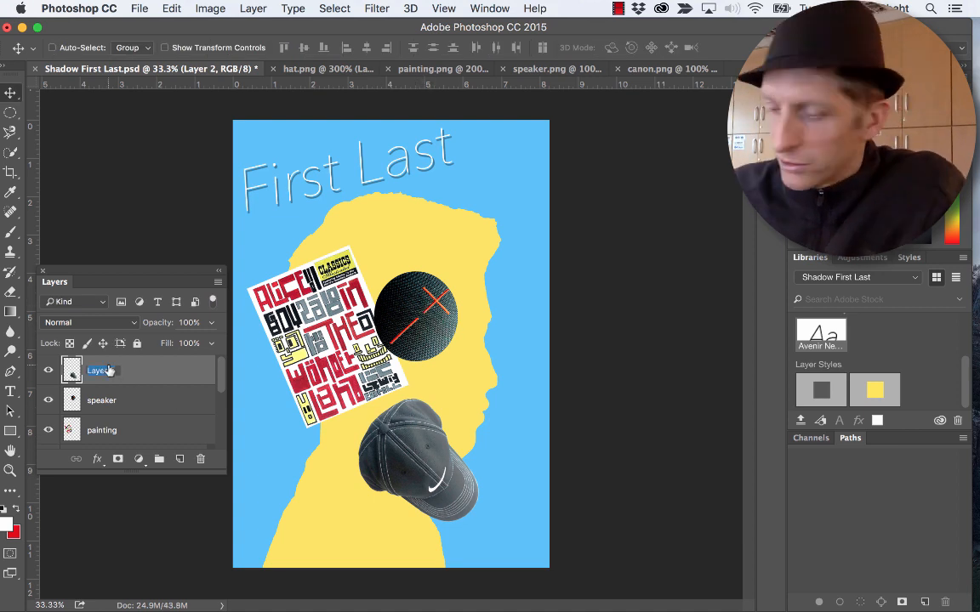
type("hat")
key("Return")
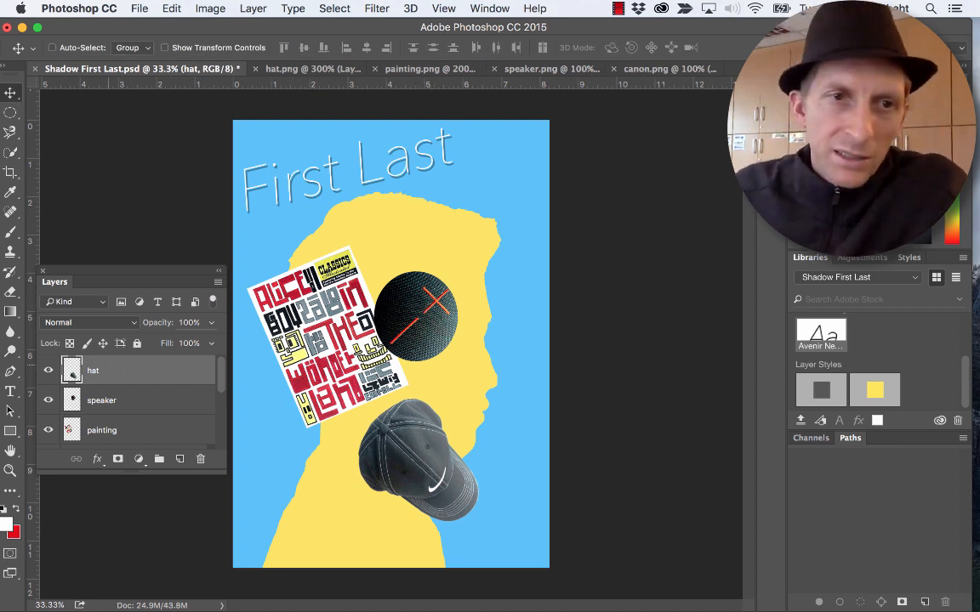
- Select the speaker layer and shift the speaker slightly upward beside the painting
right_click(425, 311)
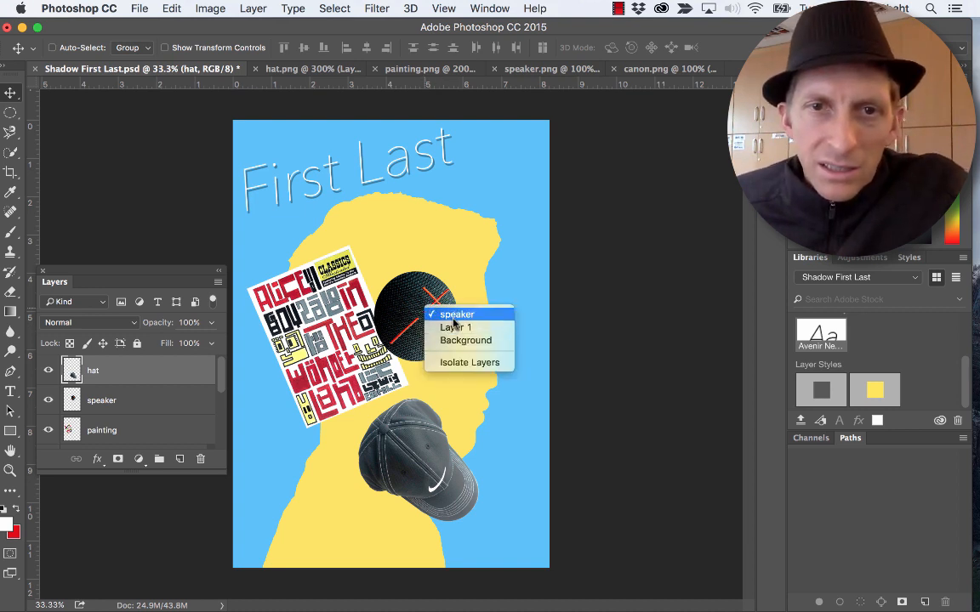
left_click(438, 315)
mouse_move(429, 326)
left_mouse_down()
mouse_move(419, 294)
mouse_move(414, 315)
left_mouse_up()
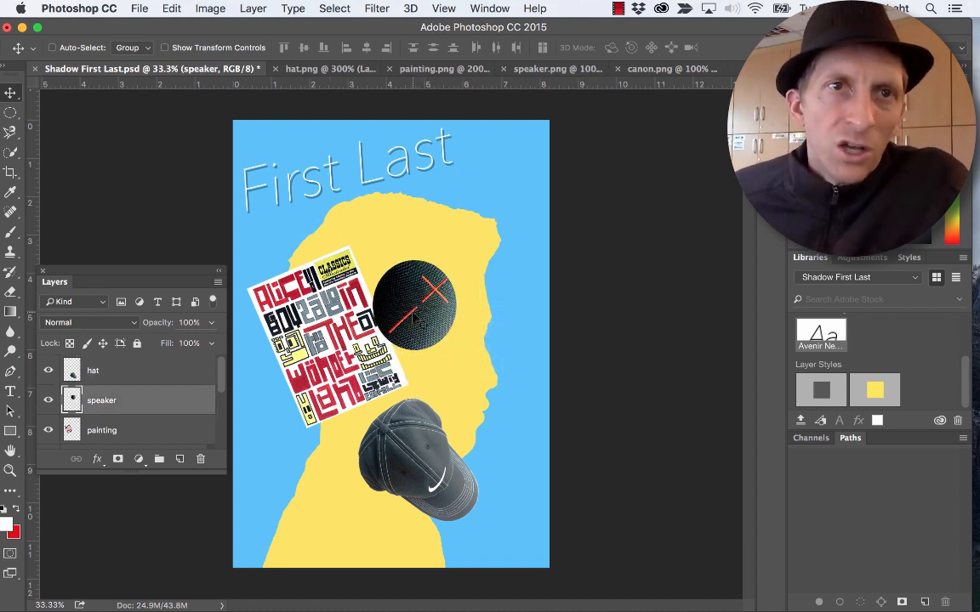
left_click(252, 9)
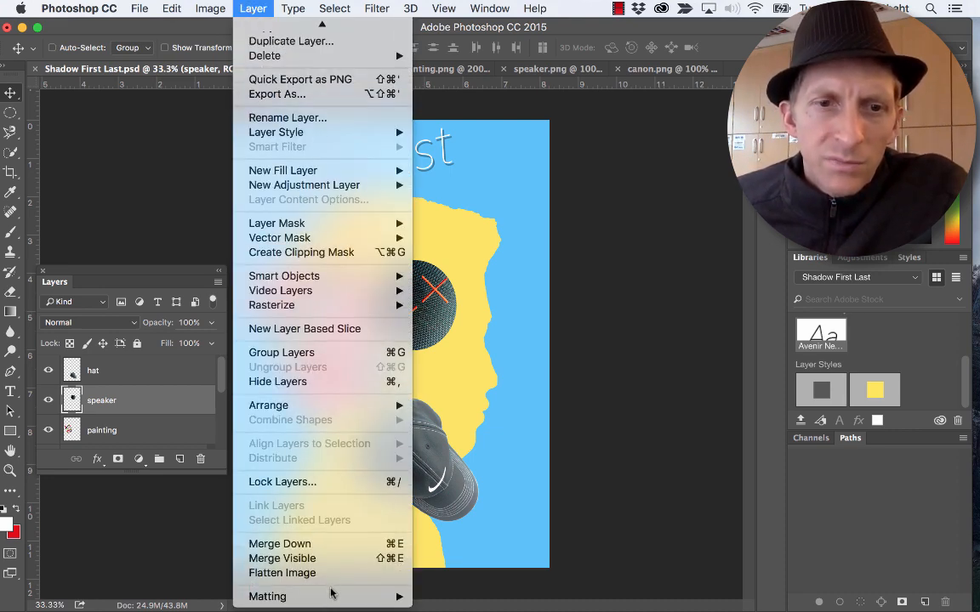
scroll(308, 288, "up", 2)
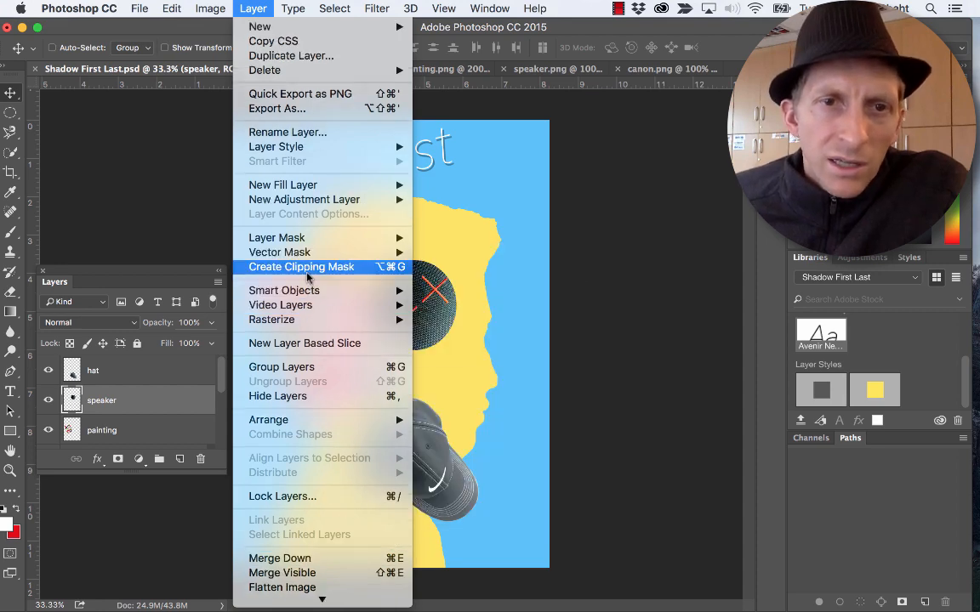
mouse_move(306, 422)
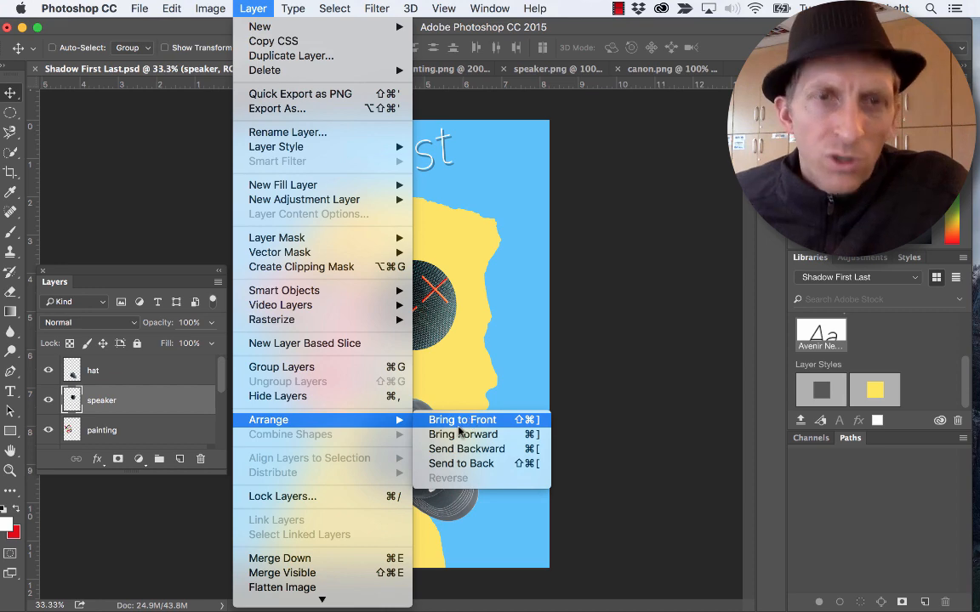
mouse_move(391, 310)
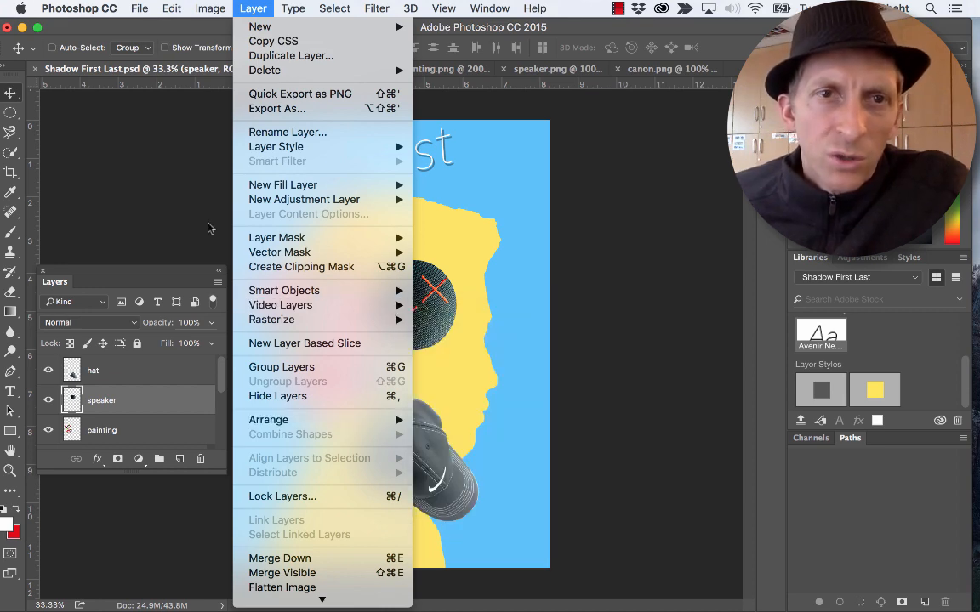
left_click(210, 227)
- Rotate the speaker so its red cross lies at its upper left, and enlarge it slightly
key("super+t")
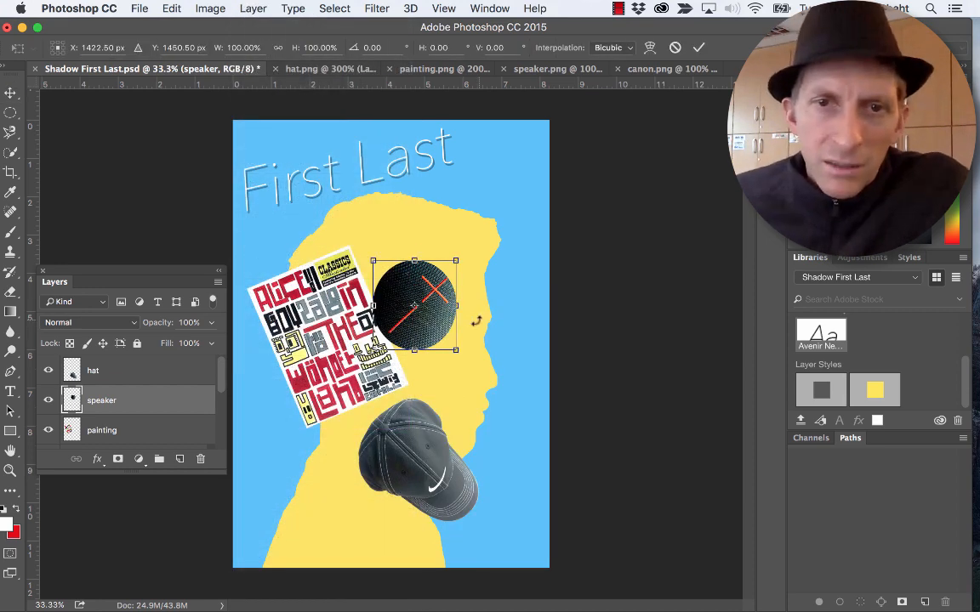
mouse_move(456, 306)
left_mouse_down()
mouse_move(277, 306)
mouse_move(353, 325)
mouse_move(443, 321)
left_mouse_up()
key("Return")
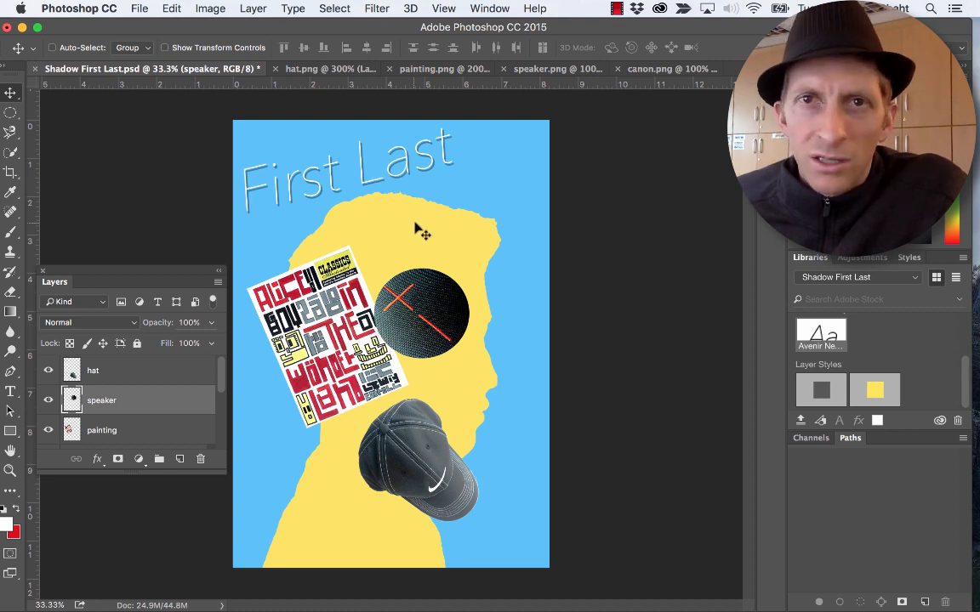
- Switch to canon.png and select the white background around the lens cap with the Magic Wand at tolerance 32
left_click(634, 69)
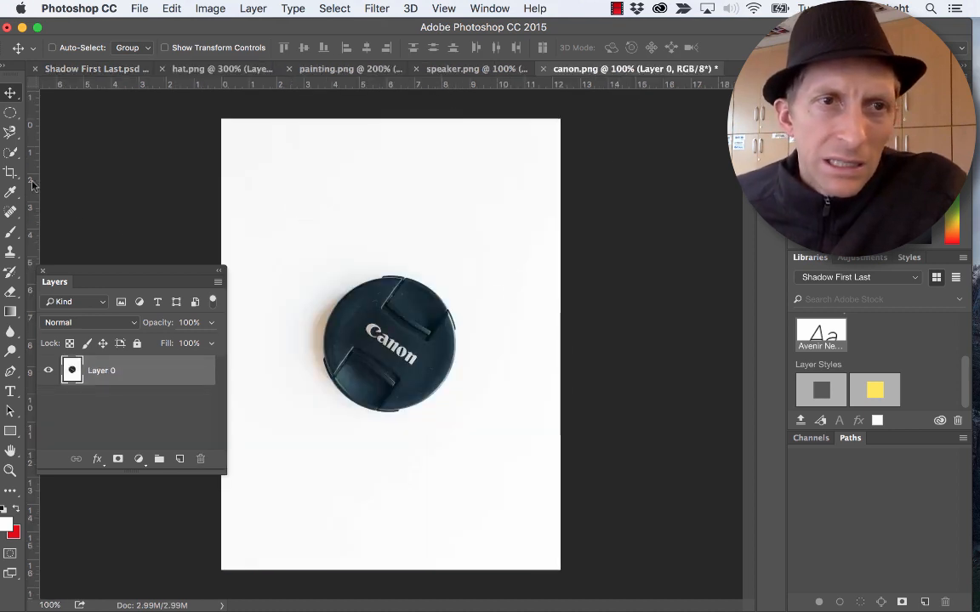
left_click(11, 155)
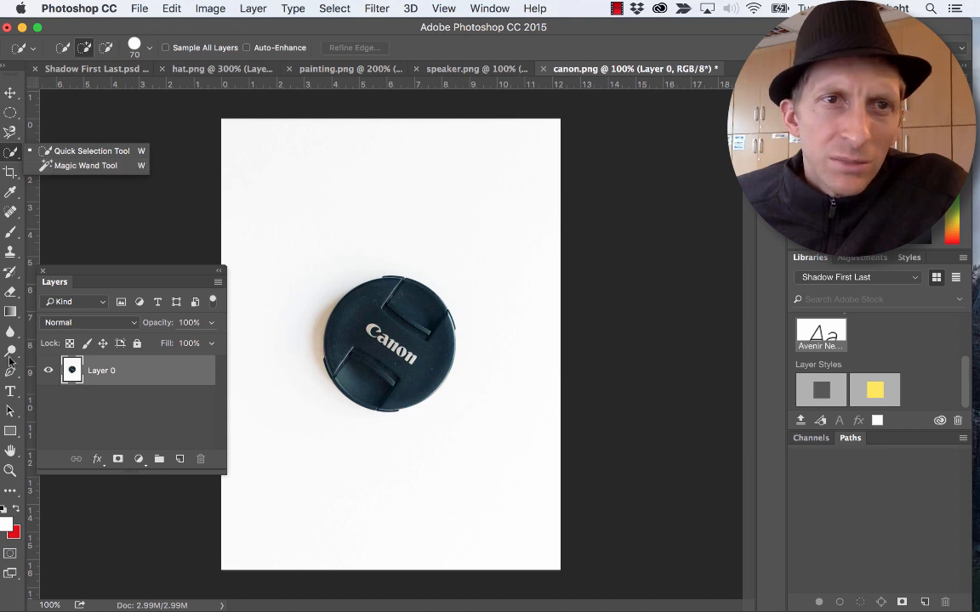
left_click(85, 151)
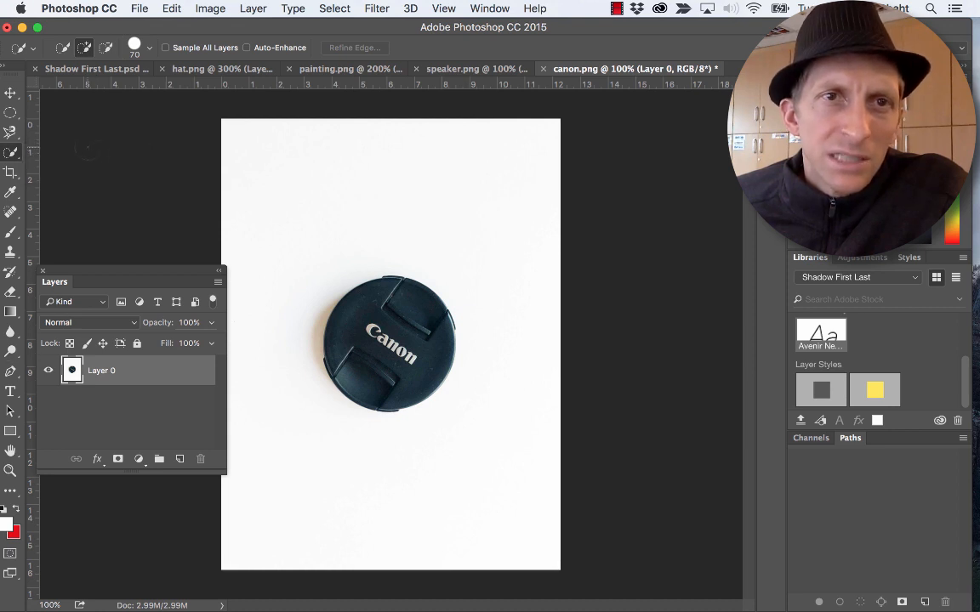
left_click(13, 158)
left_click(81, 164)
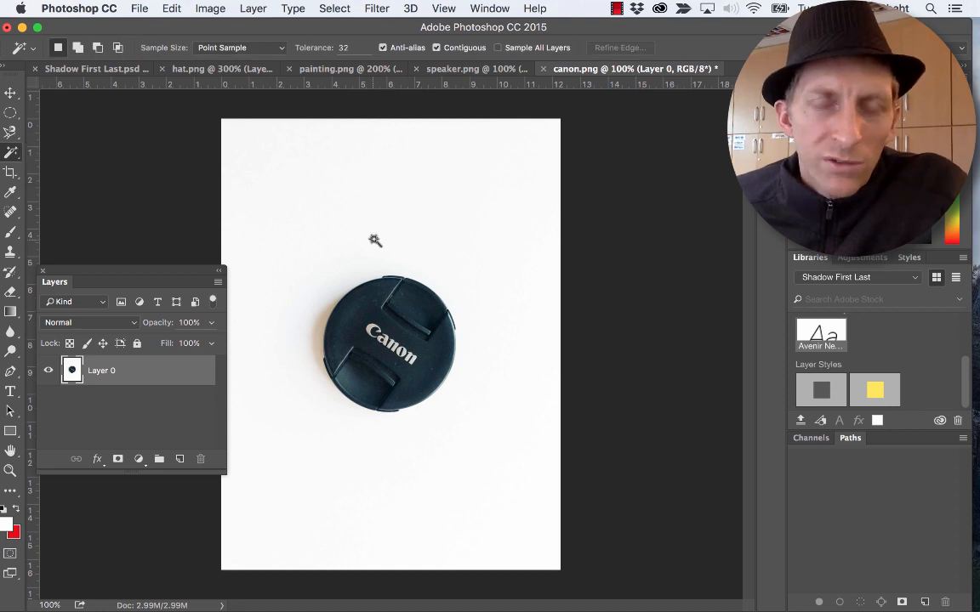
left_click(320, 227)
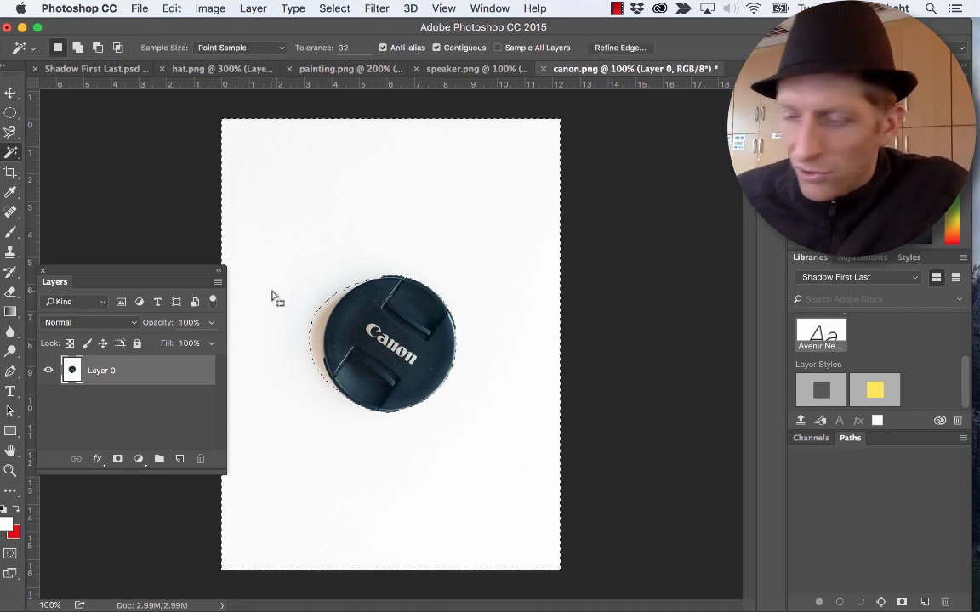
- Try to exclude the lens cap's shadow by reselecting the background at Magic Wand tolerances of 77 and 100
key("super+plus")
key("super+plus")
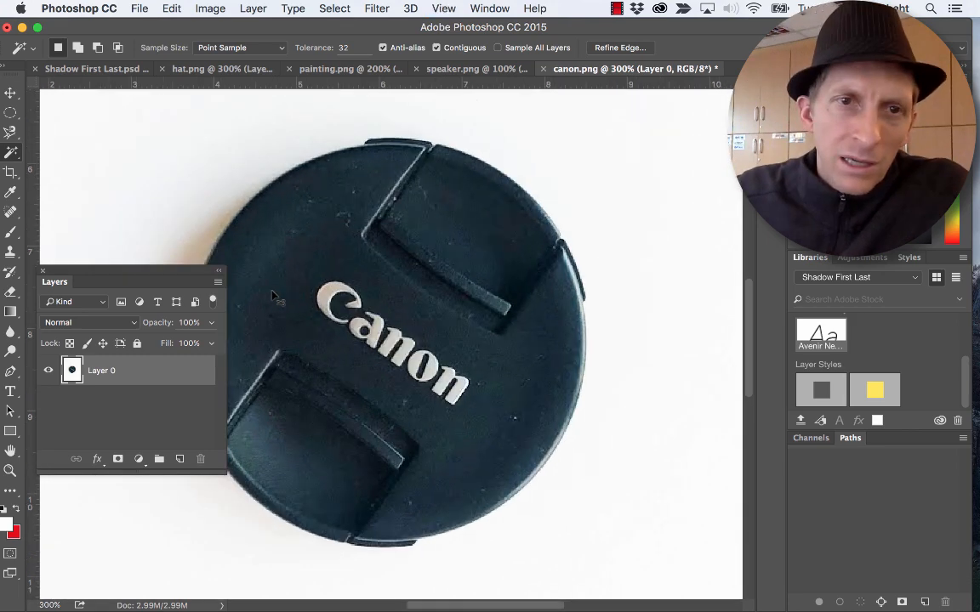
key("super+minus")
left_click_drag(176, 276, 175, 358)
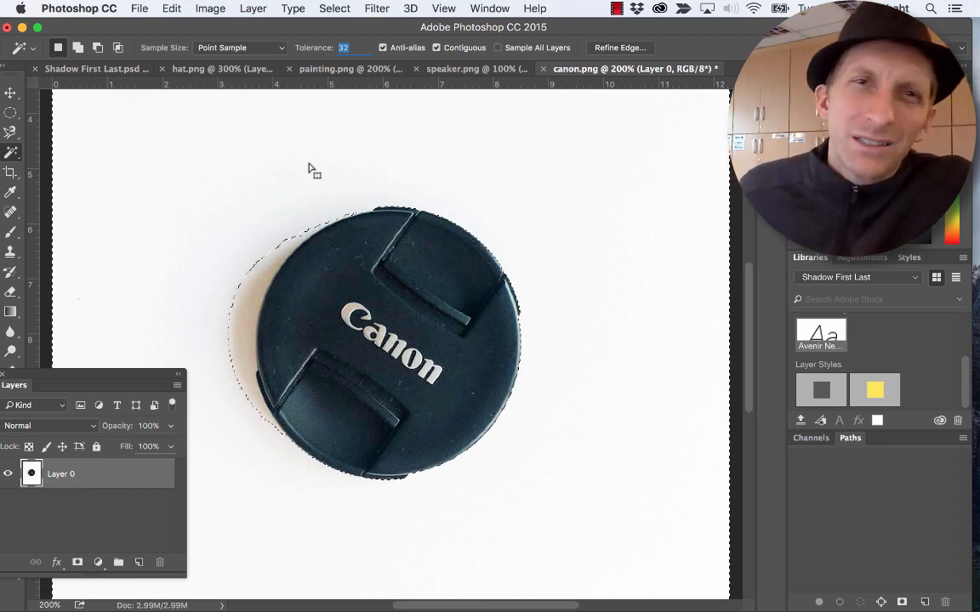
type("77")
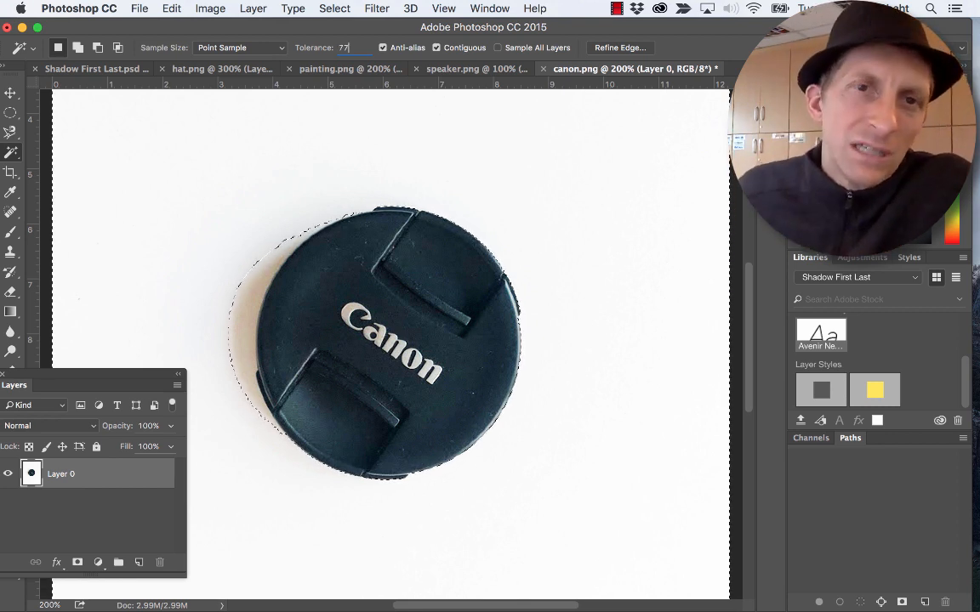
key("super+d")
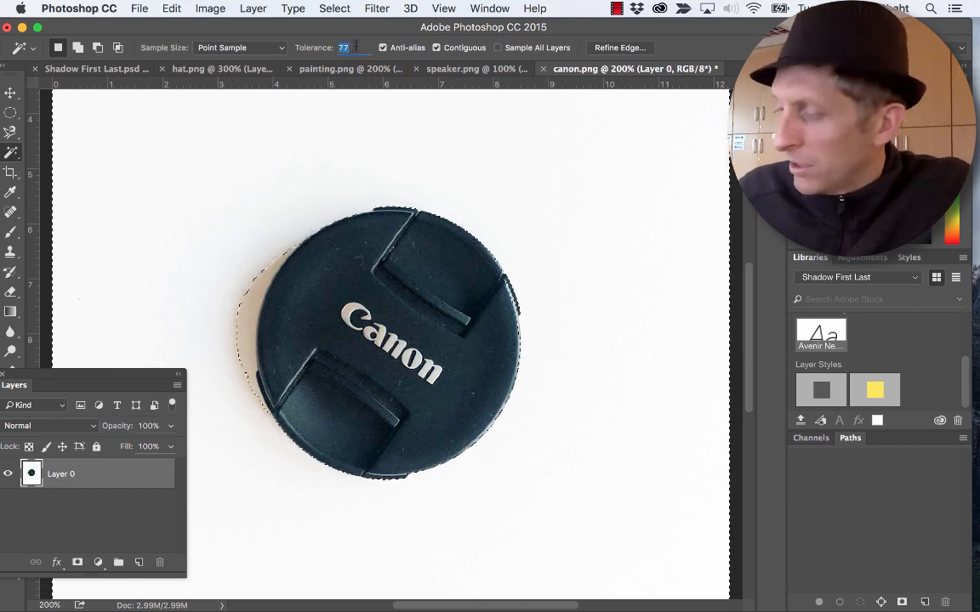
type("100")
key("super+d")
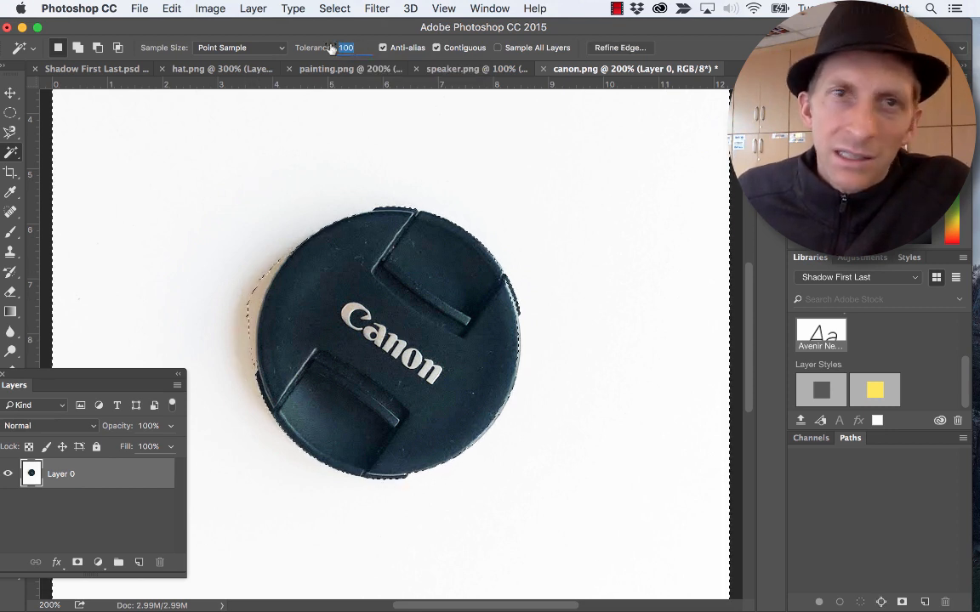
- Select the background and the lens cap's shadow at a Magic Wand tolerance of 150 and delete them
type("150")
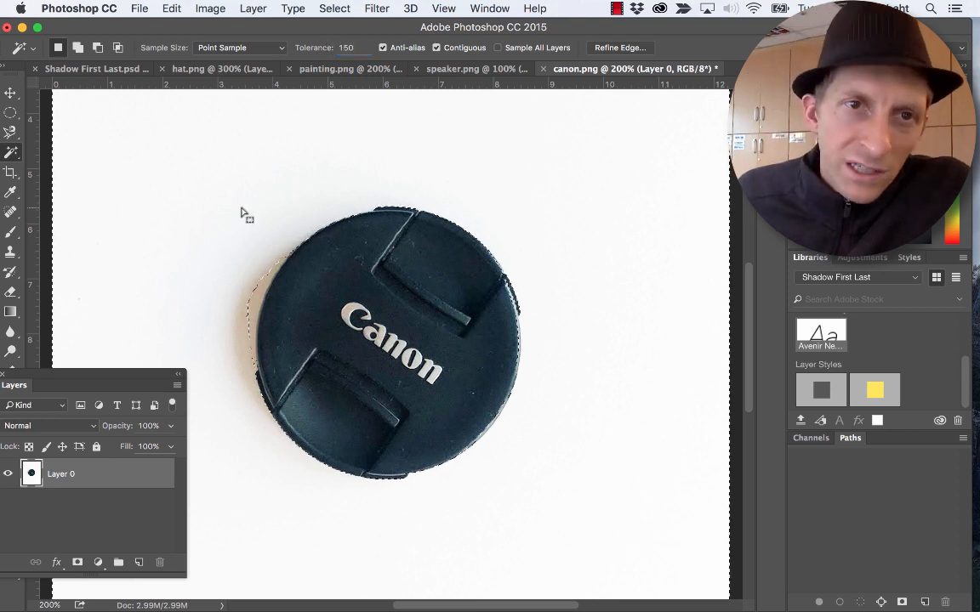
left_click(254, 210)
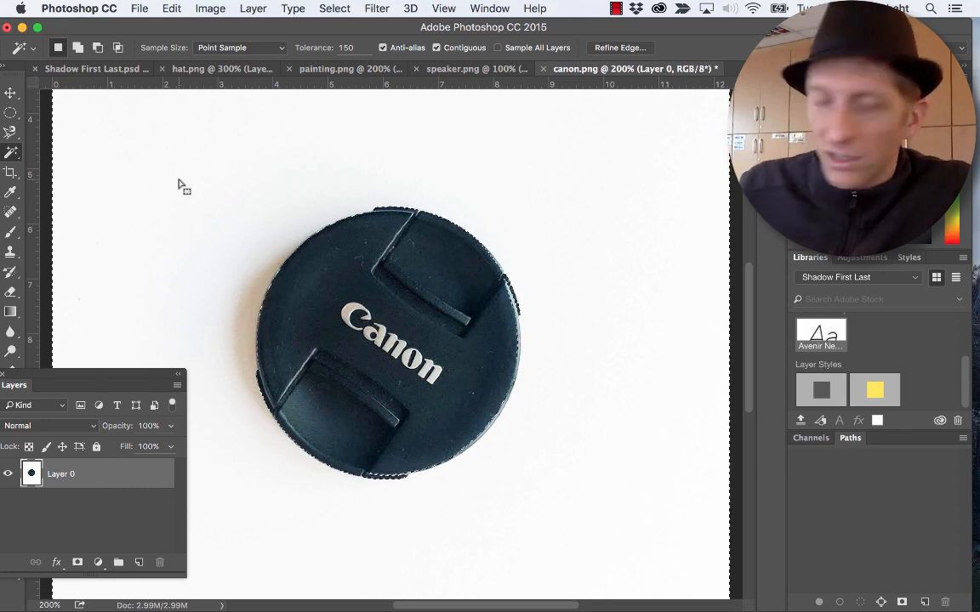
key("Delete")
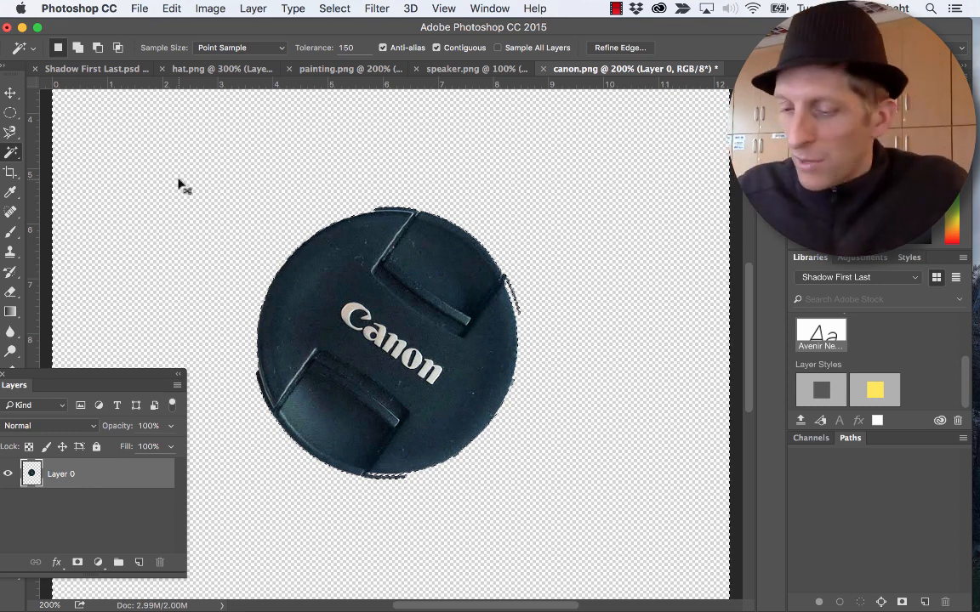
- Copy the cut-out lens cap into Shadow First Last.psd and place it above the speaker in the silhouette's head
key("super+d")
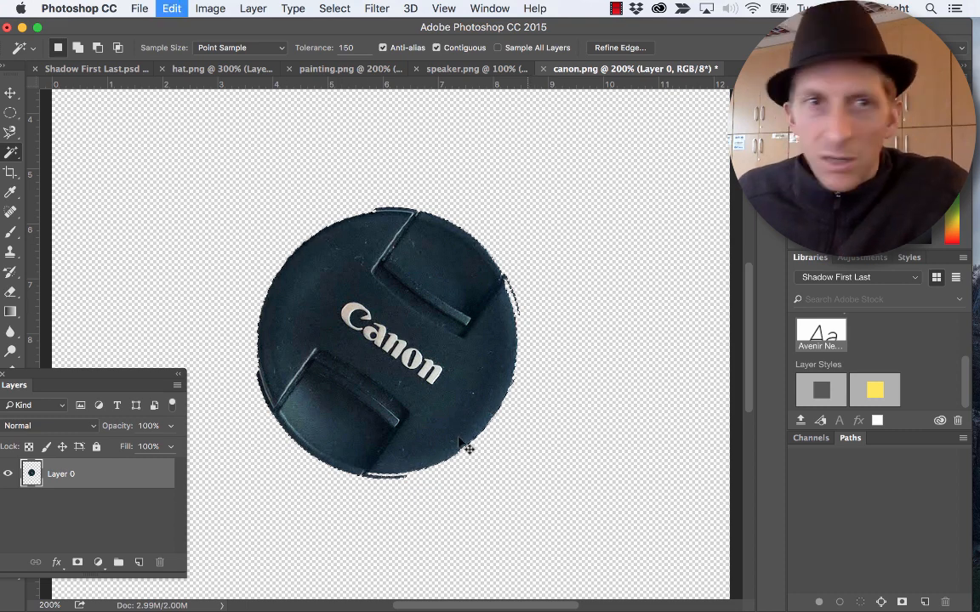
left_click(109, 68)
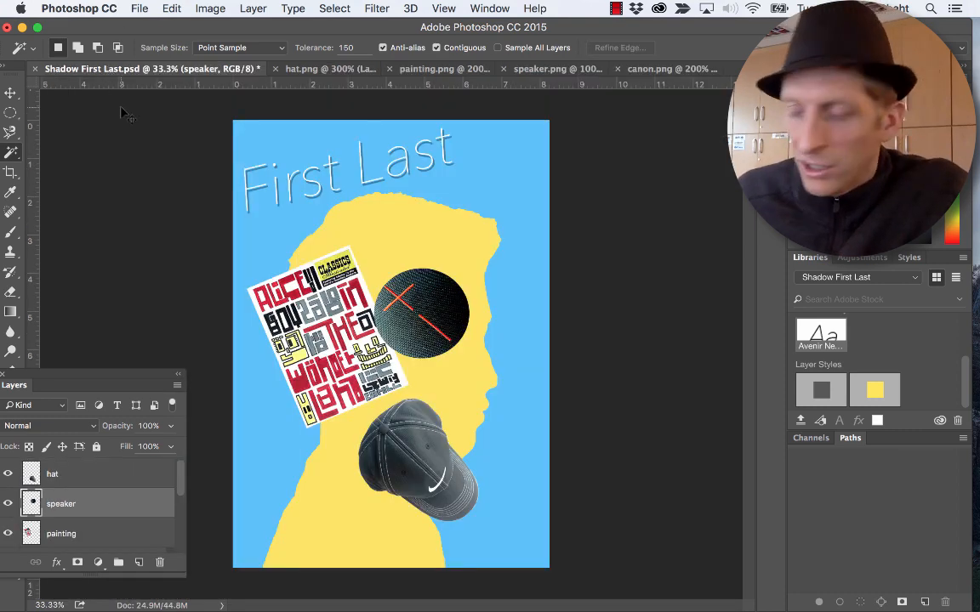
left_click_drag(123, 113, 380, 247)
key("v")
- Erase the stray slivers at the lens cap's right and bottom edges with a 45 eraser
key("super+plus")
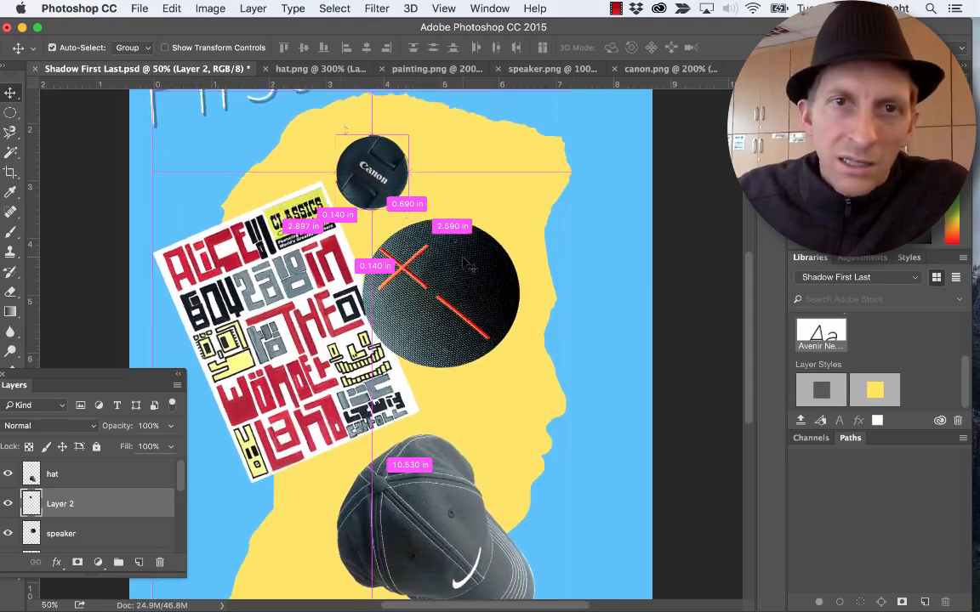
key("super+plus")
key("super+plus")
key("super+plus")
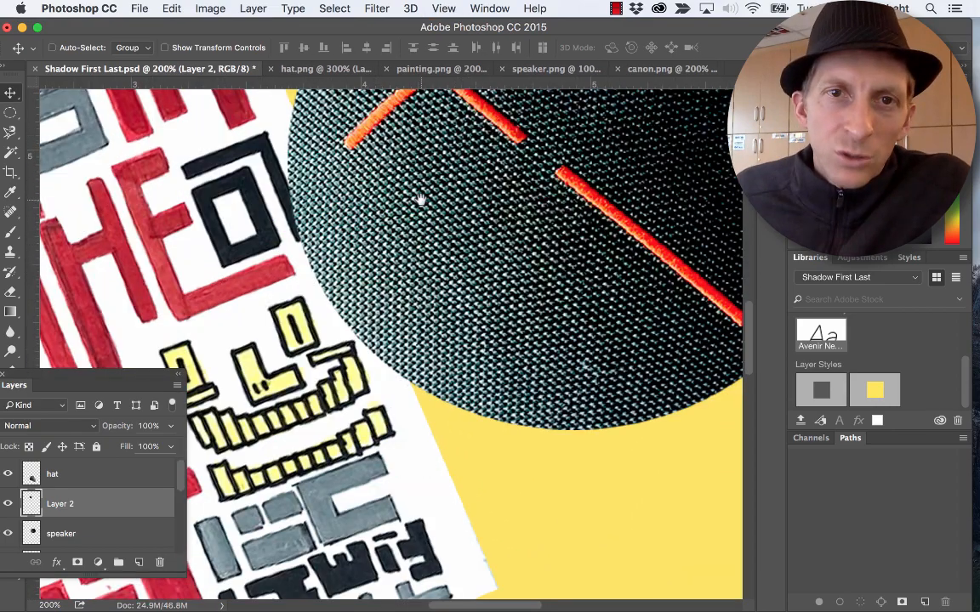
left_click_drag(421, 200, 443, 586)
left_click_drag(431, 218, 415, 371)
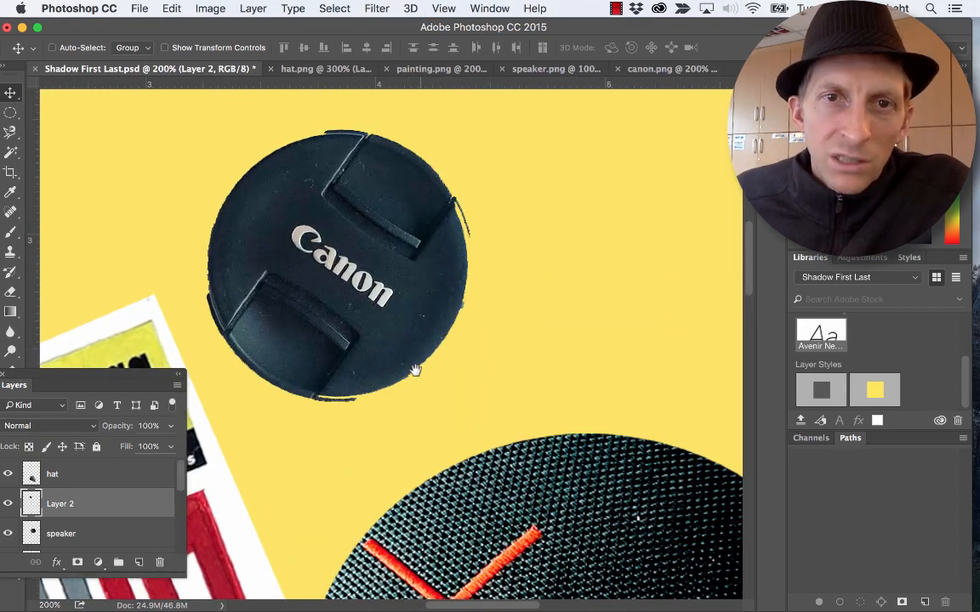
key("e")
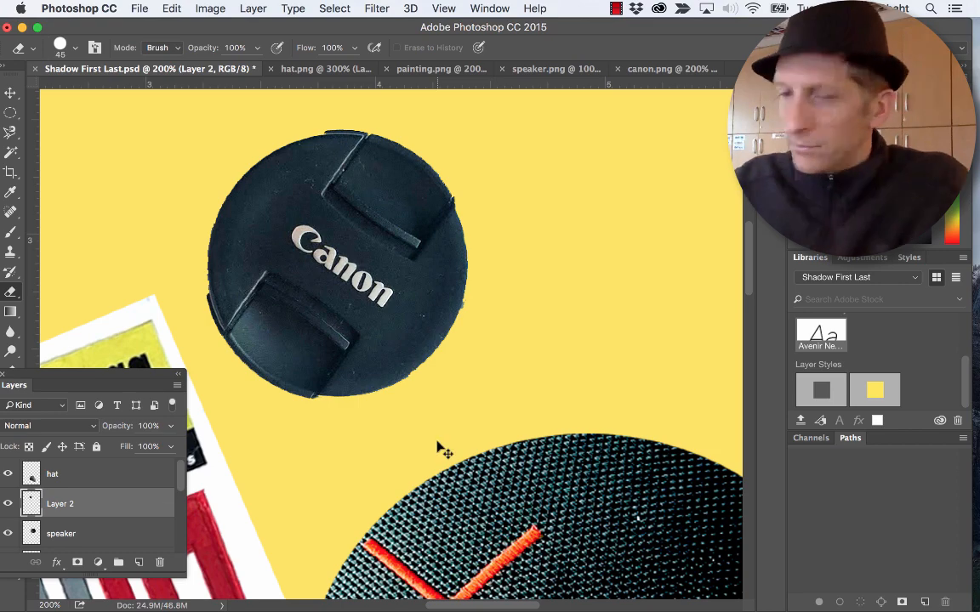
- Review the collage's arrangement from the lens cap down to the hat
key("super+minus")
key("super+minus")
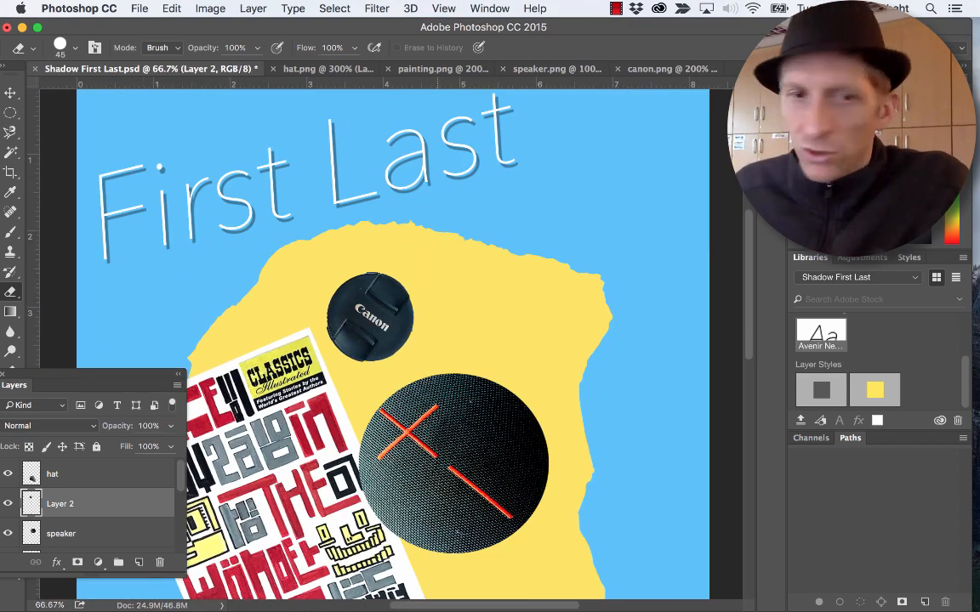
scroll(424, 516, "down", 5)
scroll(424, 515, "left", 3)
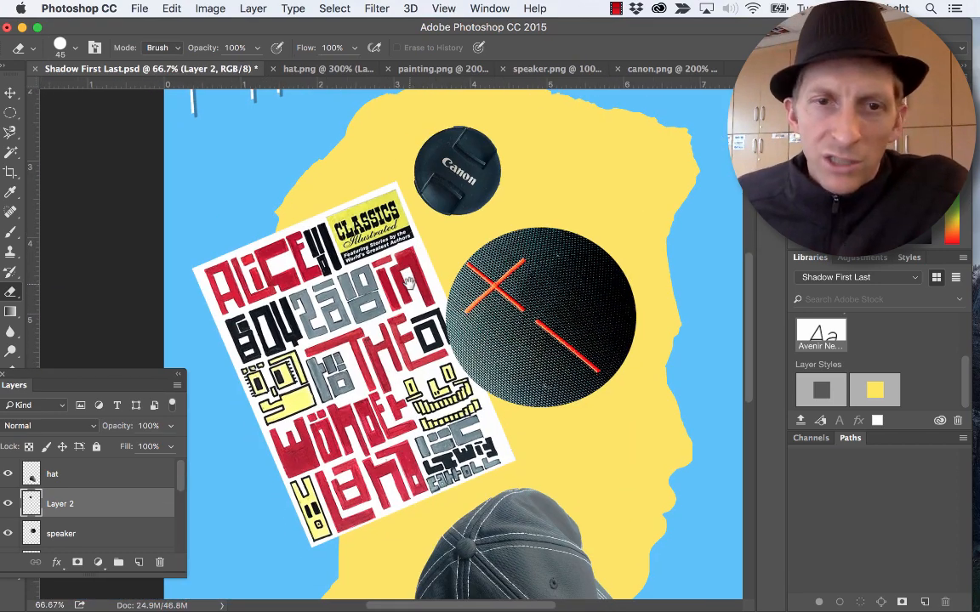
scroll(459, 345, "down", 6)
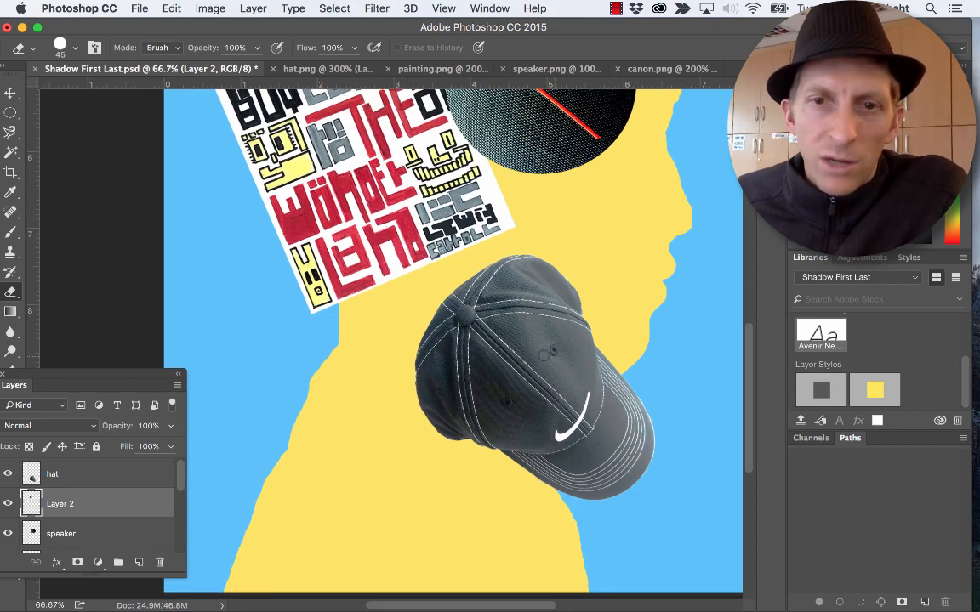
scroll(537, 352, "up", 3)
scroll(537, 352, "up", 3)
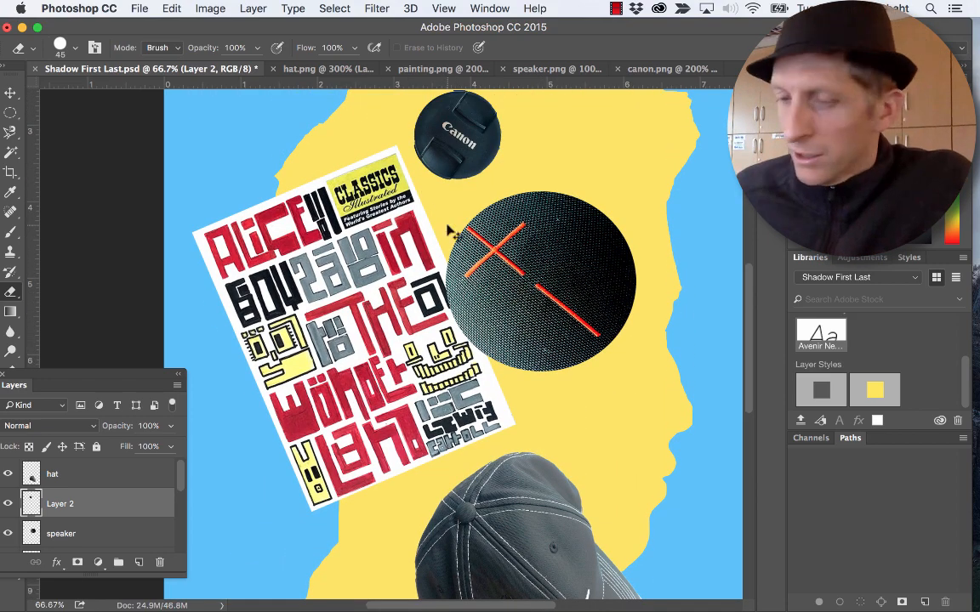
- Move the lens cap up and to the left so it overlaps the upper corner of the Alice in Wonderland painting
key("v")
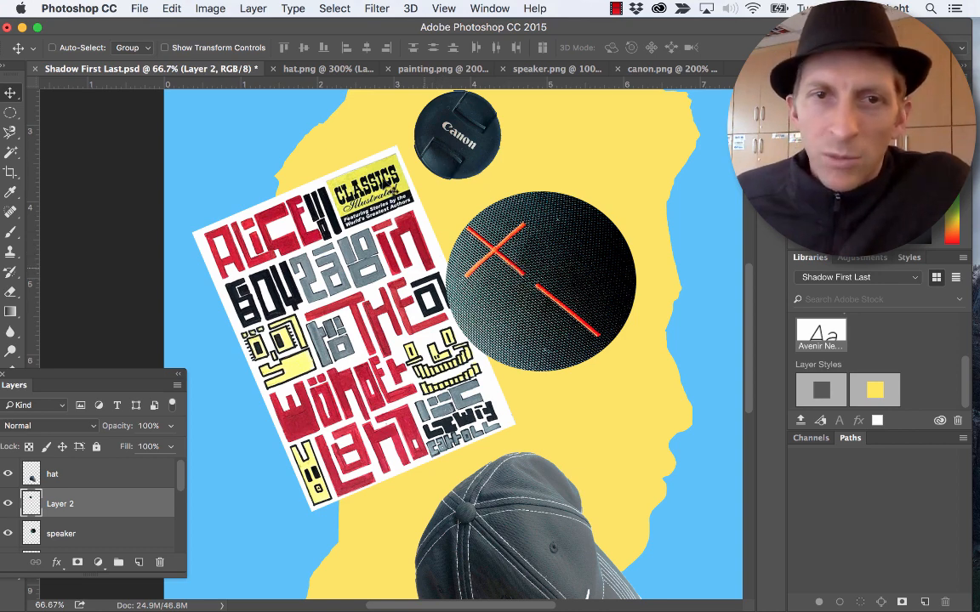
right_click(448, 142)
left_click(457, 148)
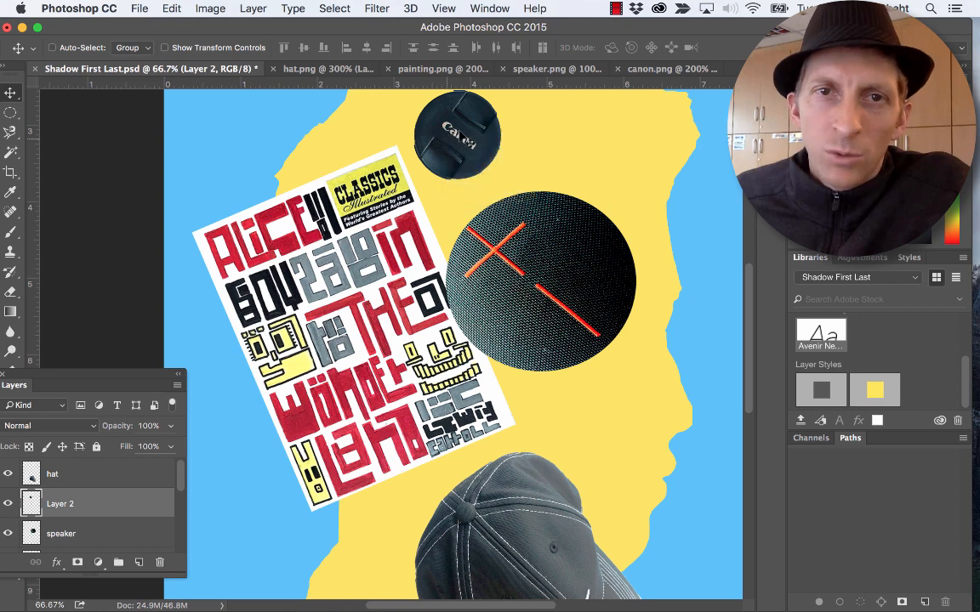
left_click_drag(456, 148, 389, 120)
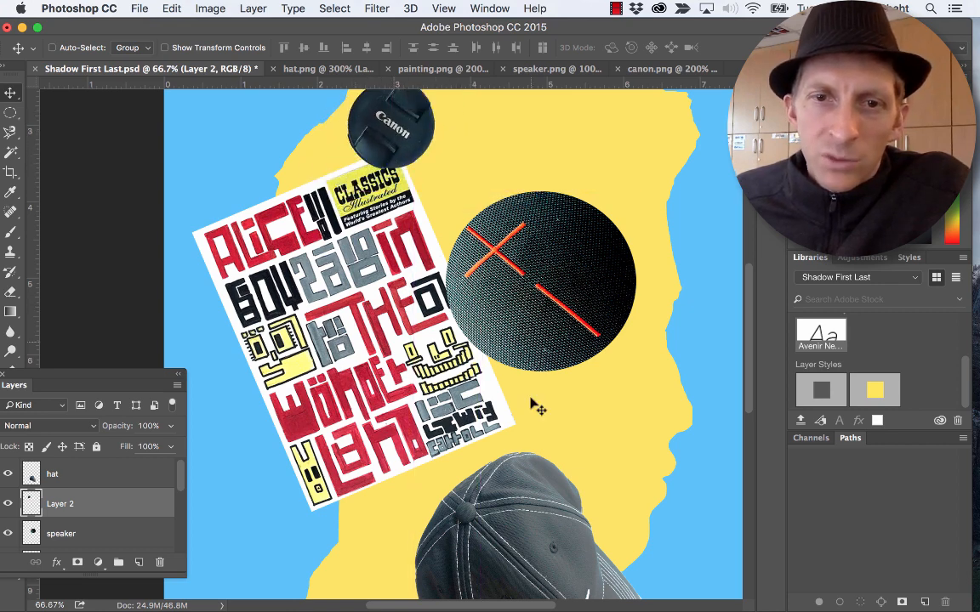
- Shift the painting layer slightly to the right so its edge tucks under the speaker
scroll(469, 424, "down", 10)
scroll(505, 318, "up", 10)
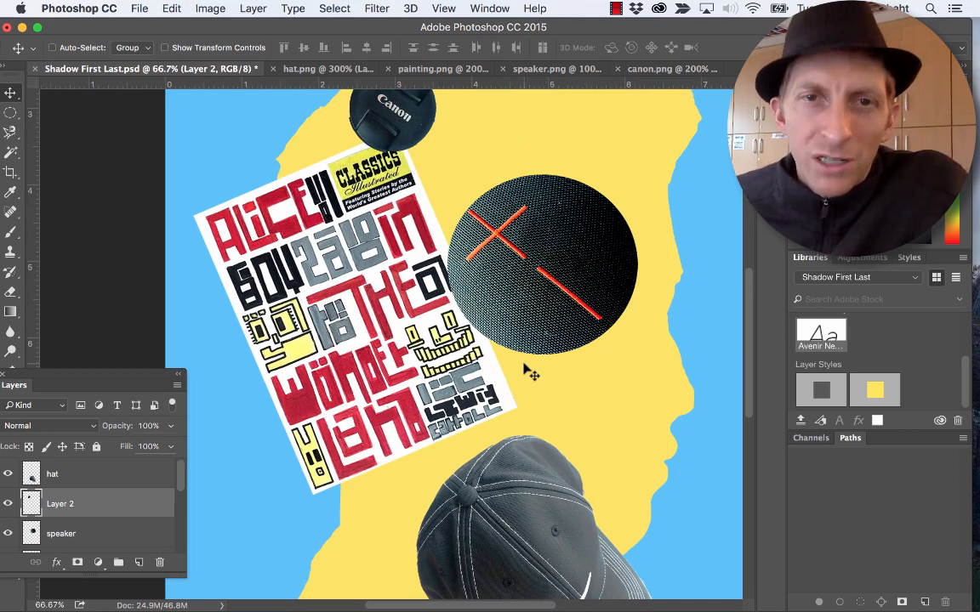
right_click(316, 304)
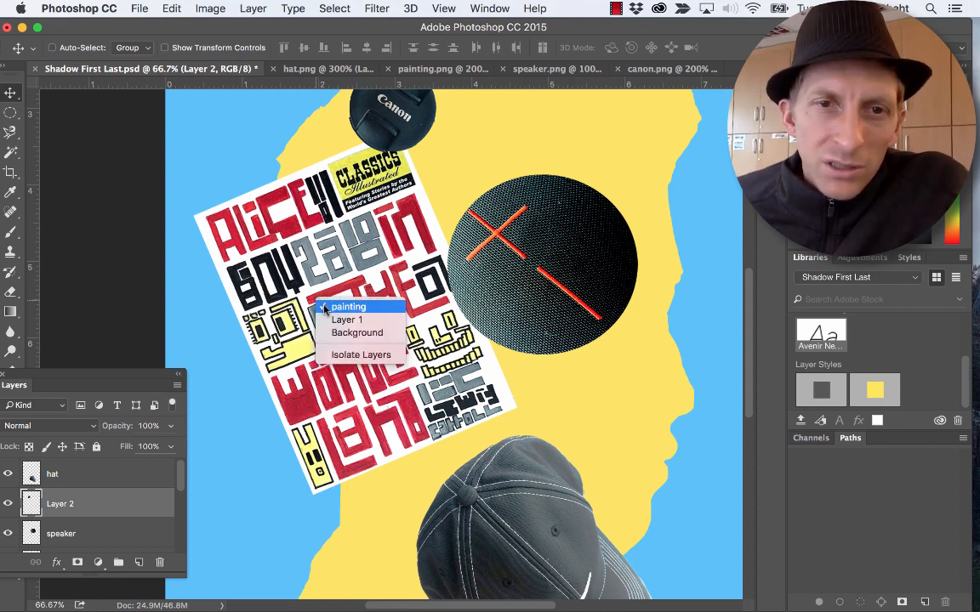
left_click(327, 305)
left_click_drag(321, 304, 345, 301)
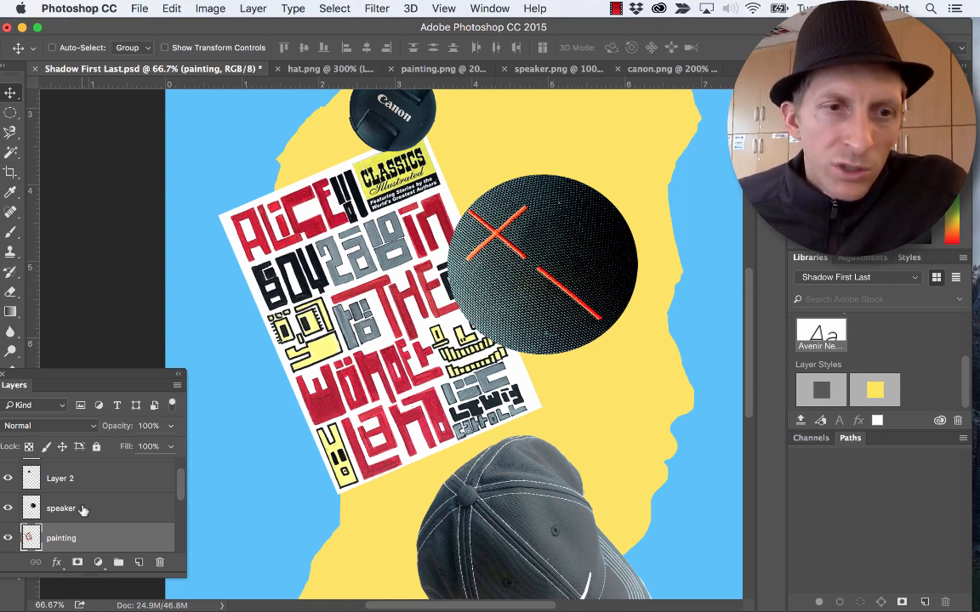
- Rename the head silhouette's layer, Layer 1, as Shadow
scroll(83, 508, "up", 1)
scroll(83, 507, "down", 3)
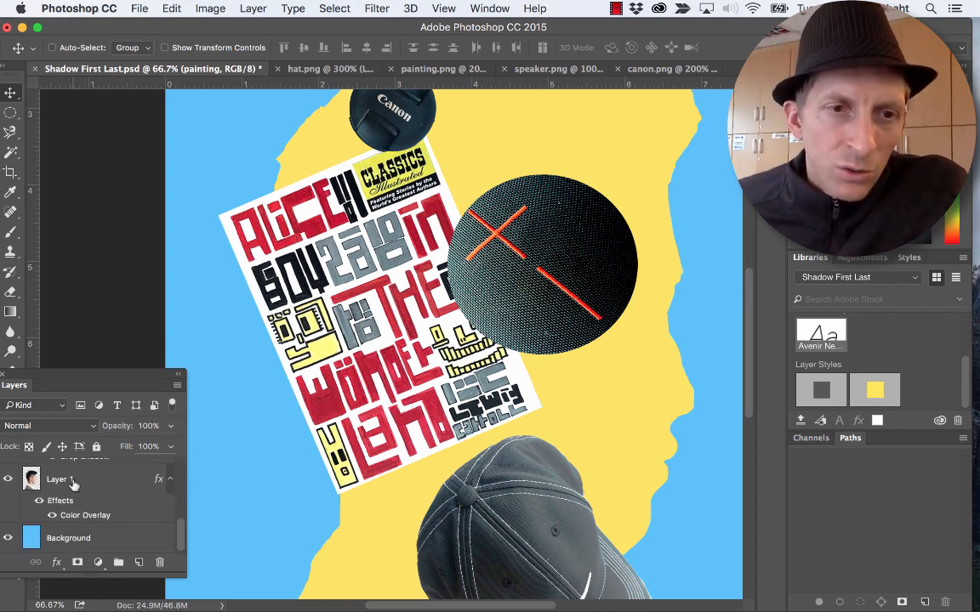
left_click(74, 481)
double_click(62, 480)
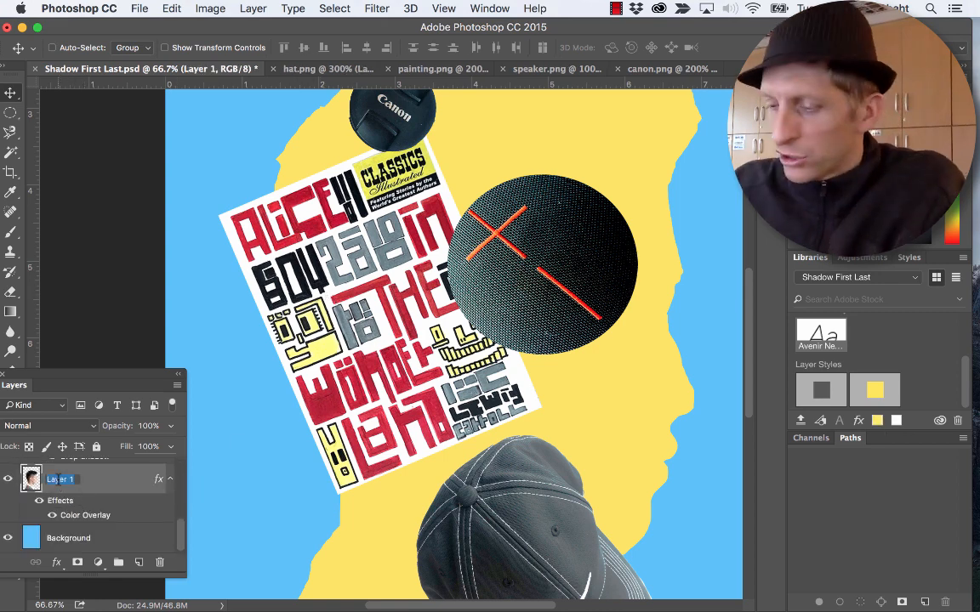
type("Shadow")
key("Return")
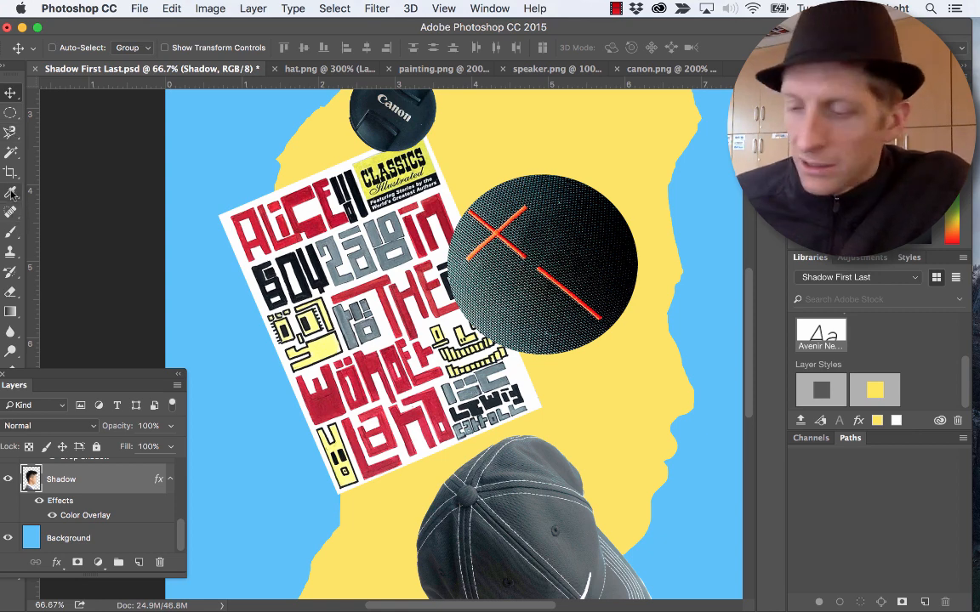
- Select the area outside the silhouette on the Shadow layer with the Magic Wand at a tolerance of 150
key("w")
left_click(7, 155)
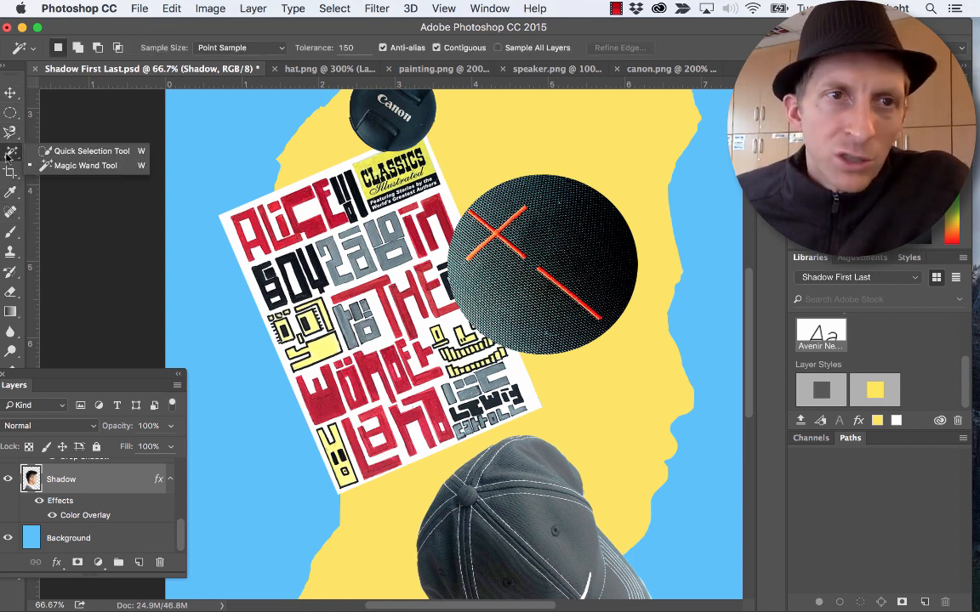
left_click(60, 165)
left_click(214, 170)
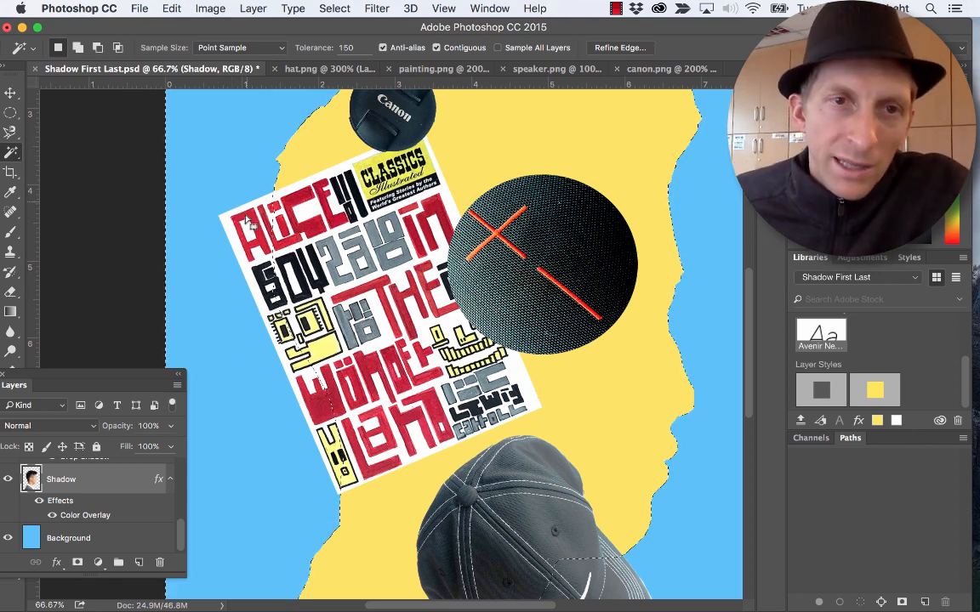
- Delete the part of the painting layer that extends beyond the back of the silhouette, using the current selection
key("super+equal")
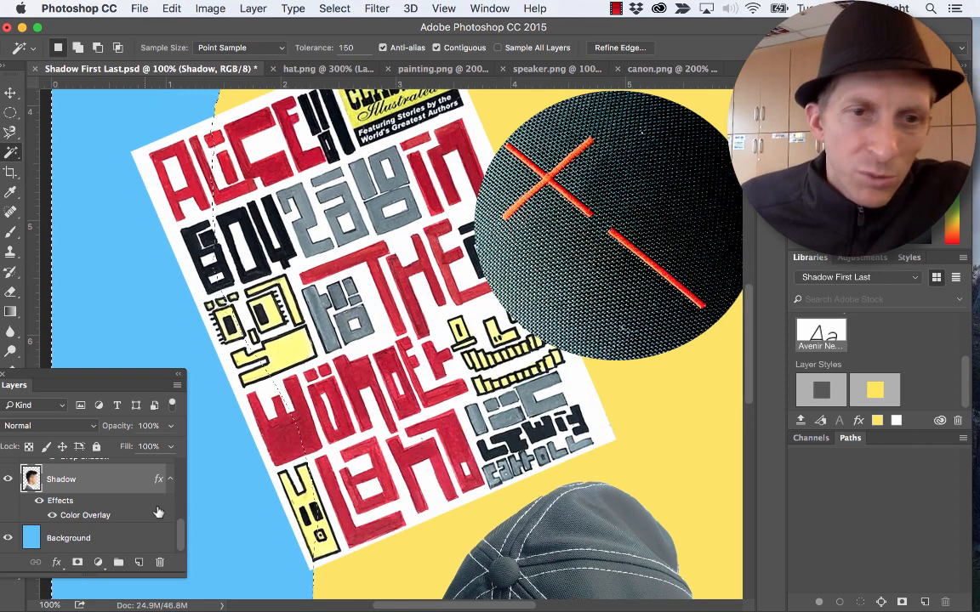
scroll(162, 507, "up", 1)
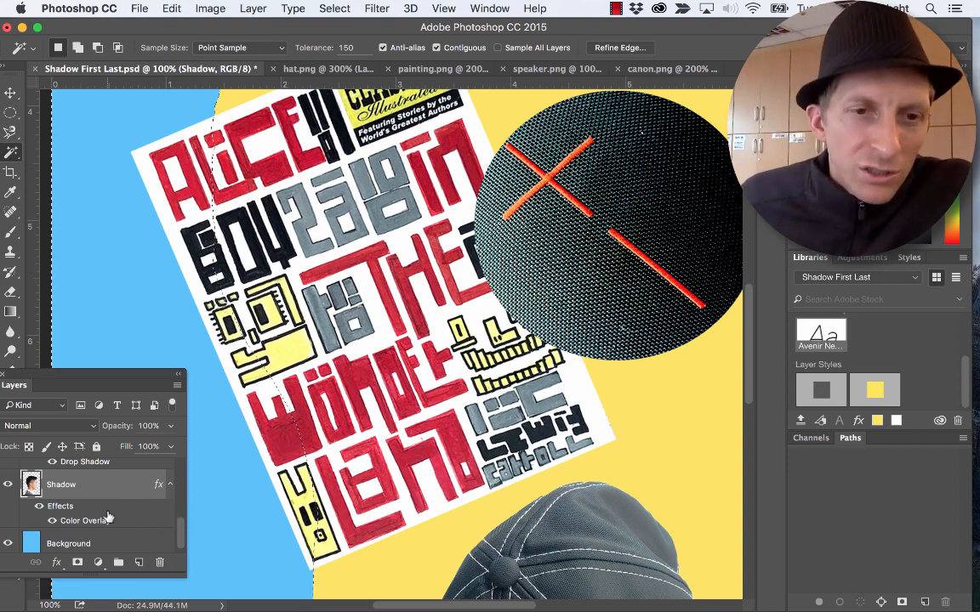
scroll(109, 476, "up", 5)
scroll(109, 515, "down", 3)
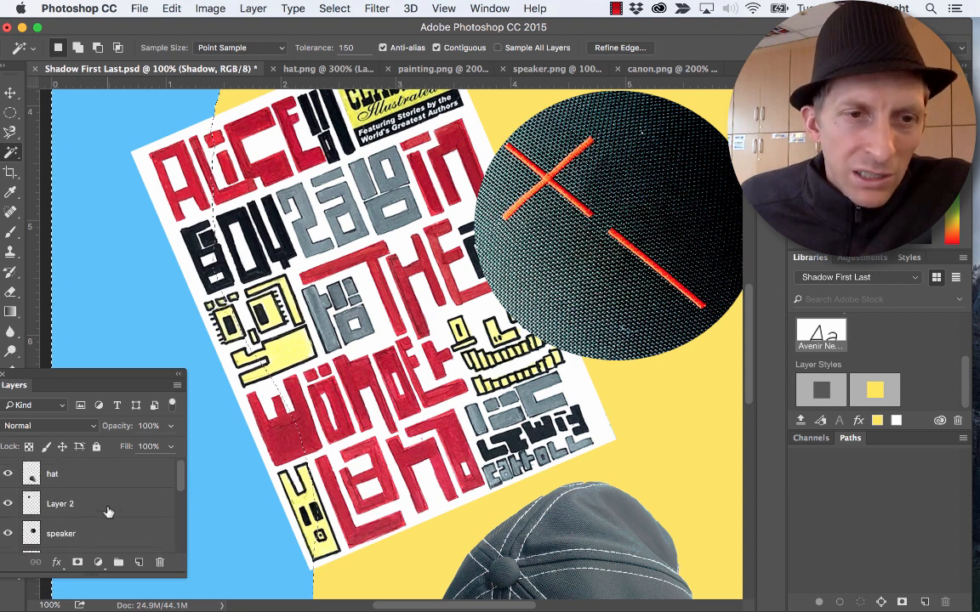
left_click(86, 507)
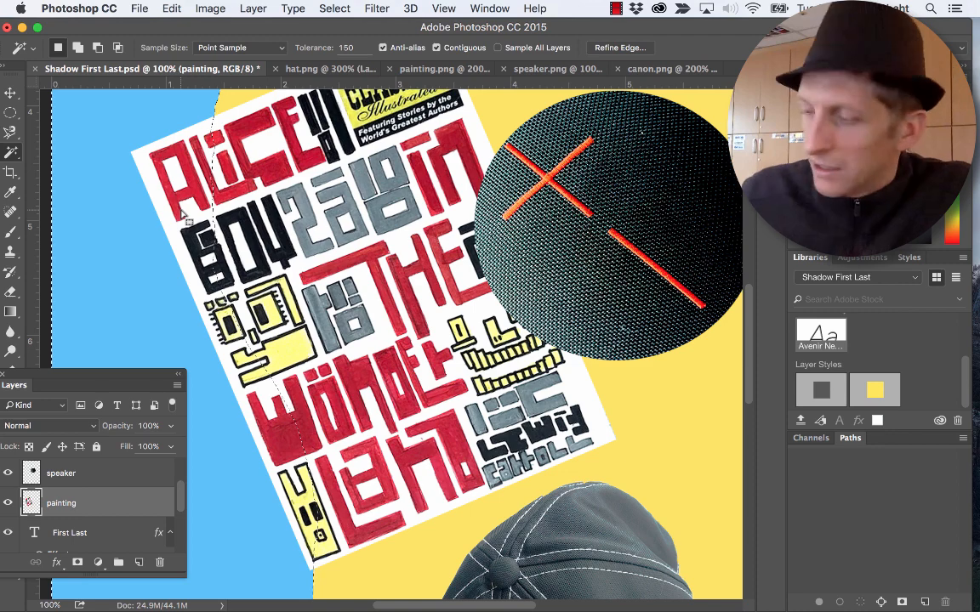
key("Delete")
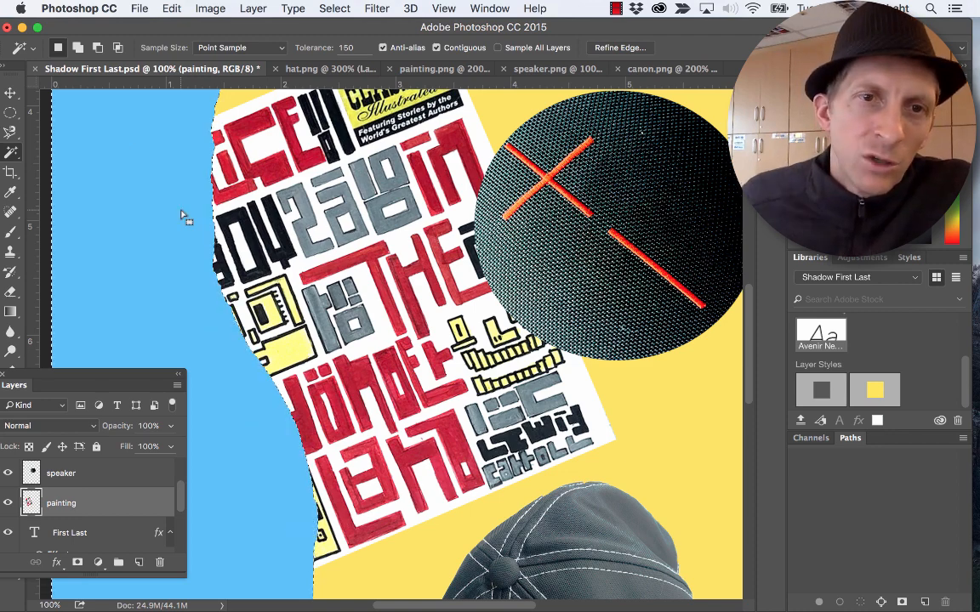
- Delete the part of the hat layer that extends past the silhouette's chin and neck, using the same selection
scroll(287, 358, "down", 5)
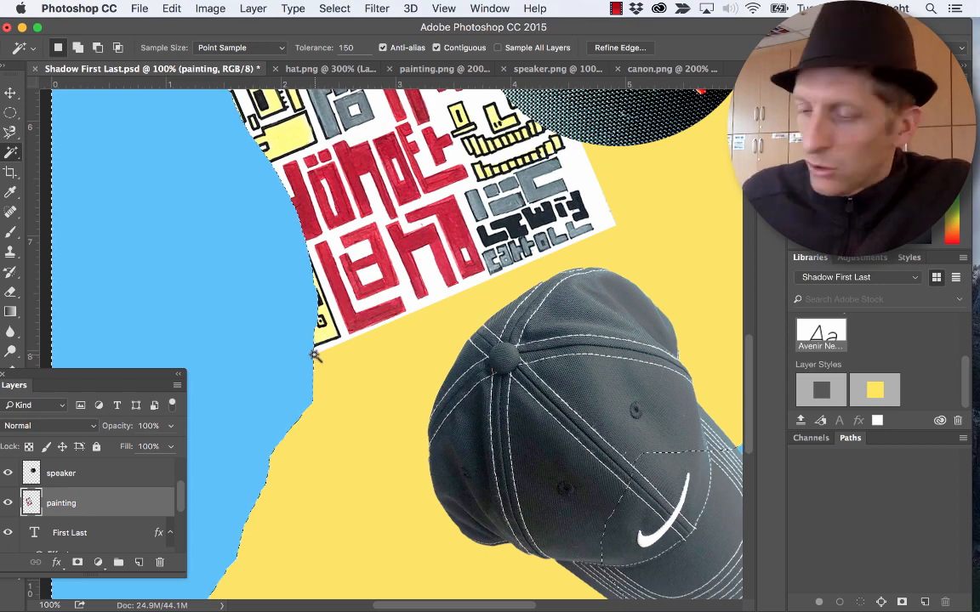
key("super+minus")
key("super+minus")
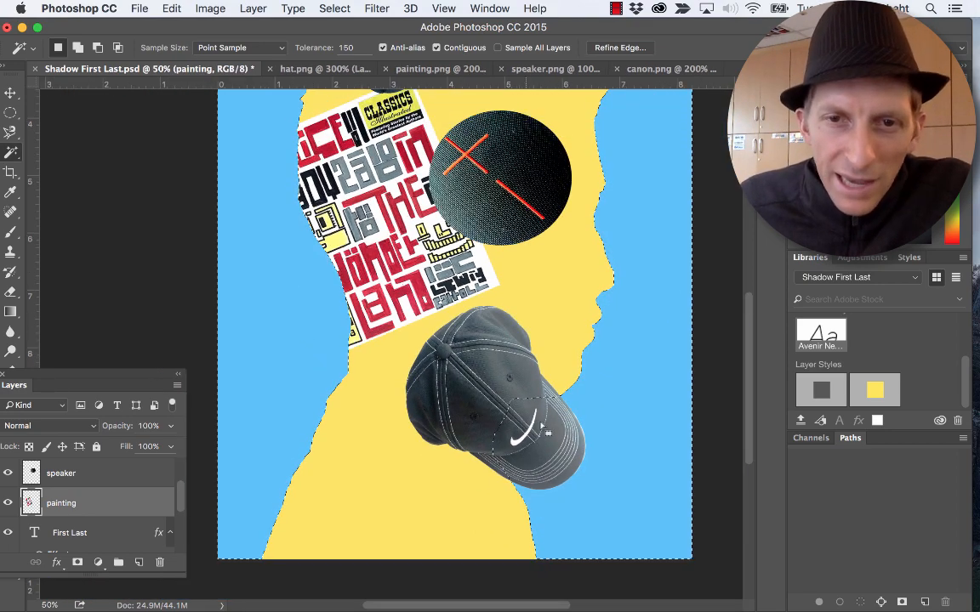
scroll(101, 493, "down", 3)
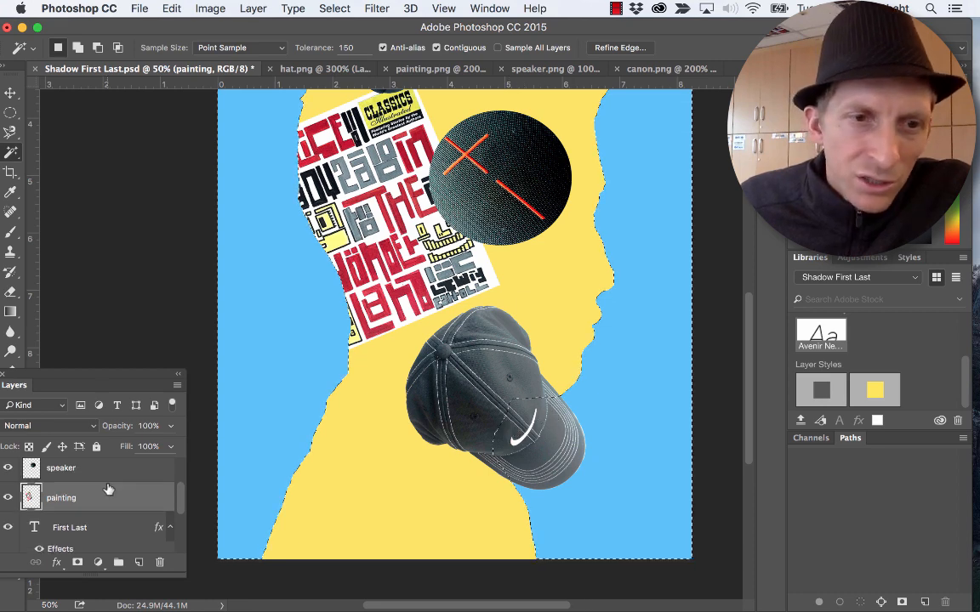
scroll(101, 493, "up", 5)
left_click(67, 472)
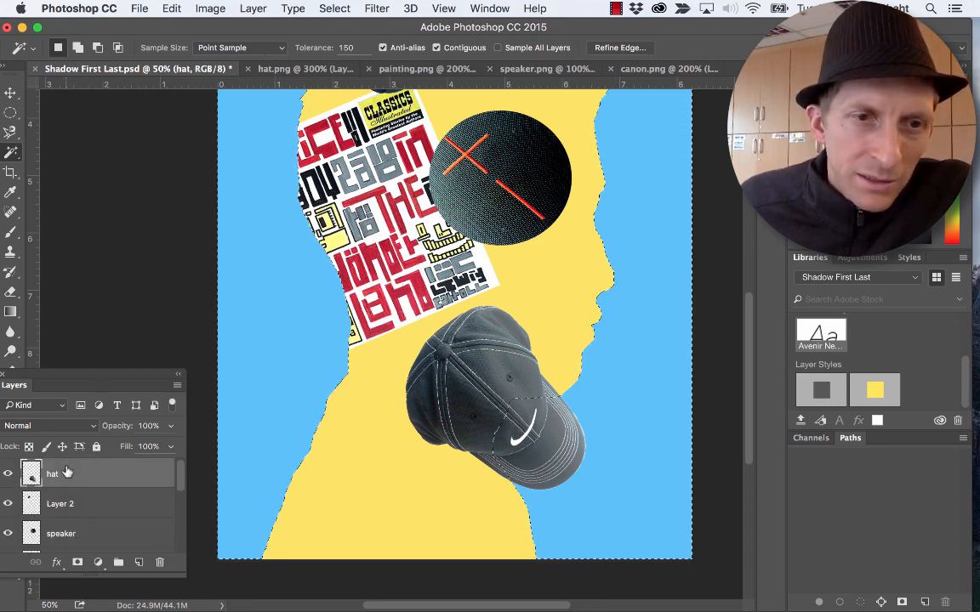
key("Delete")
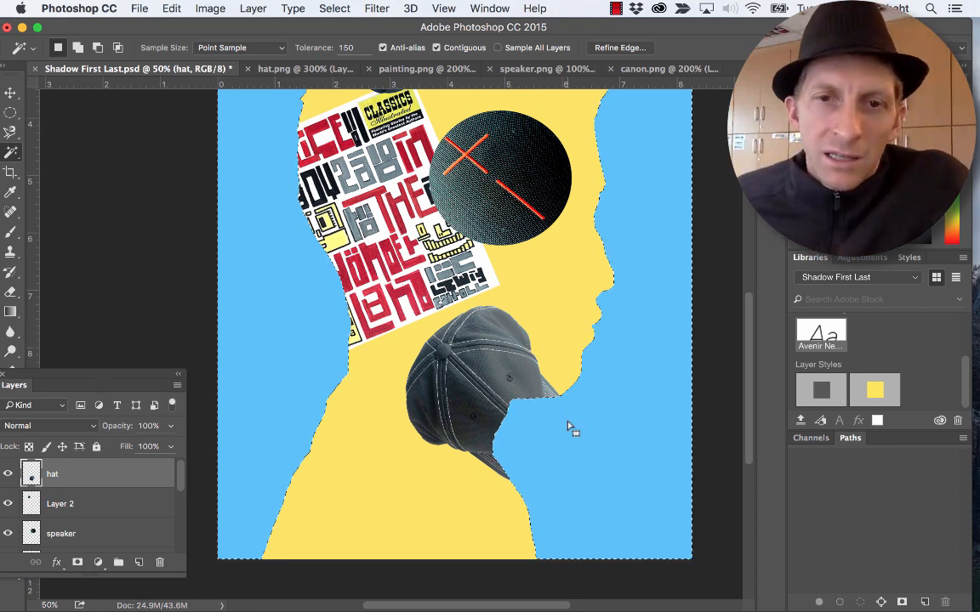
- Clear the selection and nudge the trimmed hat slightly down in the silhouette's neck area
scroll(570, 425, "up", 4)
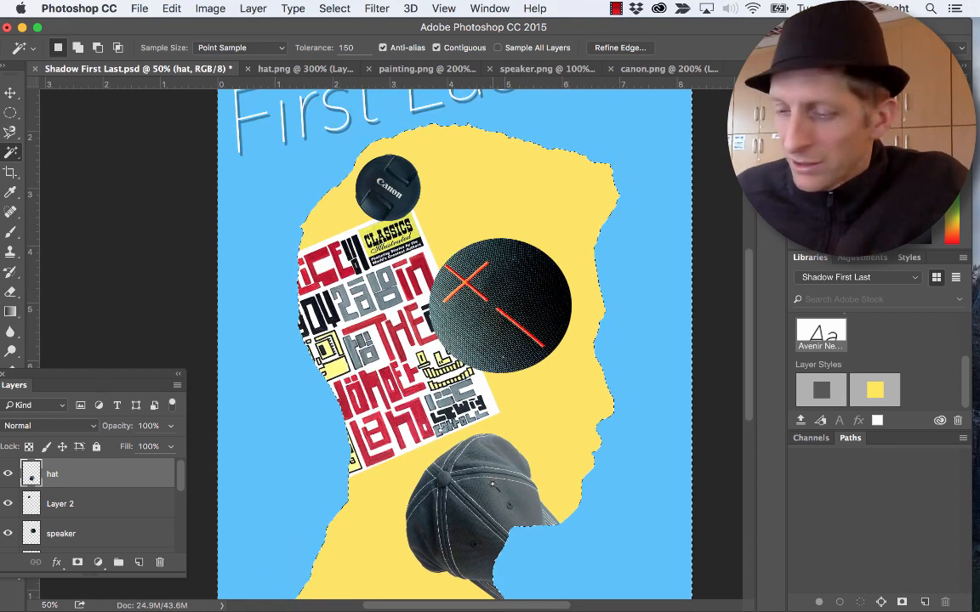
key("v")
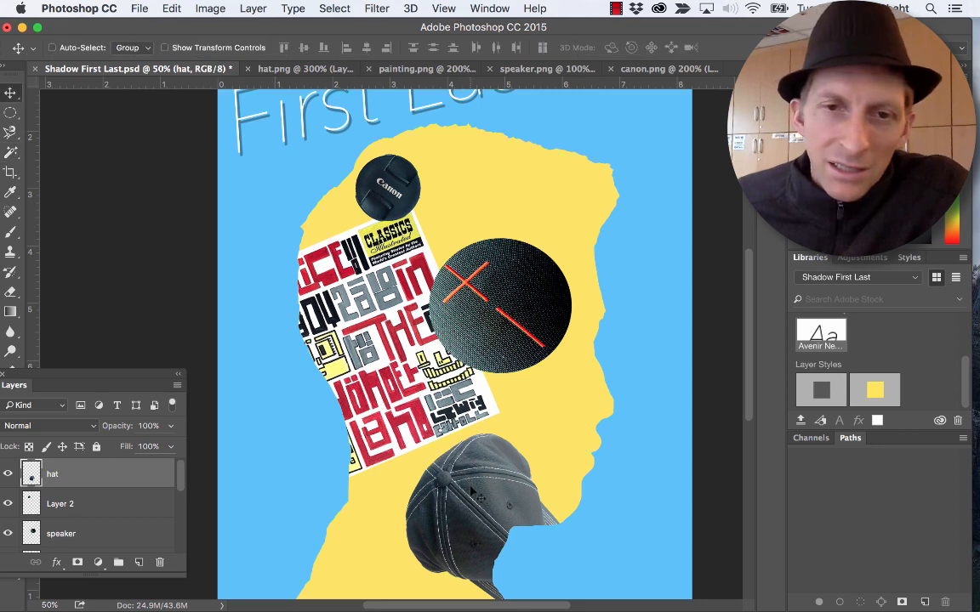
mouse_move(467, 494)
left_mouse_down()
mouse_move(501, 432)
mouse_move(466, 503)
left_mouse_up()
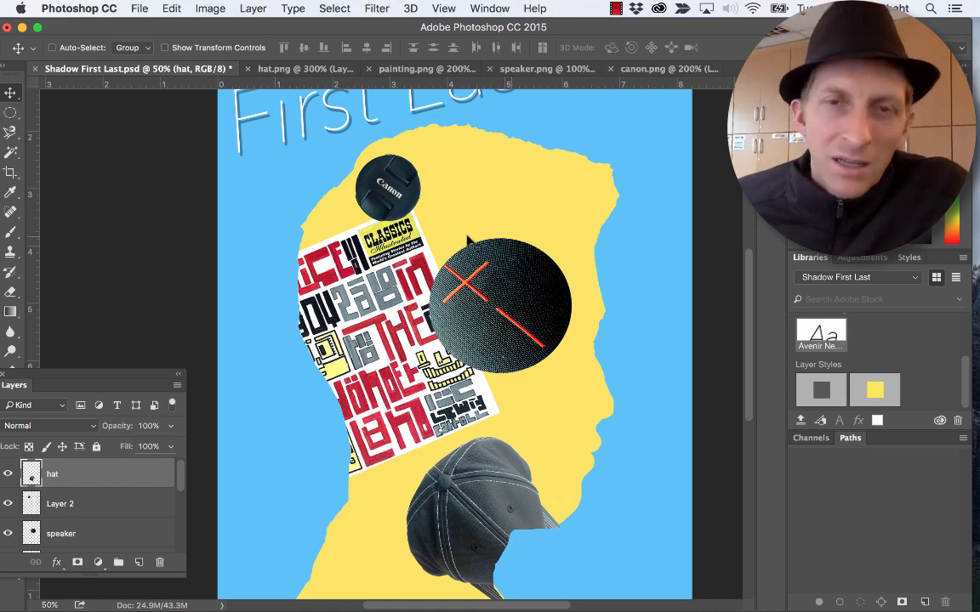
- Review the trimmed collage from the hat at the neck up to the First Last title
scroll(559, 342, "down", 1)
scroll(558, 341, "up", 3)
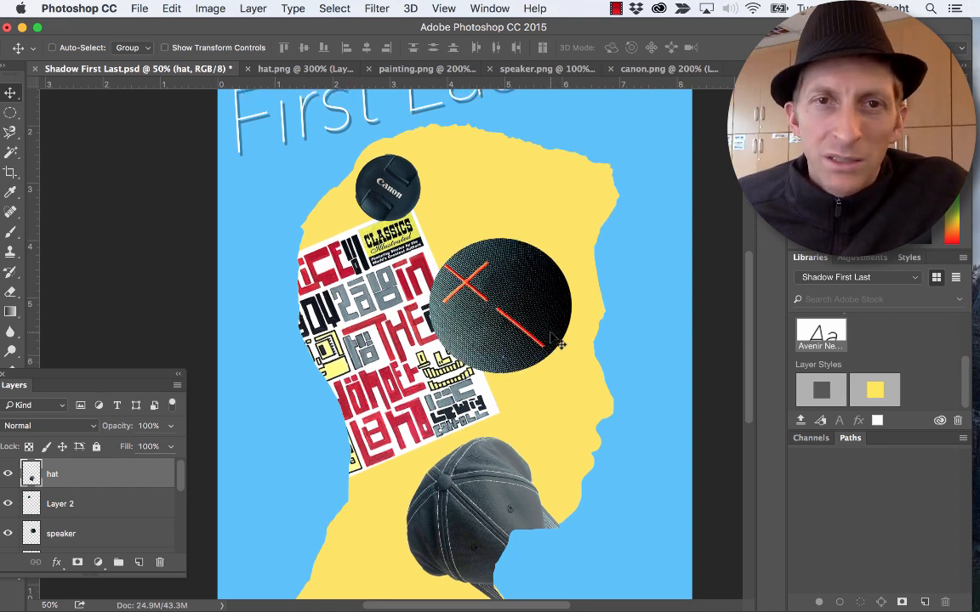
scroll(553, 340, "down", 4)
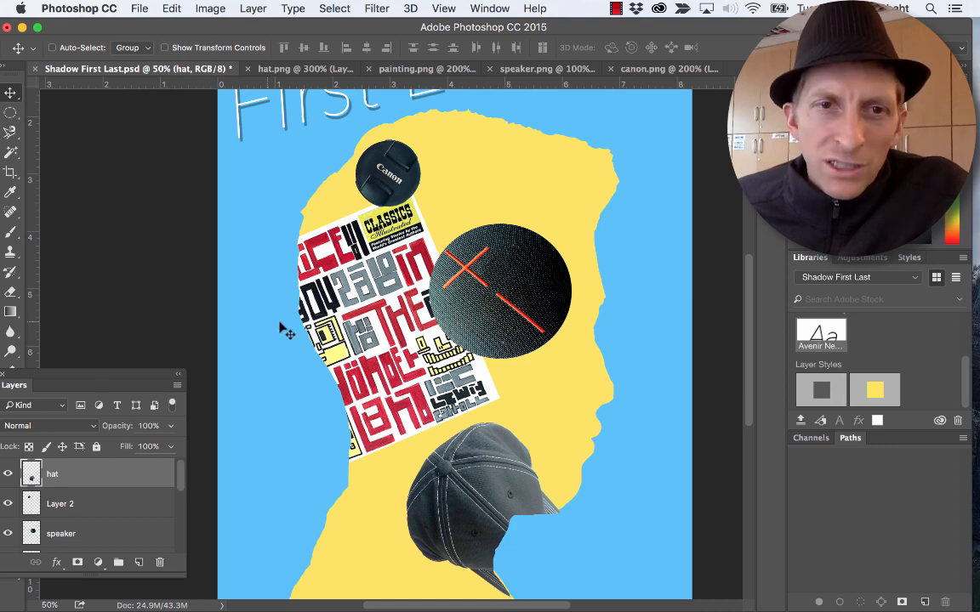
scroll(333, 355, "down", 3)
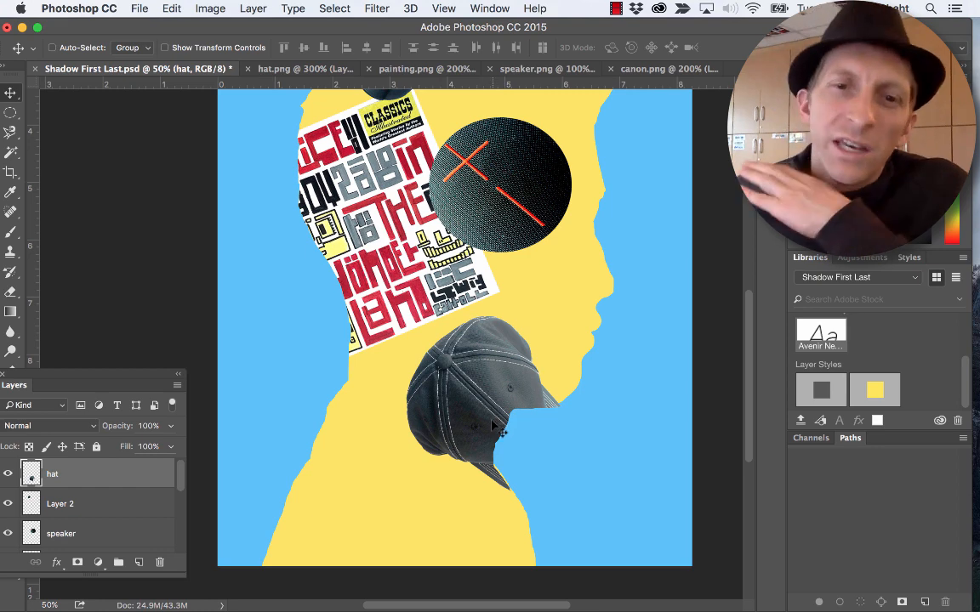
scroll(502, 391, "up", 10)
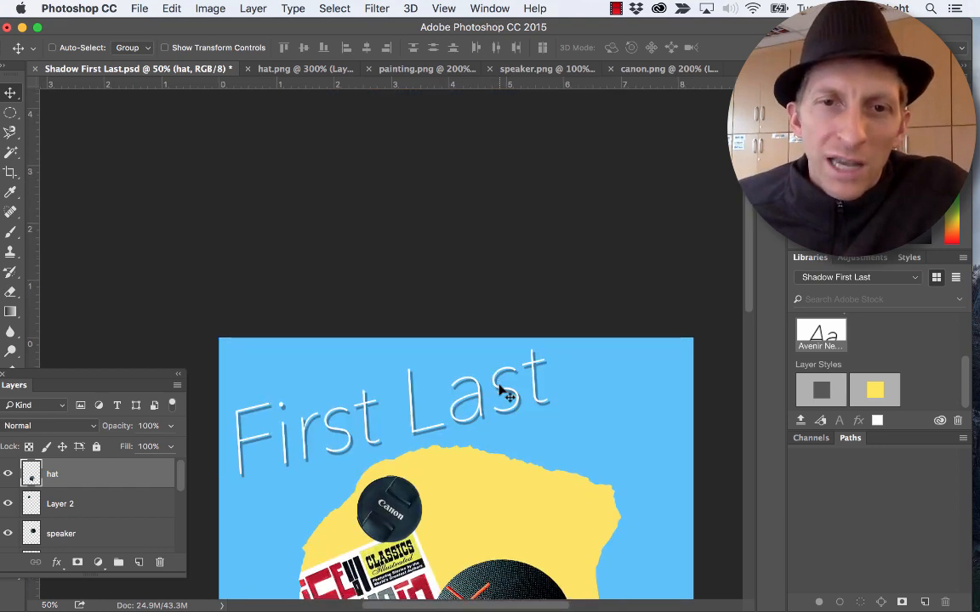
scroll(502, 391, "down", 3)
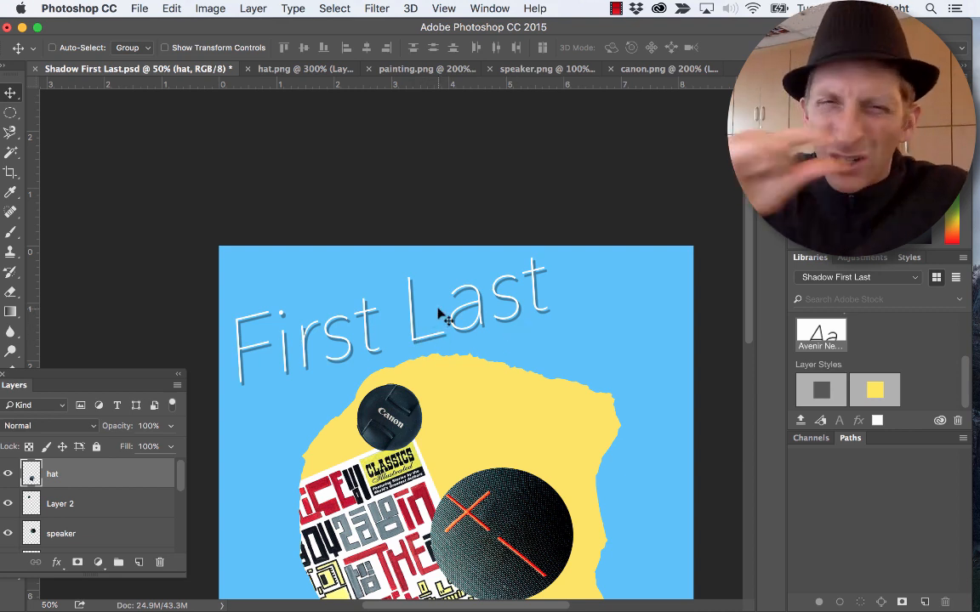
scroll(442, 316, "down", 10)
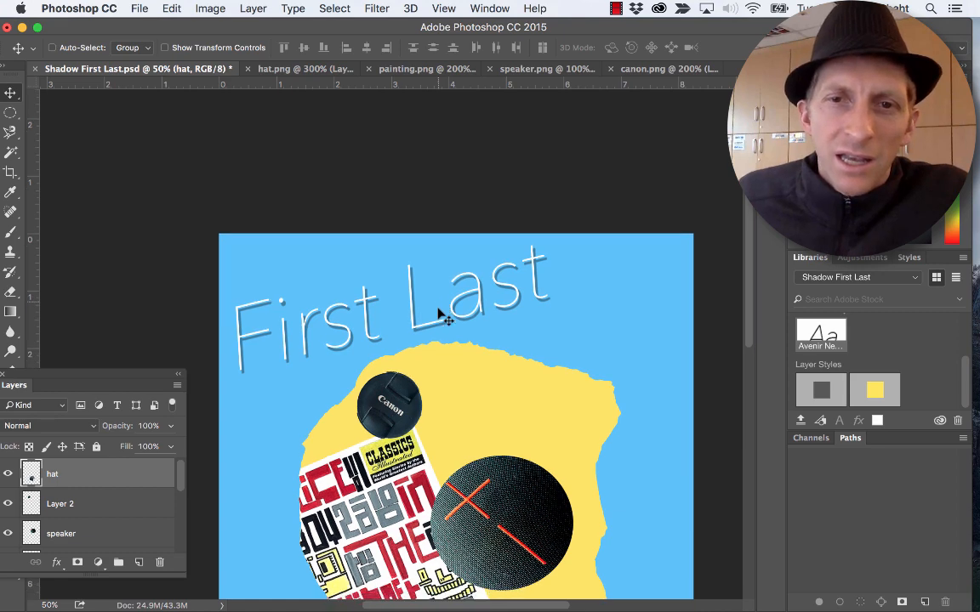